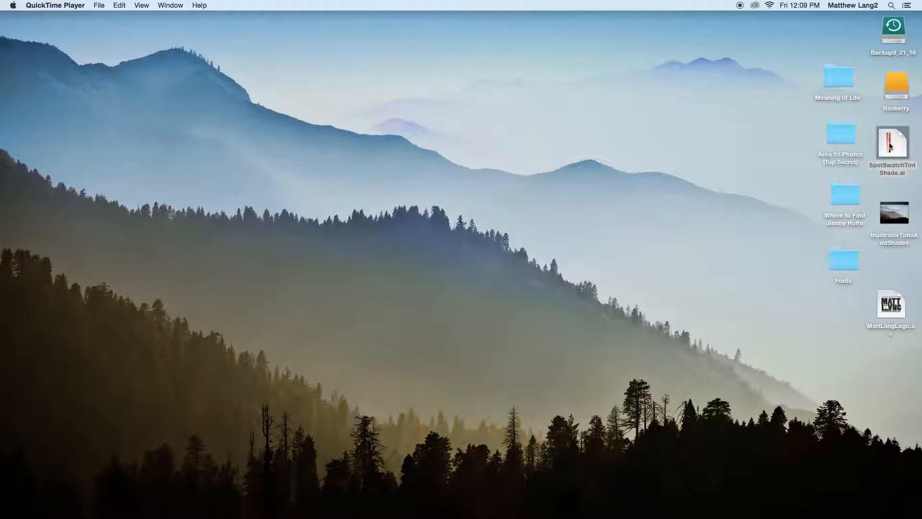
Step: Launch Adobe Illustrator and create a new blank document
mouse_move(260, 504)
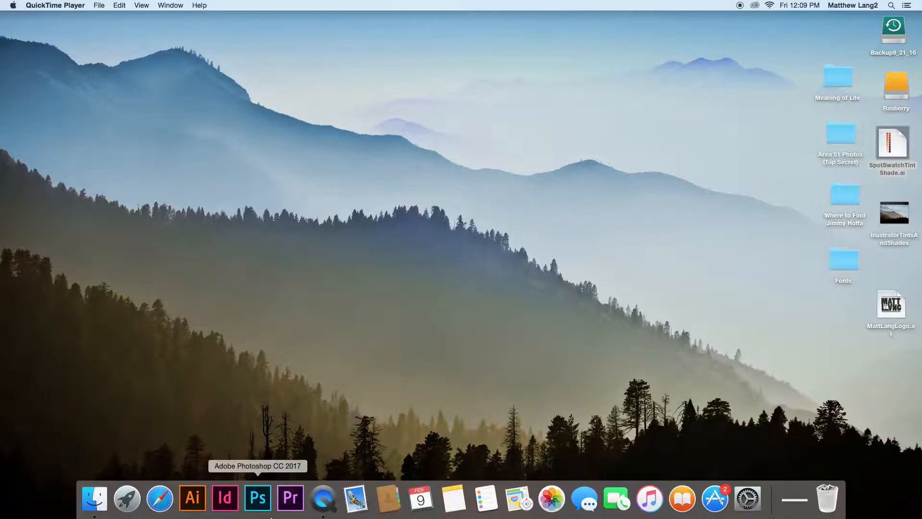
click(193, 499)
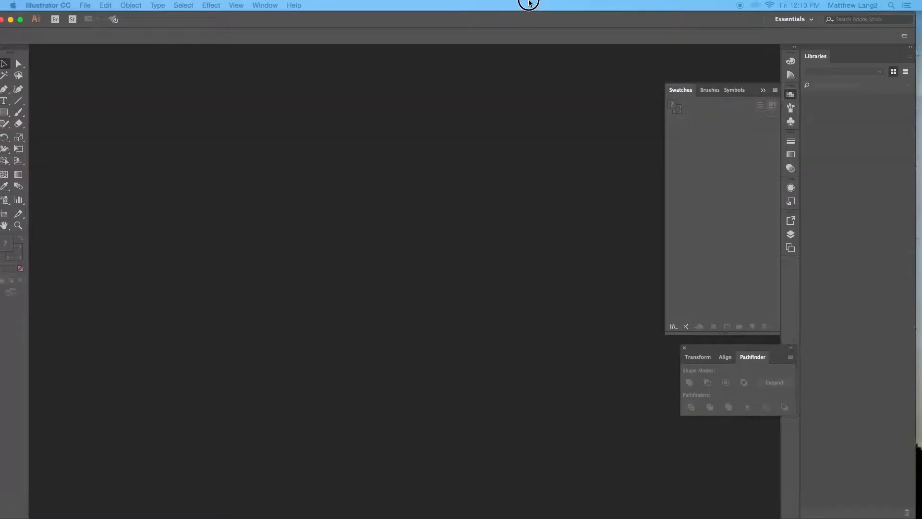
double_click(537, 18)
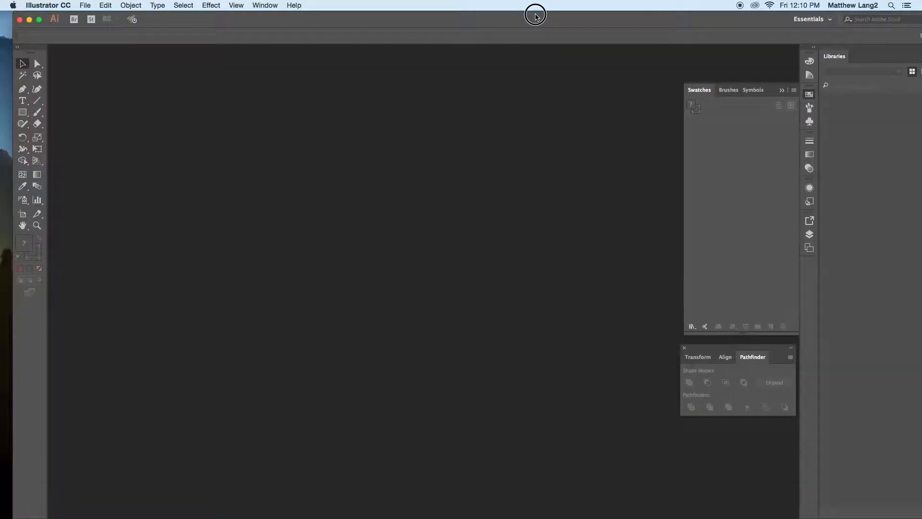
click(85, 5)
click(86, 17)
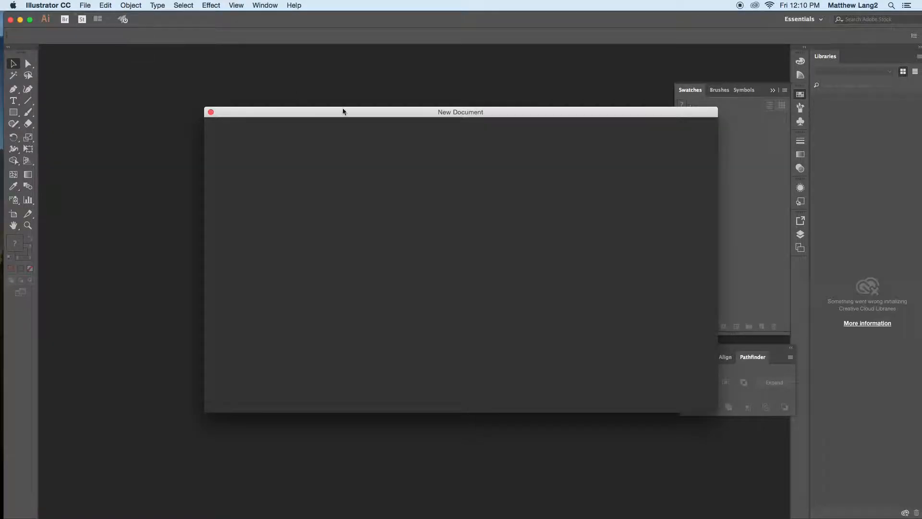
click(690, 396)
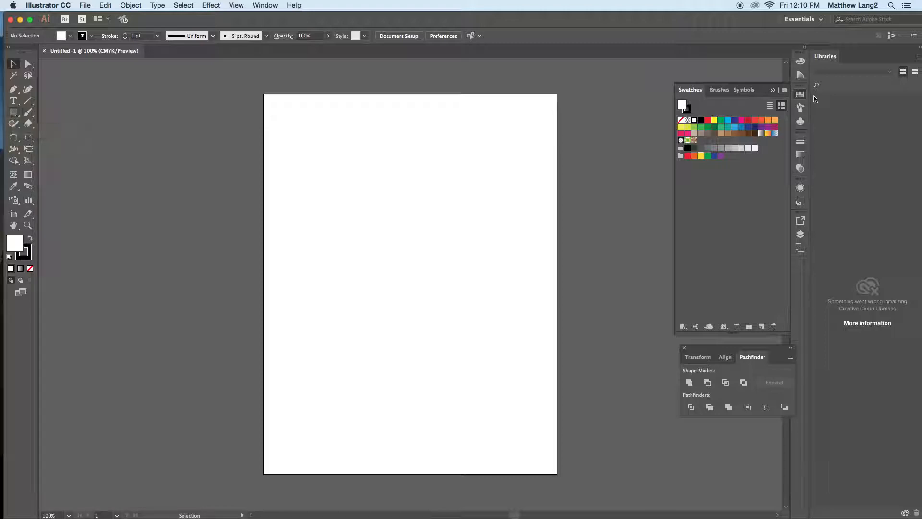
Step: Draw a square about 1.43 in wide near the page's upper-left corner with a magenta fill and no stroke
click(741, 121)
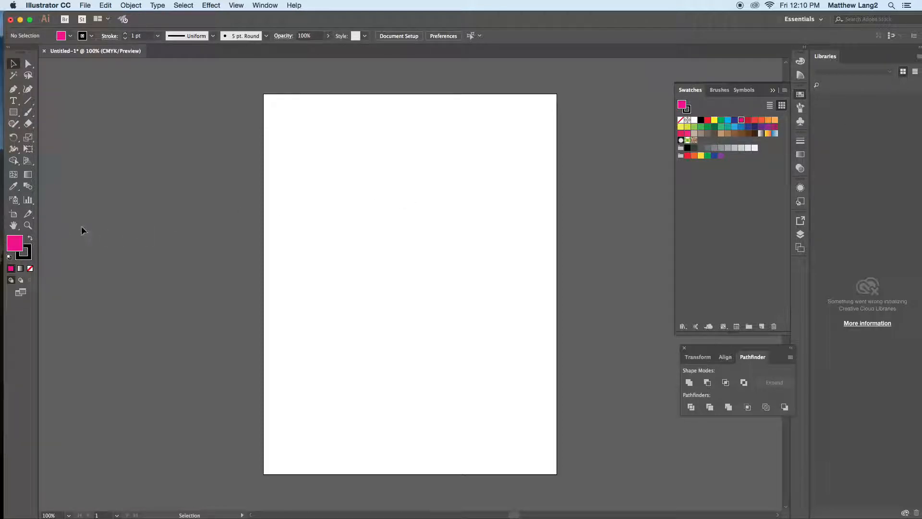
click(30, 261)
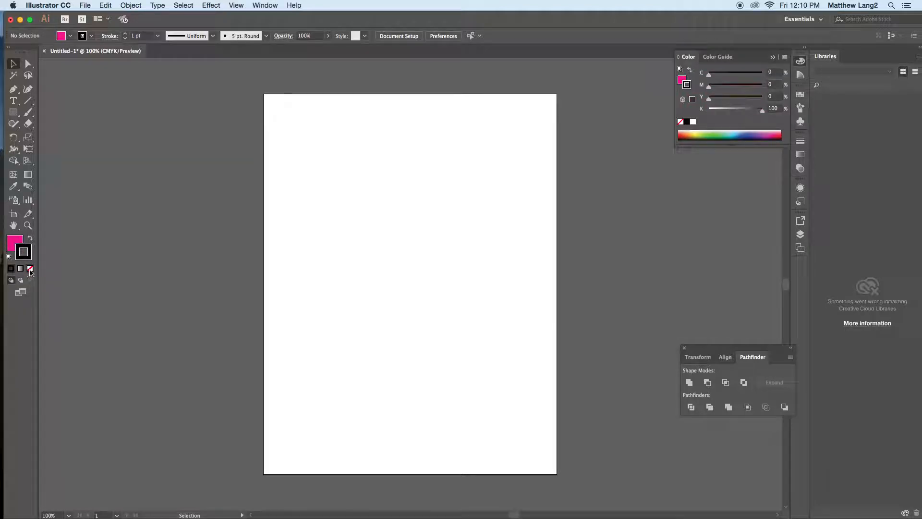
click(30, 268)
click(13, 112)
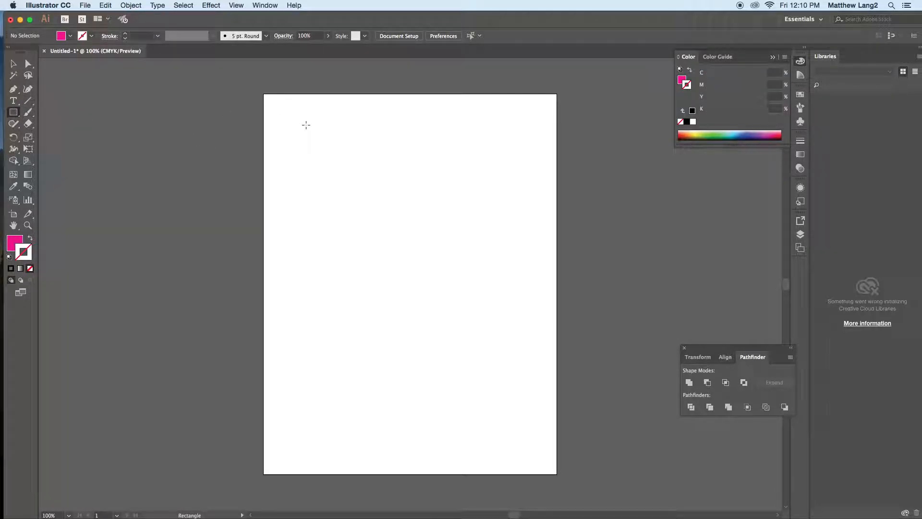
drag(286, 114, 334, 164)
Step: Duplicate the magenta square directly below the original, leaving a small gap
click(15, 67)
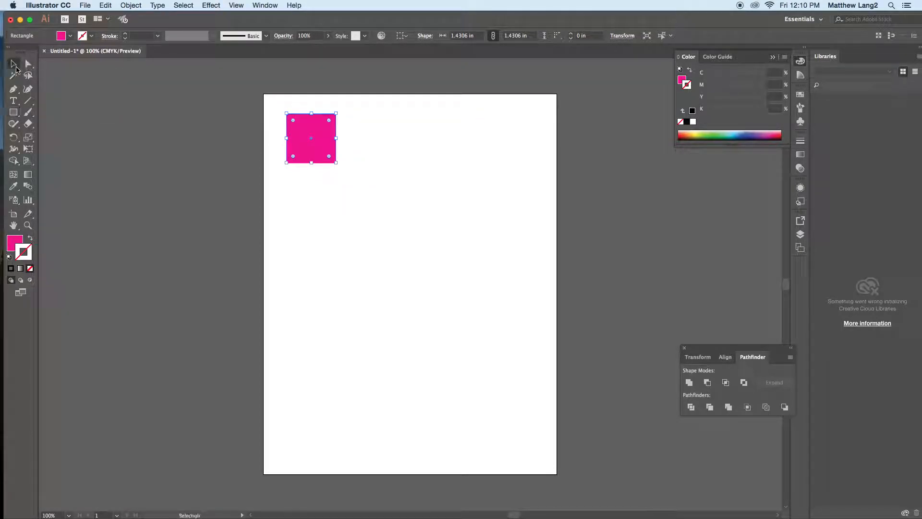
click(345, 119)
click(324, 134)
drag(324, 135, 326, 190)
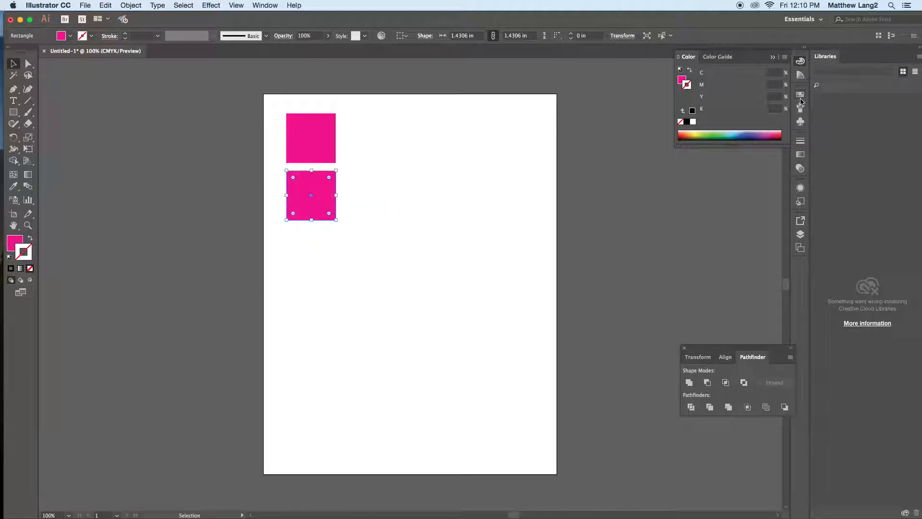
Step: Create a new spot color swatch named Pinkster from the lower square's magenta fill
click(800, 97)
click(382, 223)
click(319, 196)
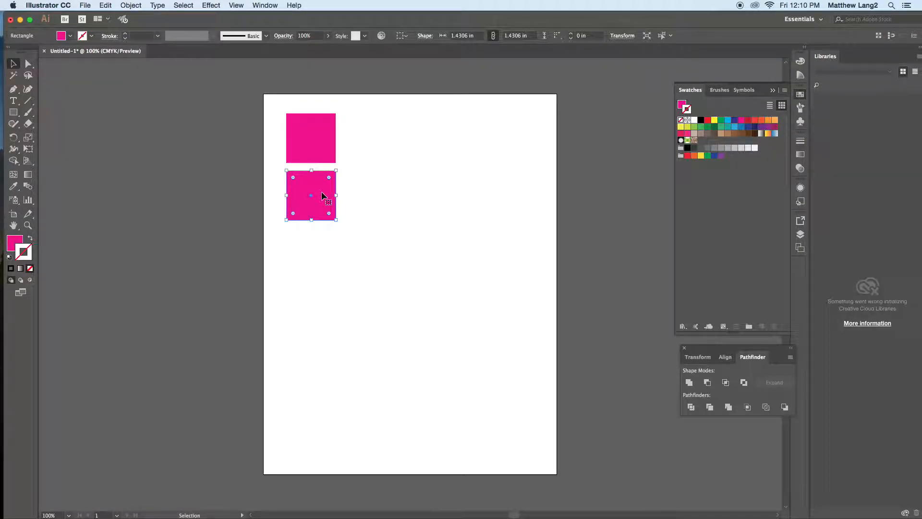
click(15, 239)
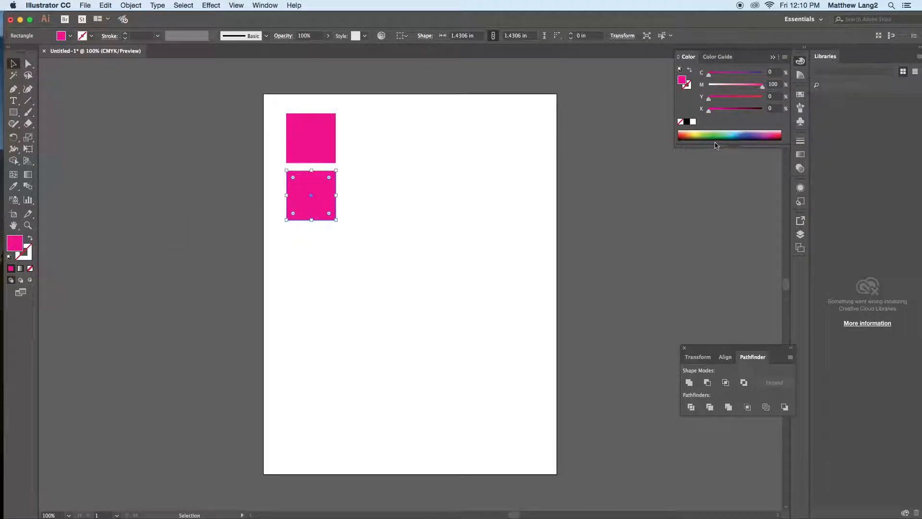
click(800, 94)
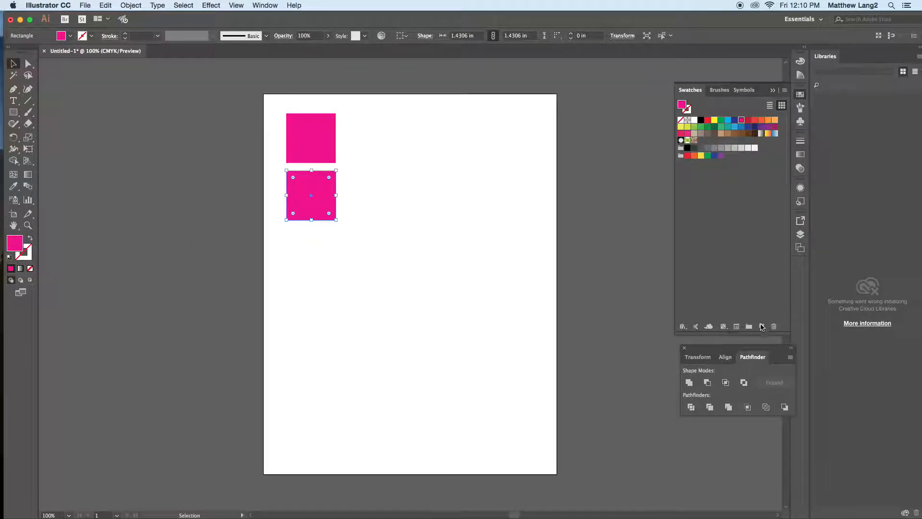
click(761, 325)
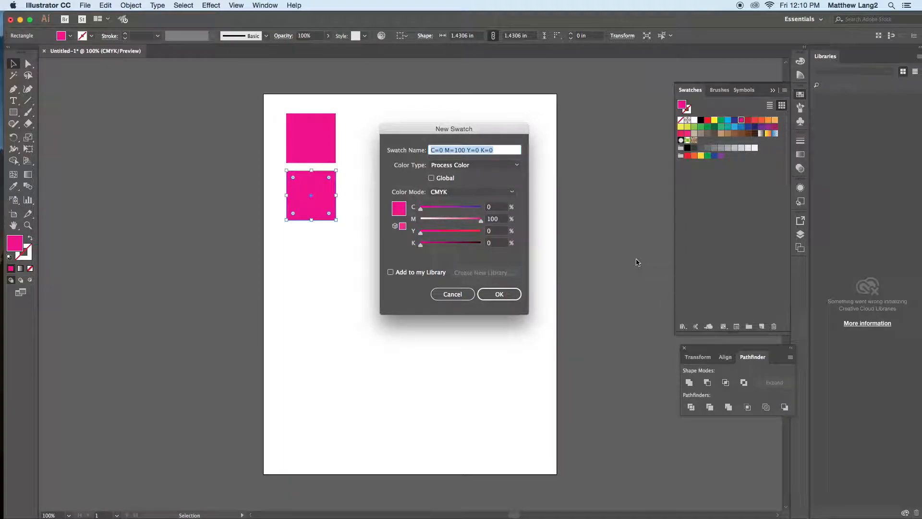
text(Pinkster)
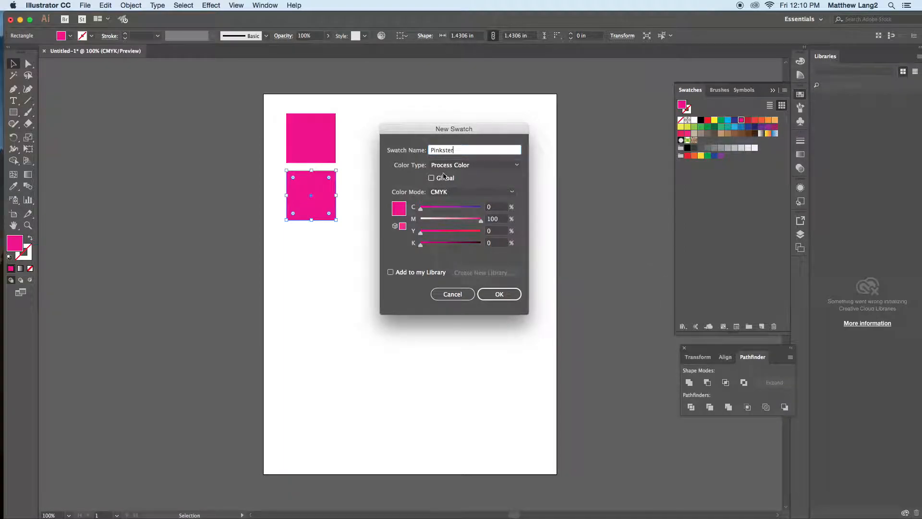
click(461, 165)
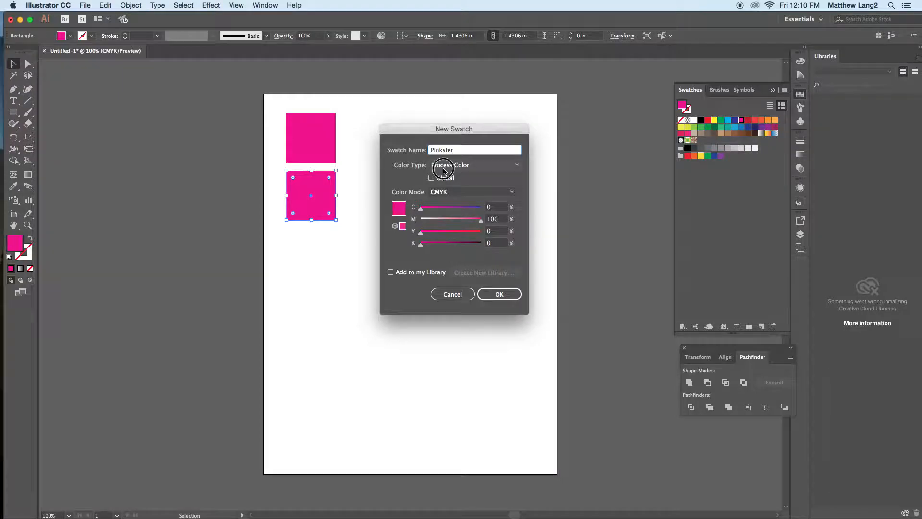
click(444, 181)
click(503, 293)
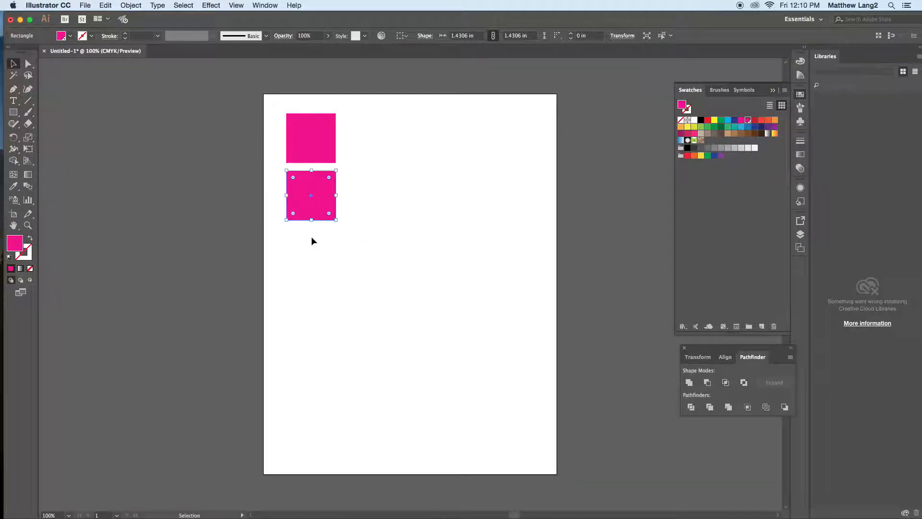
Step: Copy the Pinkster square downward and repeat the copy three times to build an evenly spaced column of six squares
drag(319, 203, 319, 262)
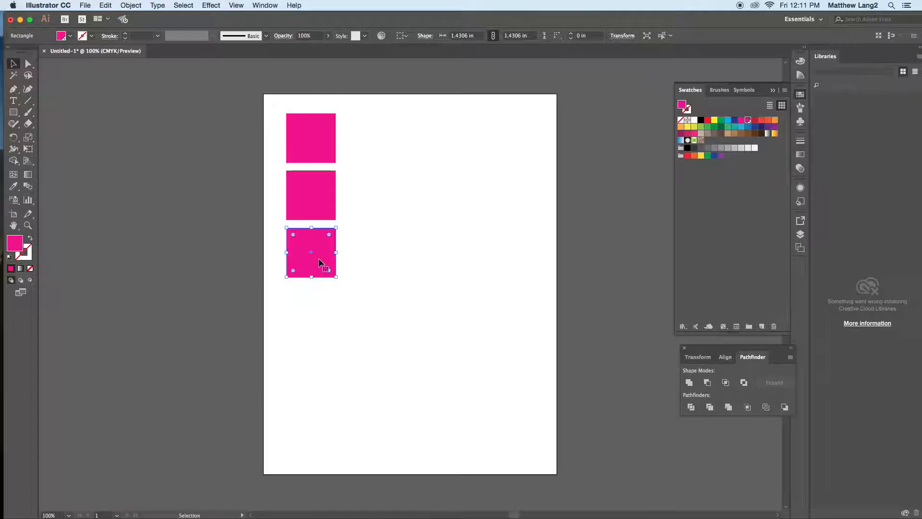
key(a)
key(super+d)
key(super+d)
key(super+d)
key(v)
Step: Set the Pinkster tint of the second square in the column to 80%
click(319, 191)
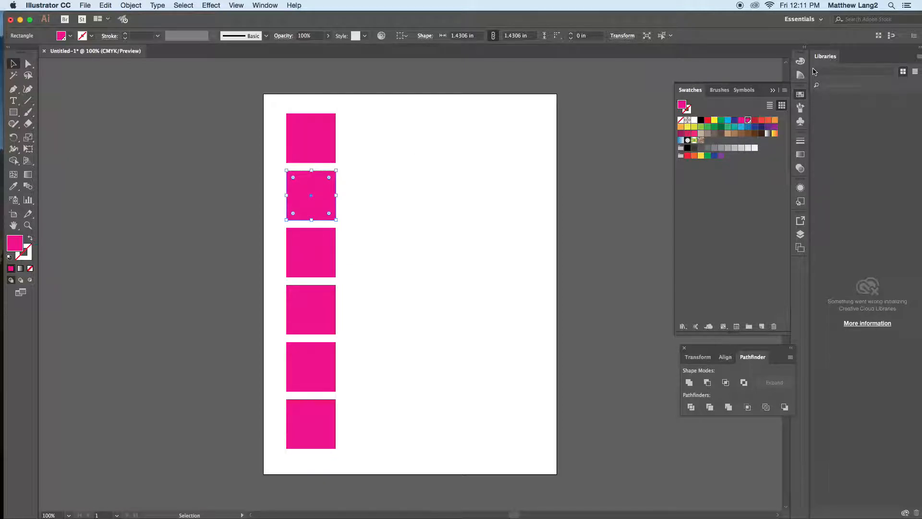
click(801, 61)
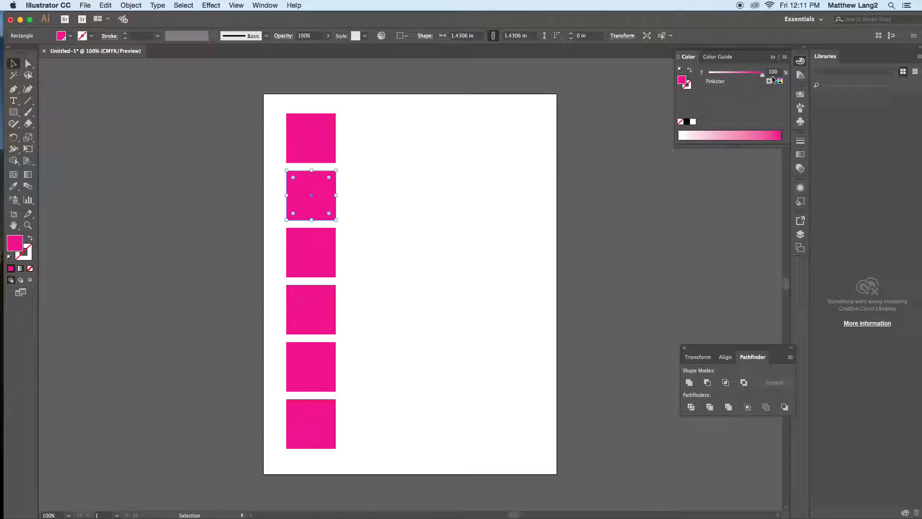
click(784, 58)
click(817, 56)
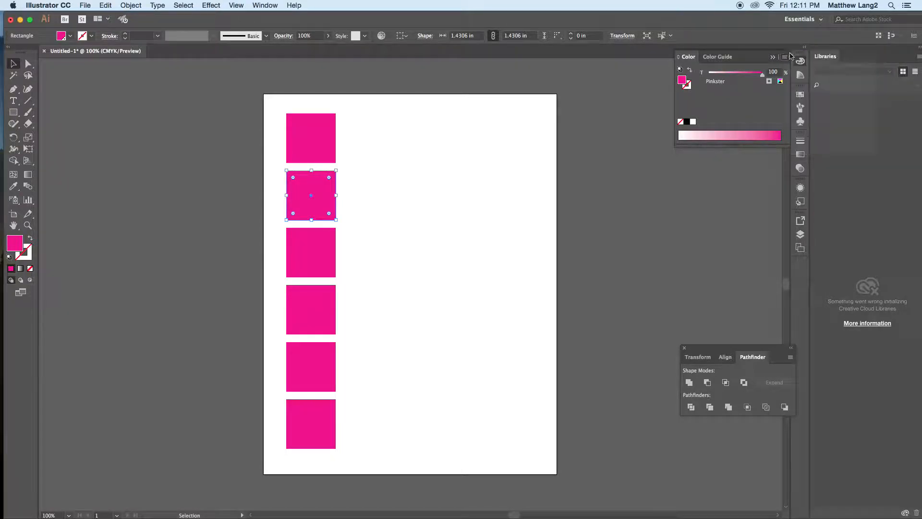
click(785, 58)
click(817, 64)
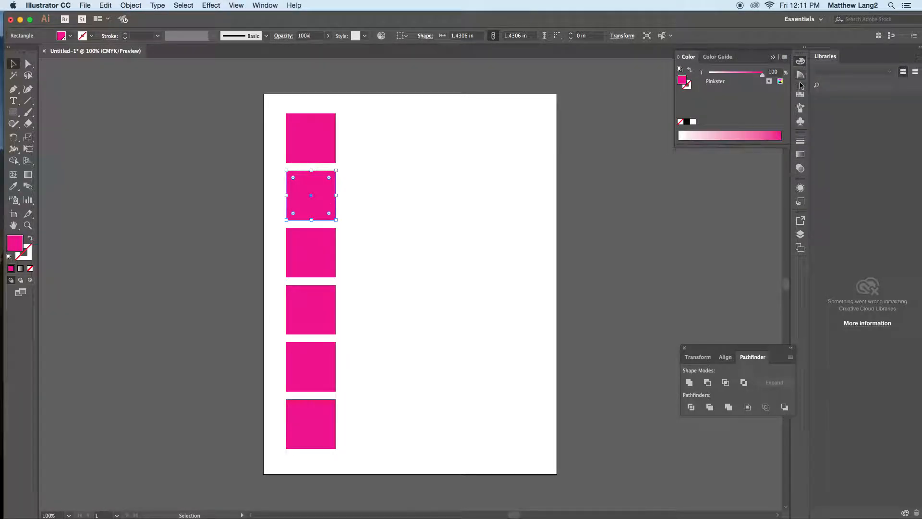
click(773, 72)
drag(758, 73, 752, 73)
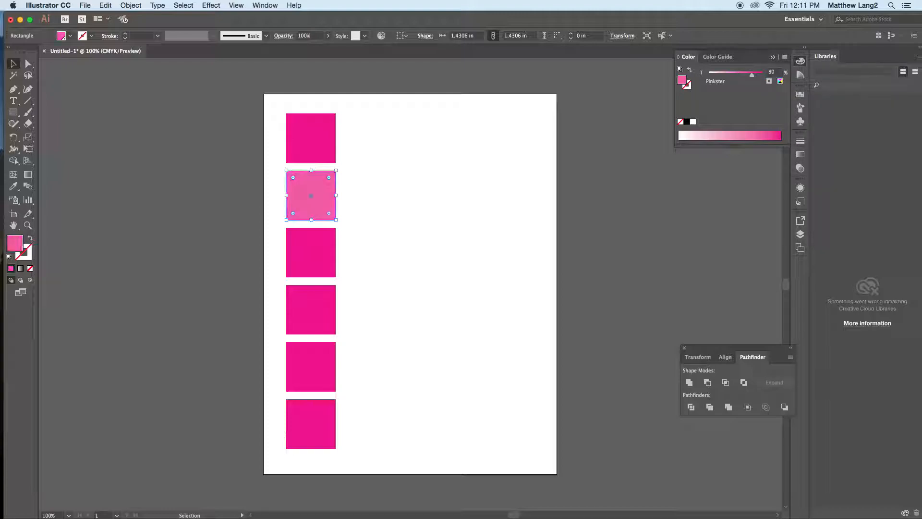
Step: Set the Pinkster tint of the third square to 60% and the fourth square to 40%
click(327, 249)
drag(760, 73, 741, 73)
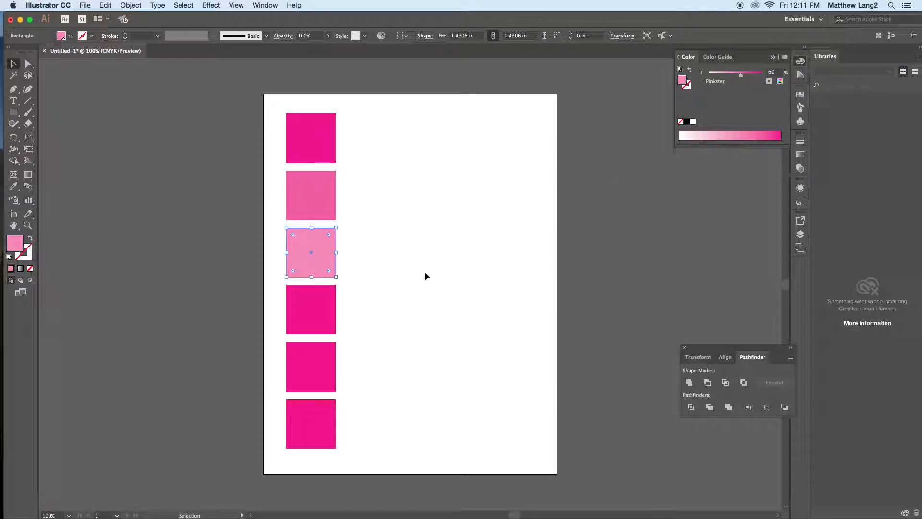
click(333, 303)
click(774, 72)
text(40)
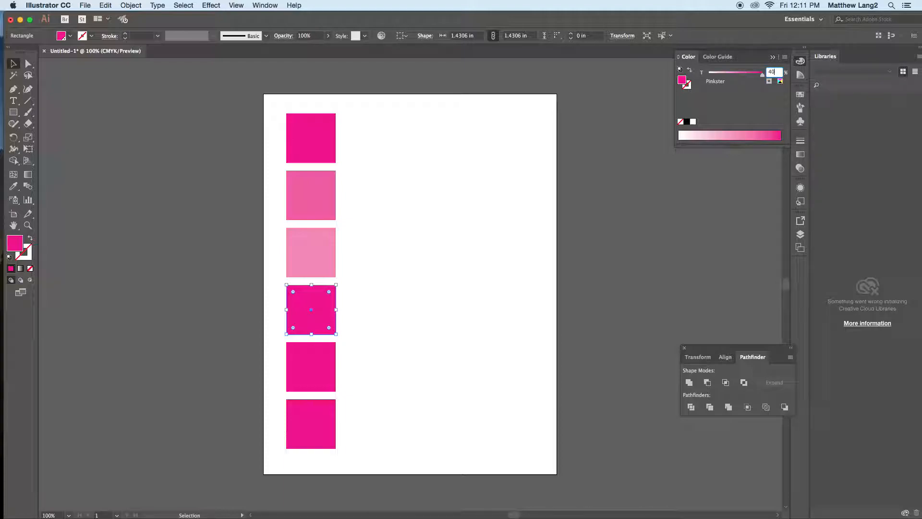
key(Return)
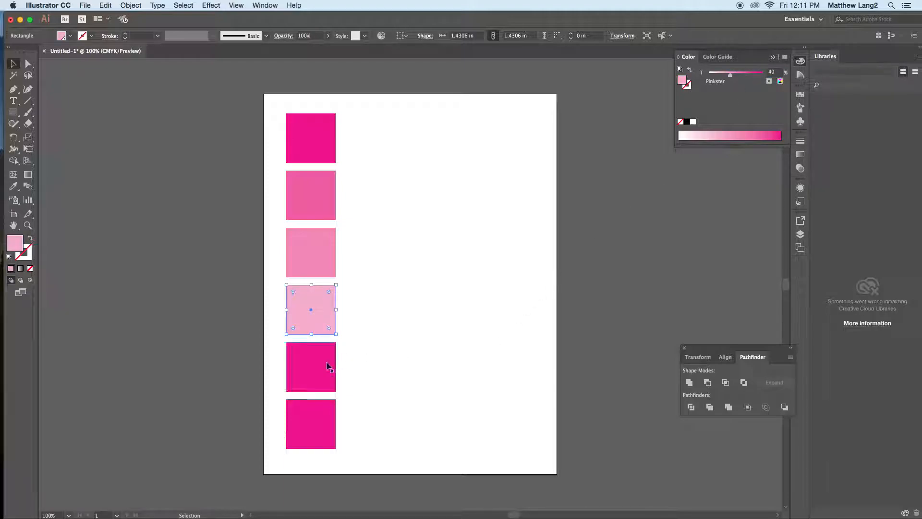
Step: Set the Pinkster tint of the fifth square to 20% and delete the sixth square
click(327, 367)
click(777, 73)
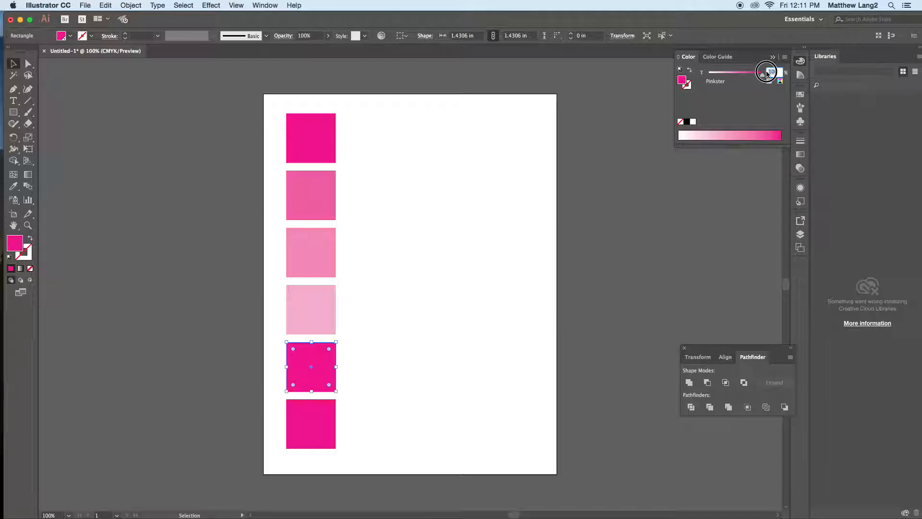
text(20)
key(Return)
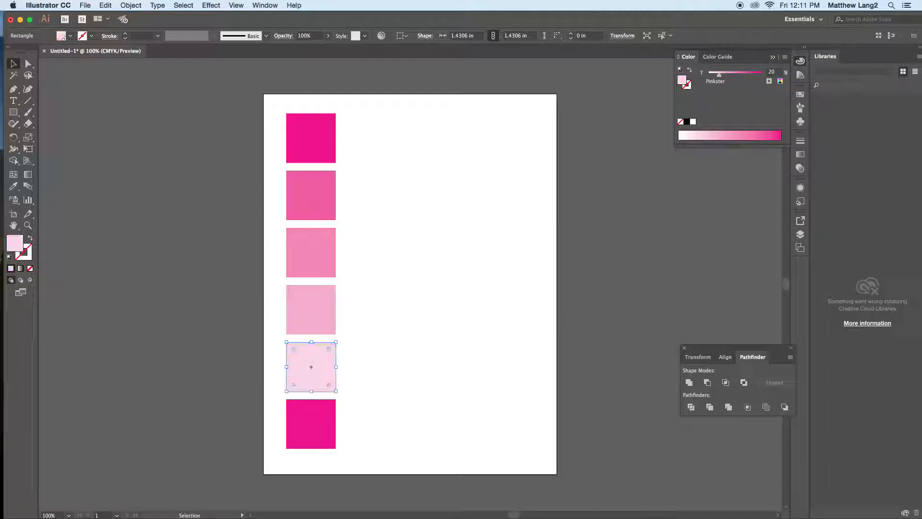
click(313, 415)
key(Delete)
Step: Duplicate the uppermost magenta square to its right and set the copy's black (K) value to 20%
click(320, 139)
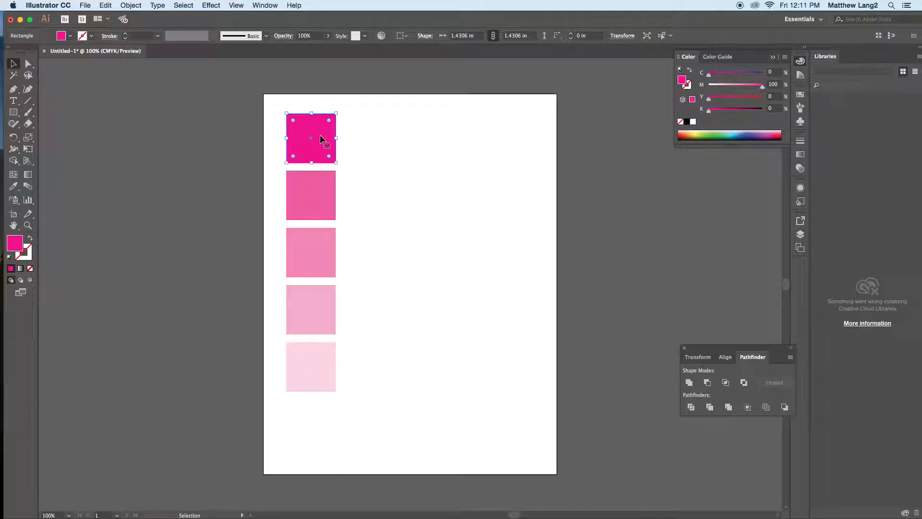
drag(321, 153, 379, 150)
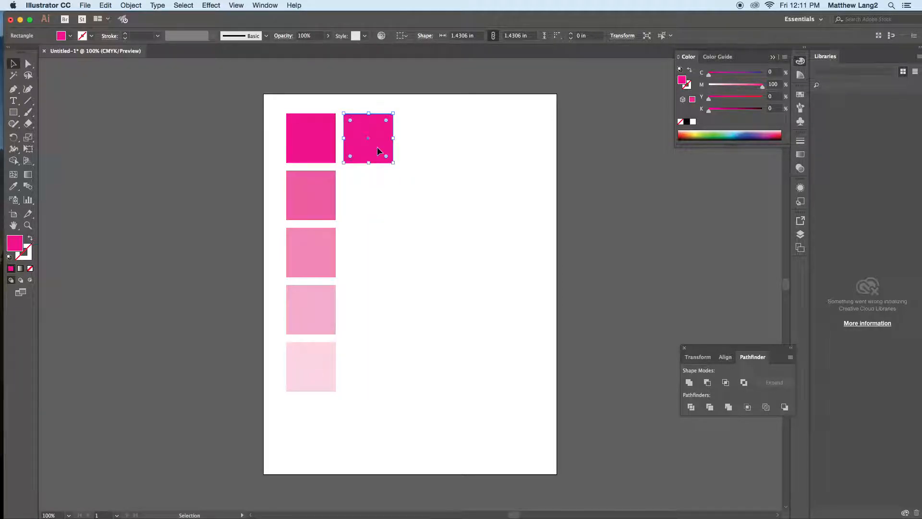
key(Tab)
key(Tab)
text(20)
key(Return)
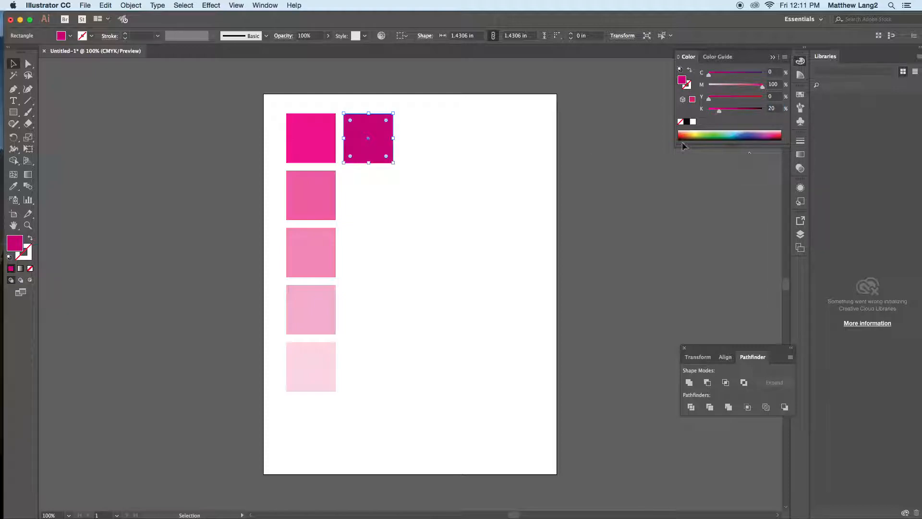
Step: Duplicate the 20% black square directly below itself and set the new copy's black (K) value to 40%
key(super+d)
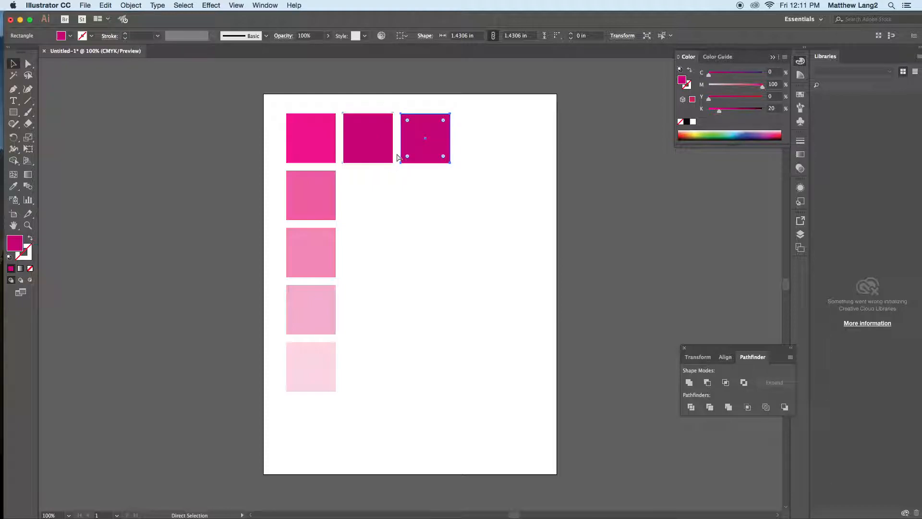
key(super+z)
drag(378, 145, 377, 202)
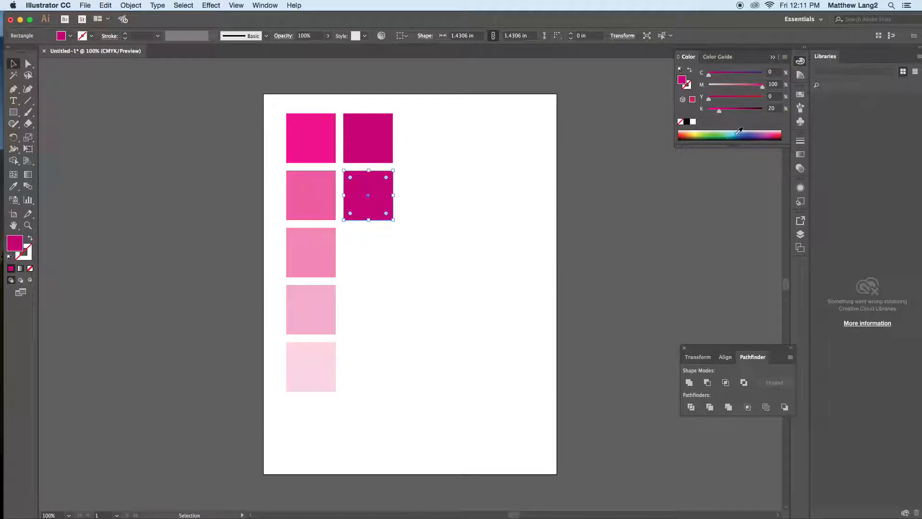
click(773, 109)
text(40)
key(Return)
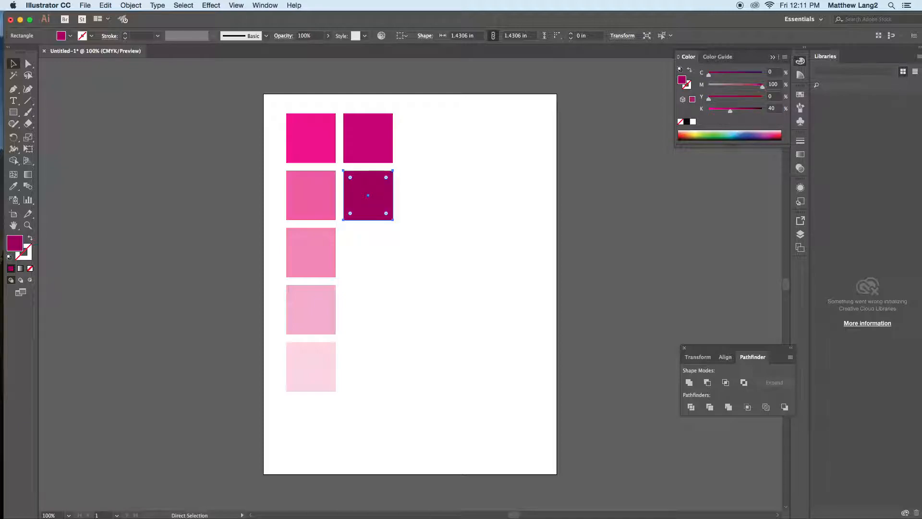
Step: Duplicate the 40% black square directly below itself and set the new copy's black (K) value to 60%
key(super+d)
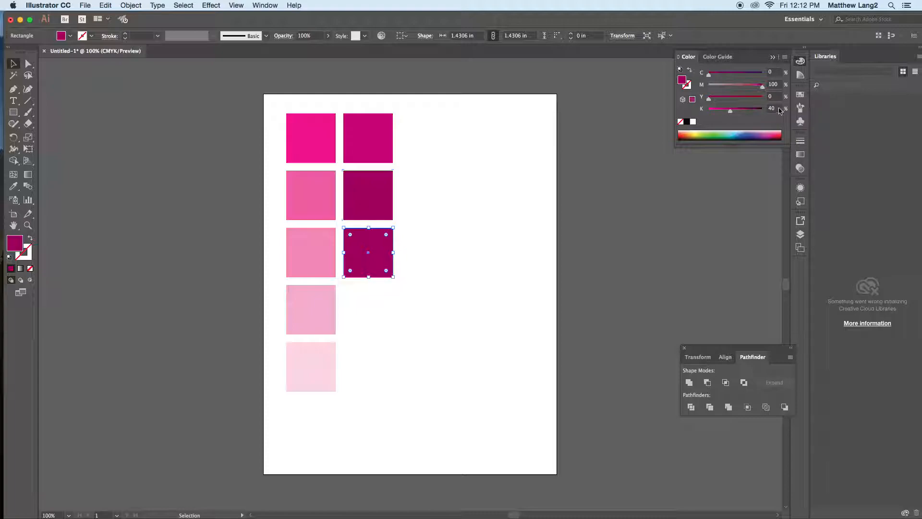
click(767, 108)
key(Return)
Step: Duplicate the third dark square directly below itself and set the new copy's black (K) value to 80%
key(super+d)
click(768, 108)
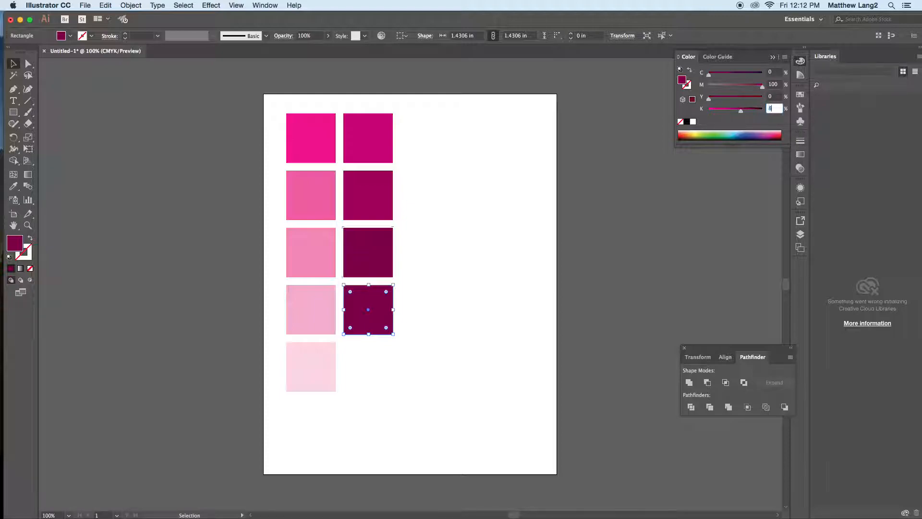
text(80)
key(Return)
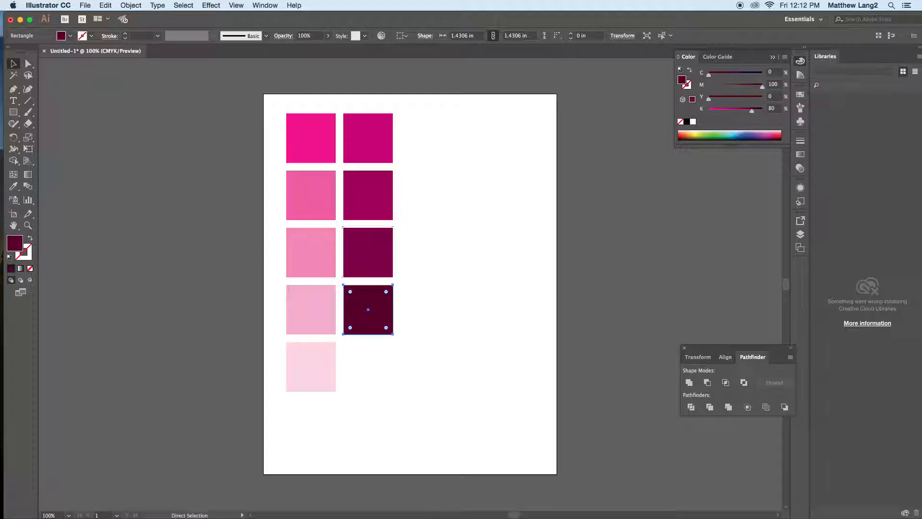
Step: Duplicate the 80% black square directly below itself, set the fifth square's black (K) value to 100%, and deselect it
key(super+d)
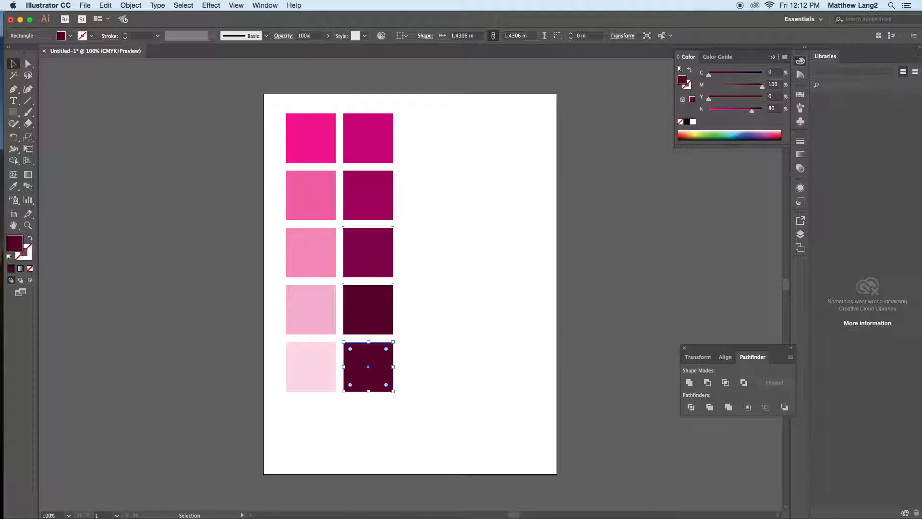
click(768, 108)
text(100)
key(Return)
click(528, 301)
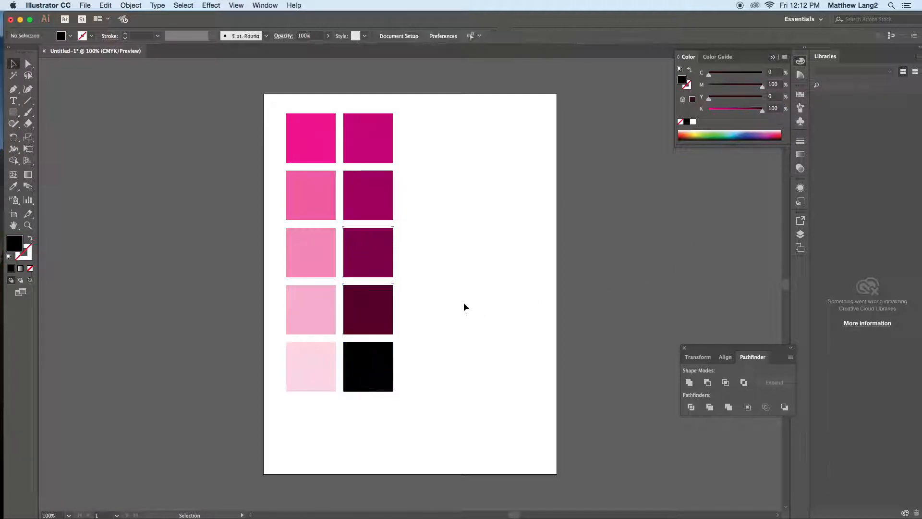
Step: Move all ten color squares together off the artboard to the empty canvas on its left side
drag(269, 99, 399, 410)
drag(377, 367, 235, 379)
click(86, 239)
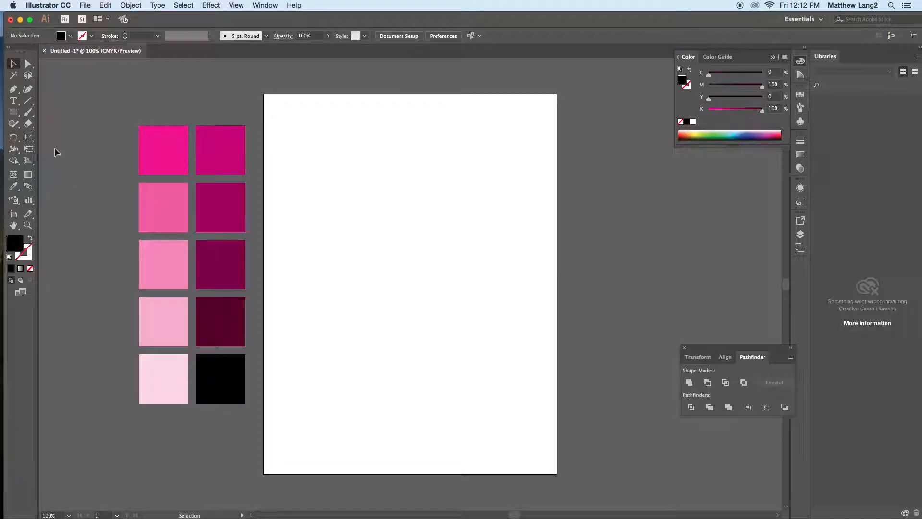
Step: Draw a black hexagon about 5.92 in wide and 5.13 in high from the artboard's center with the Polygon tool
click(14, 112)
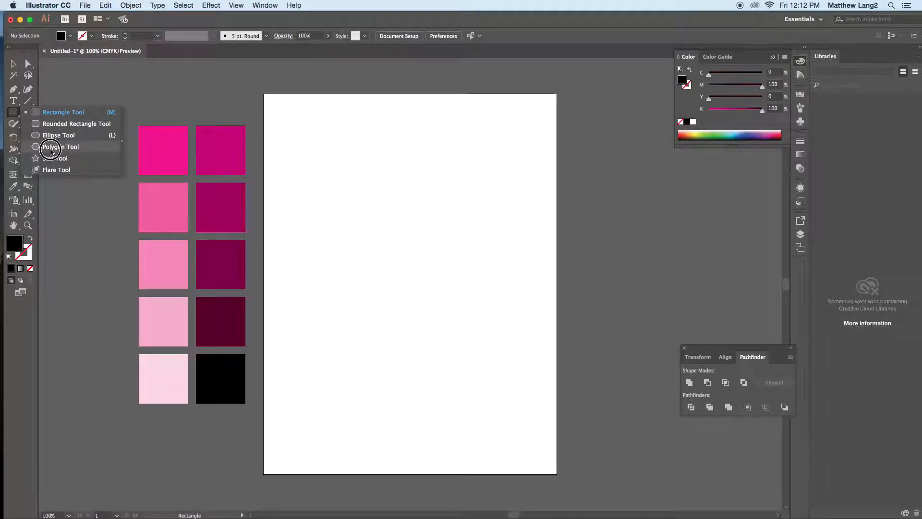
click(51, 147)
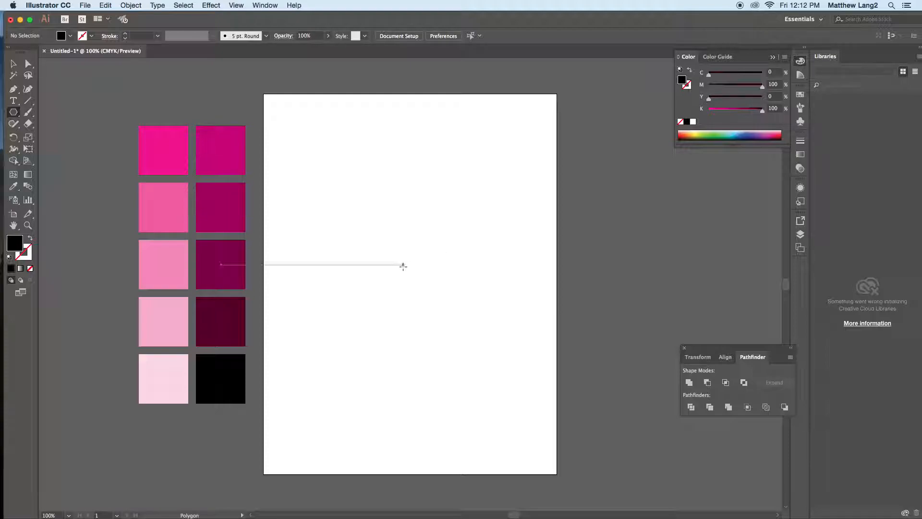
click(408, 284)
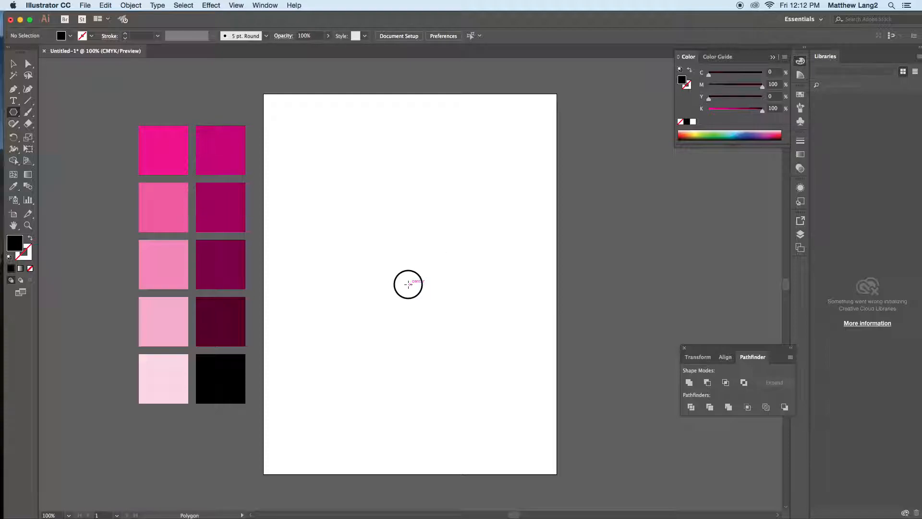
drag(408, 285, 465, 198)
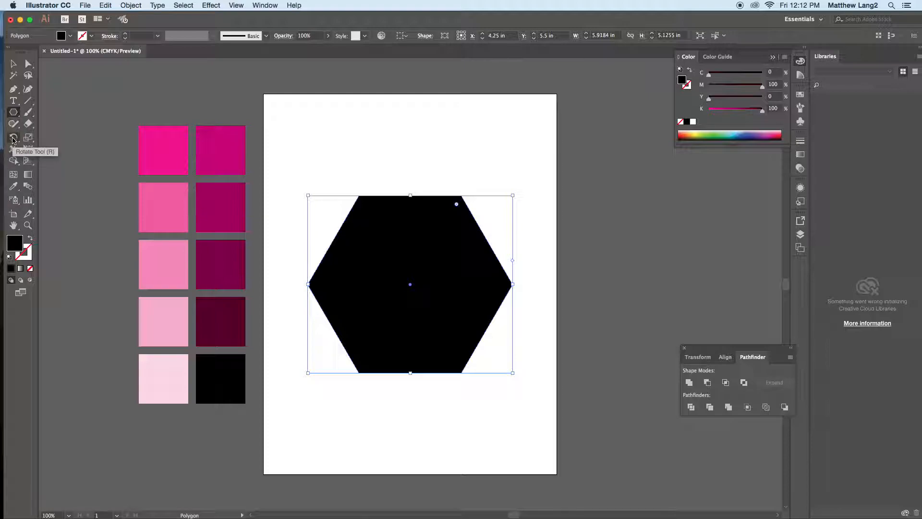
Step: Rotate the hexagon 90° and swap its fill and stroke, giving it a black outline with no fill
double_click(13, 139)
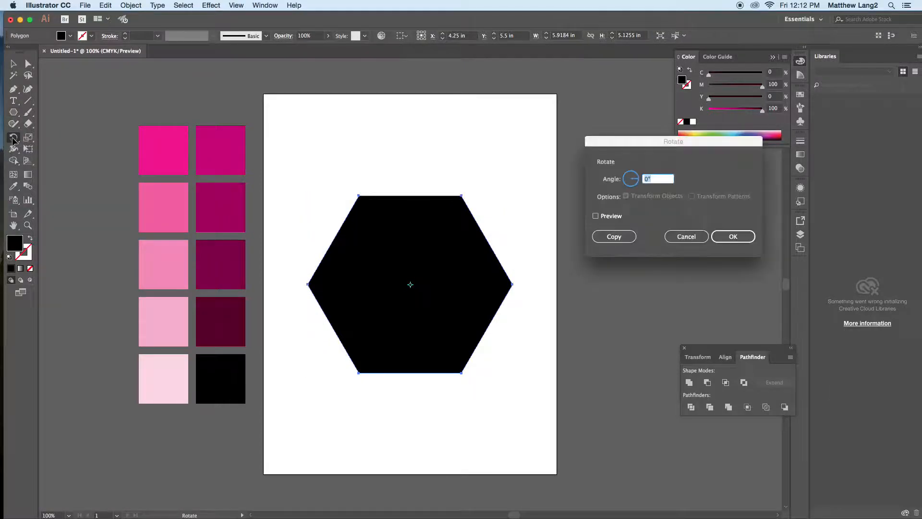
text(9)
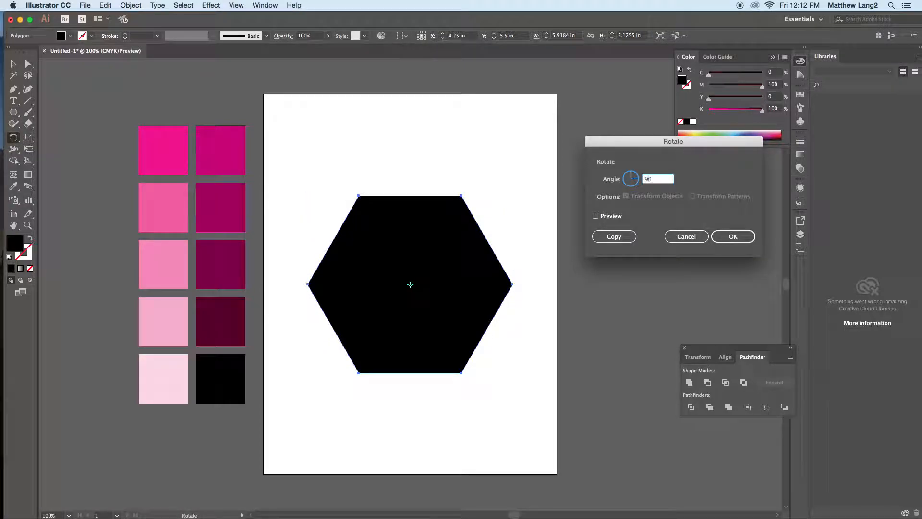
text(0)
key(Return)
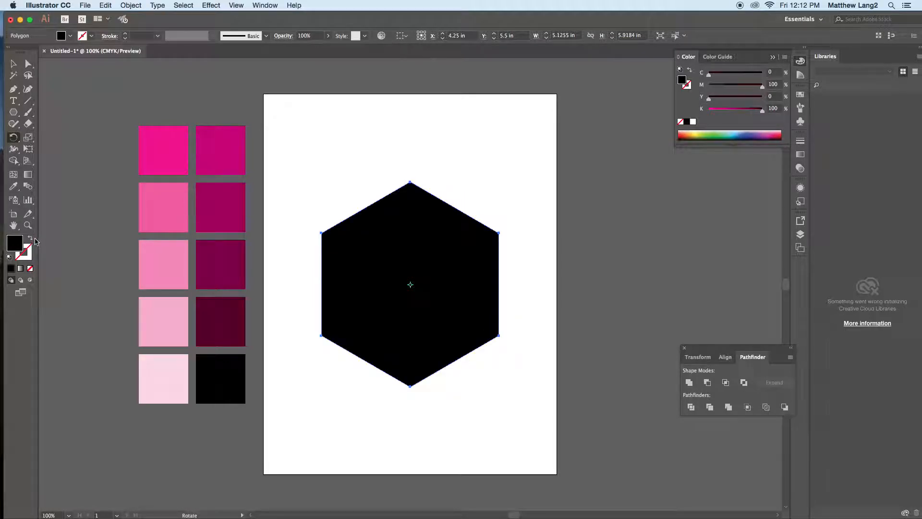
click(30, 239)
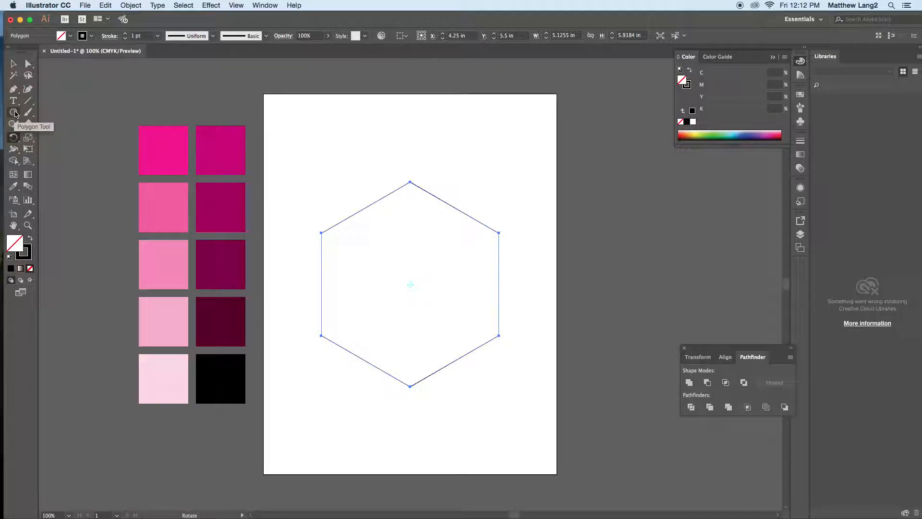
Step: Draw a three-sided polygon from the hexagon's center, about 5.13 in wide and 4.44 in high, with its corners on alternate hexagon vertices
click(15, 112)
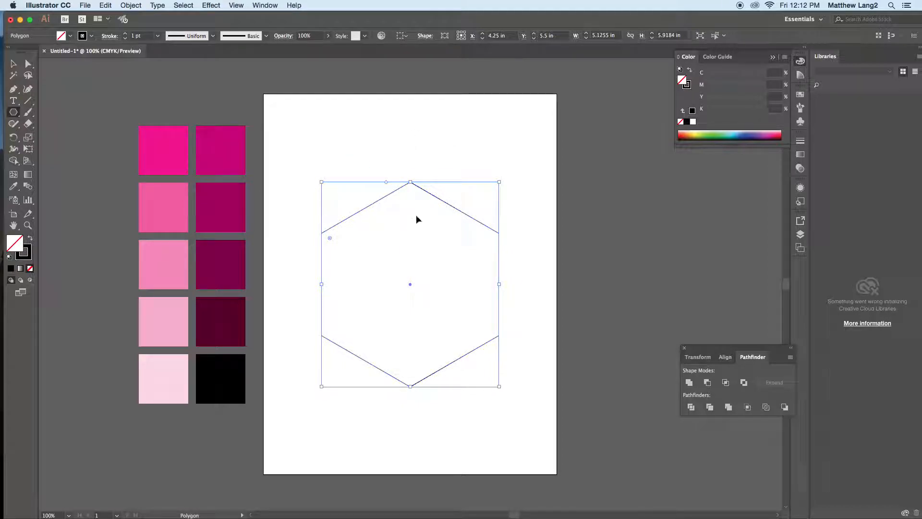
super+click(419, 168)
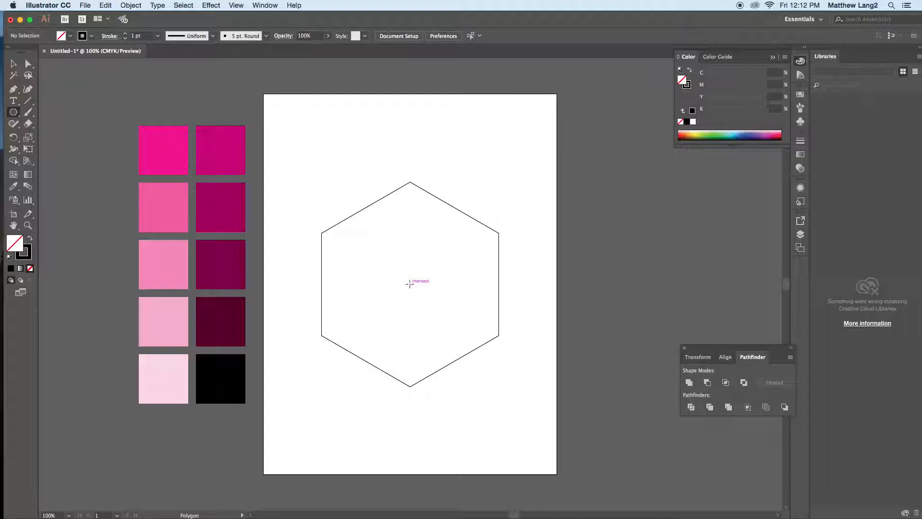
drag(410, 283, 428, 267)
key(Down)
key(Down)
key(Down)
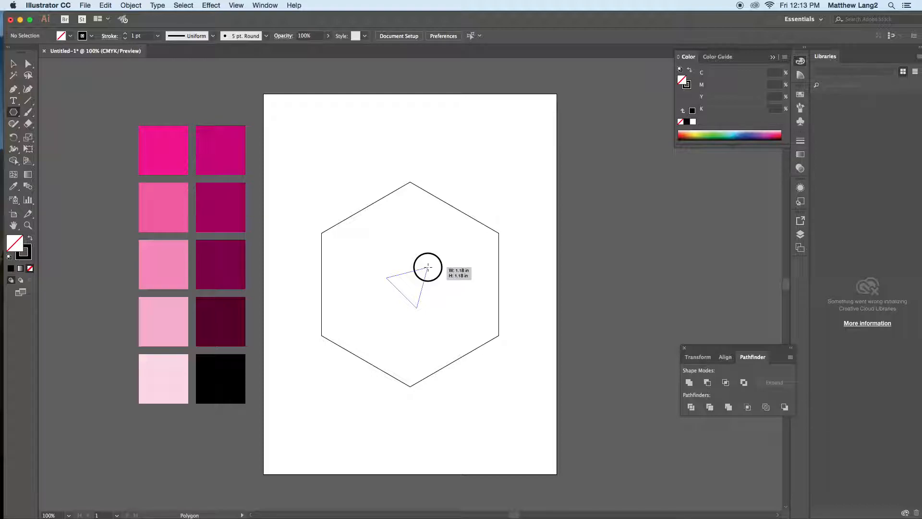
drag(428, 267, 428, 267)
key(Up)
key(Up)
key(Up)
key(Up)
key(Up)
key(Up)
key(Up)
key(Down)
key(Down)
key(Down)
key(Down)
key(Down)
key(Down)
key(Down)
drag(428, 267, 410, 387)
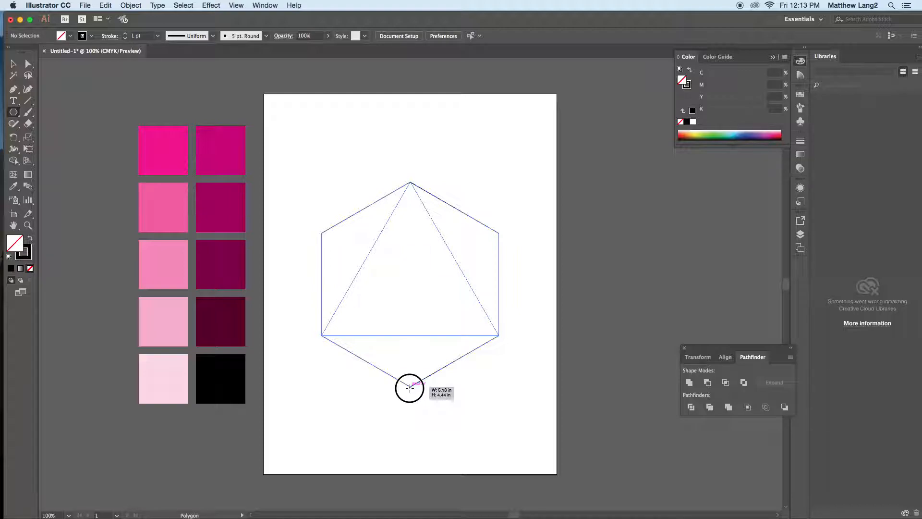
drag(410, 388, 410, 387)
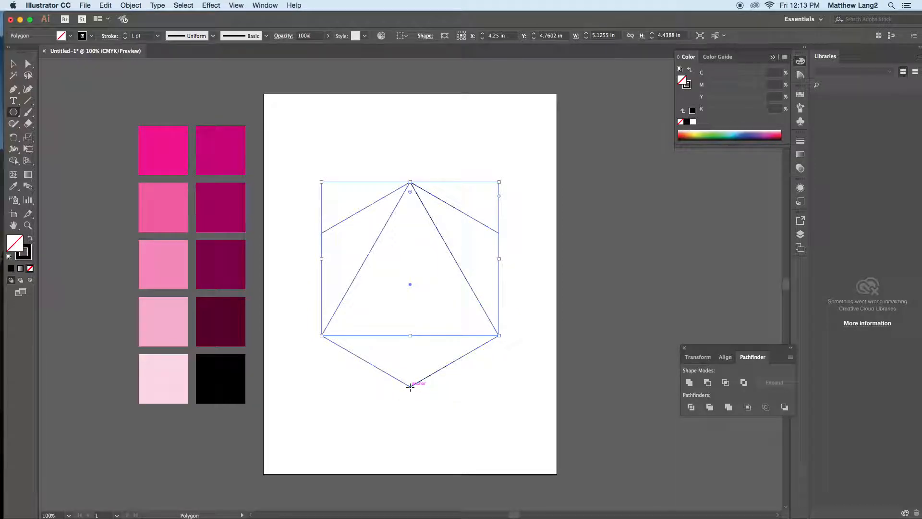
super+click(362, 123)
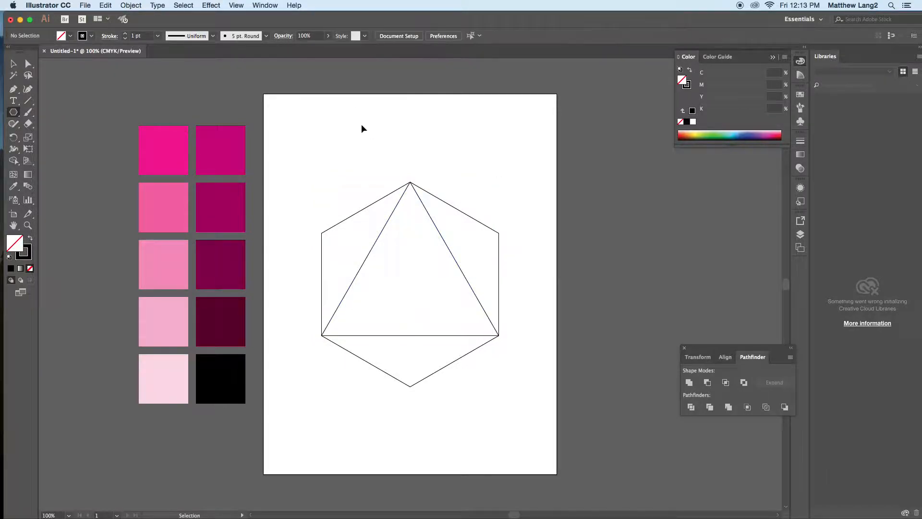
Step: Draw a smaller upright triangle about 3.08 in wide and 2.67 in high from the center of the hexagon
click(28, 226)
drag(401, 168, 433, 214)
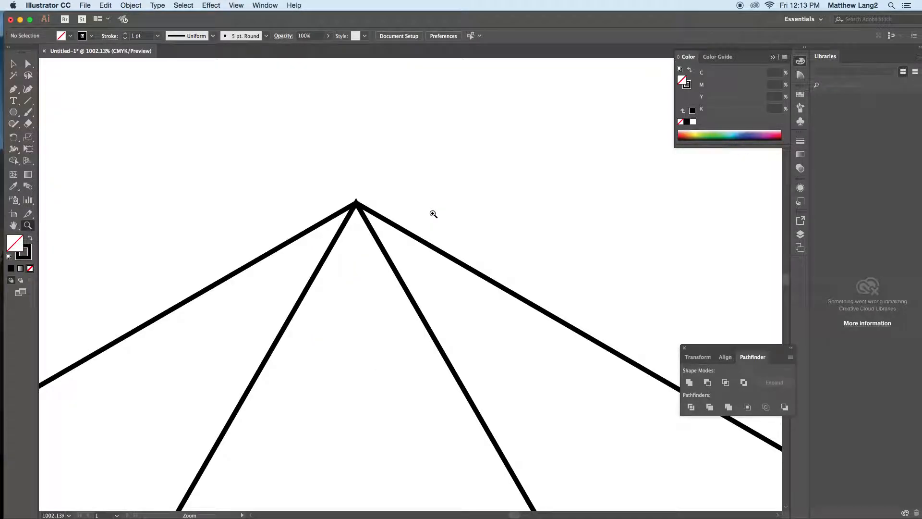
key(super+0)
drag(300, 338, 318, 353)
key(super+0)
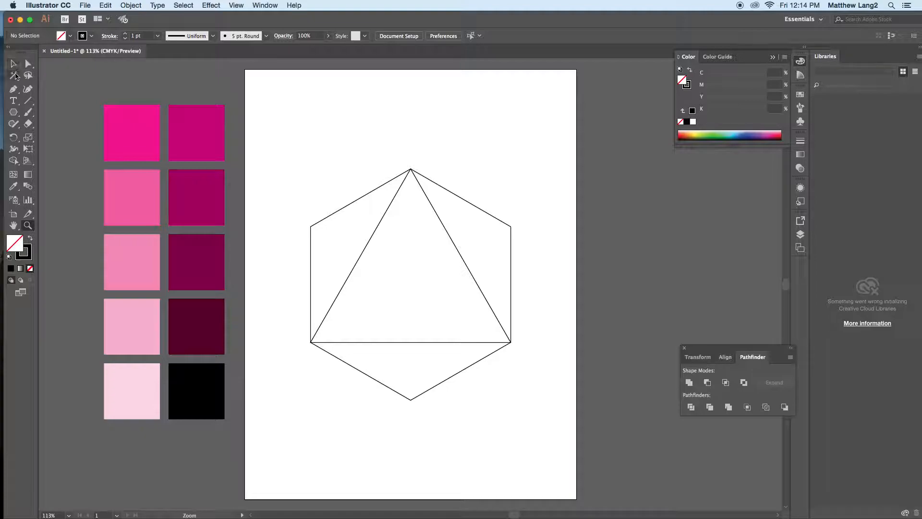
click(14, 111)
drag(411, 286, 372, 227)
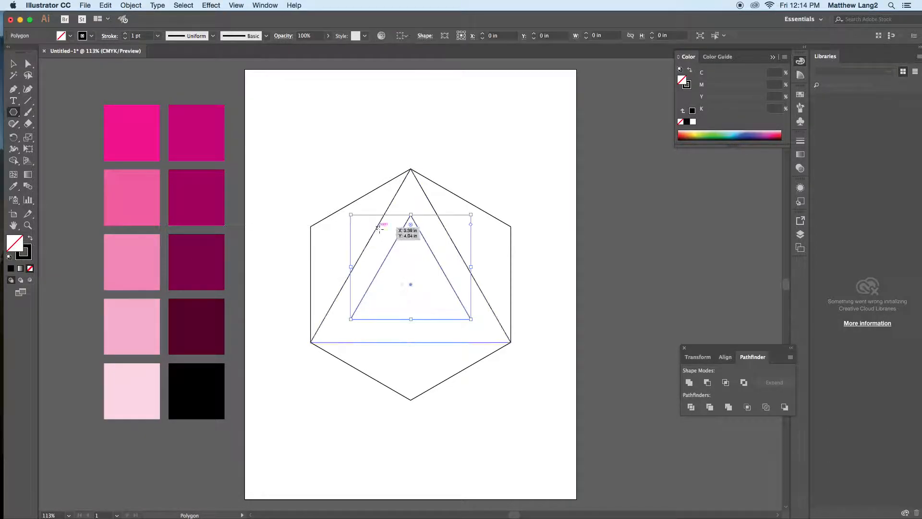
Step: Rotate the smaller triangle 180° so that it points downward
double_click(13, 137)
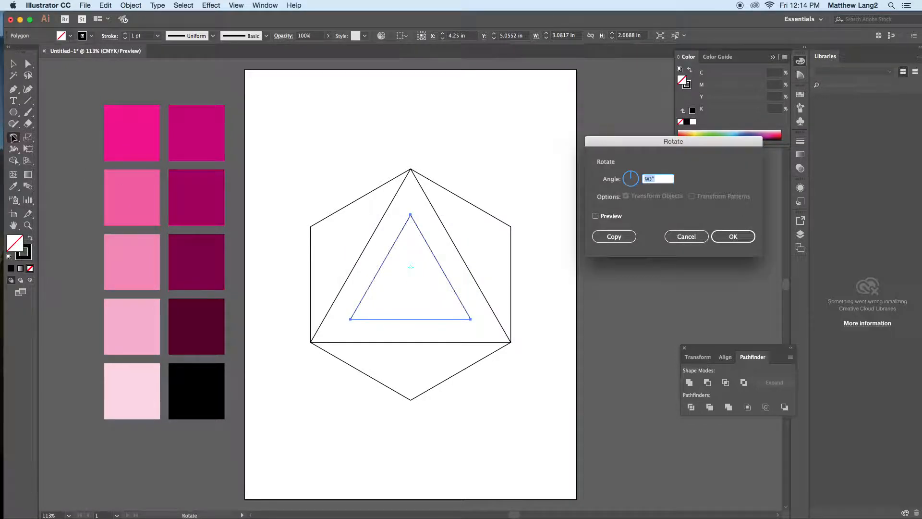
text(180)
key(Return)
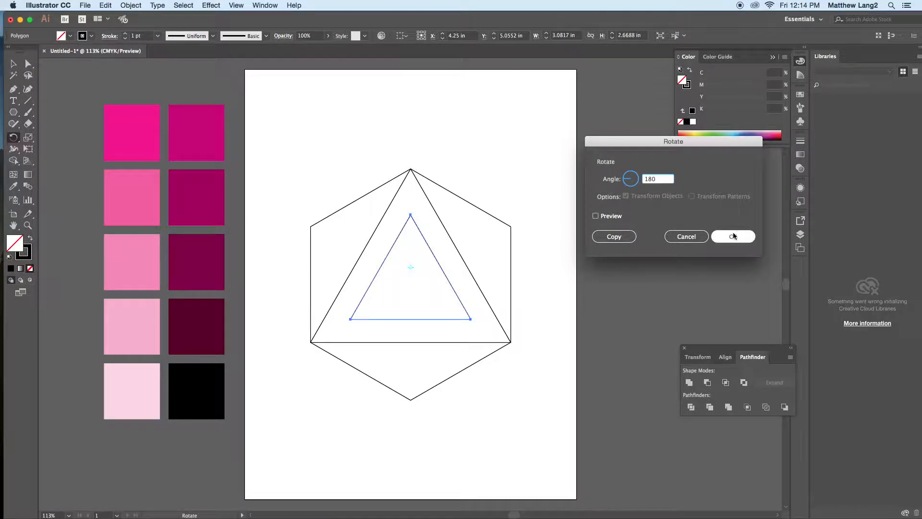
Step: Move and scale the inverted triangle so its tip meets the larger triangle's base and its upper corners touch the larger triangle's sides
click(13, 63)
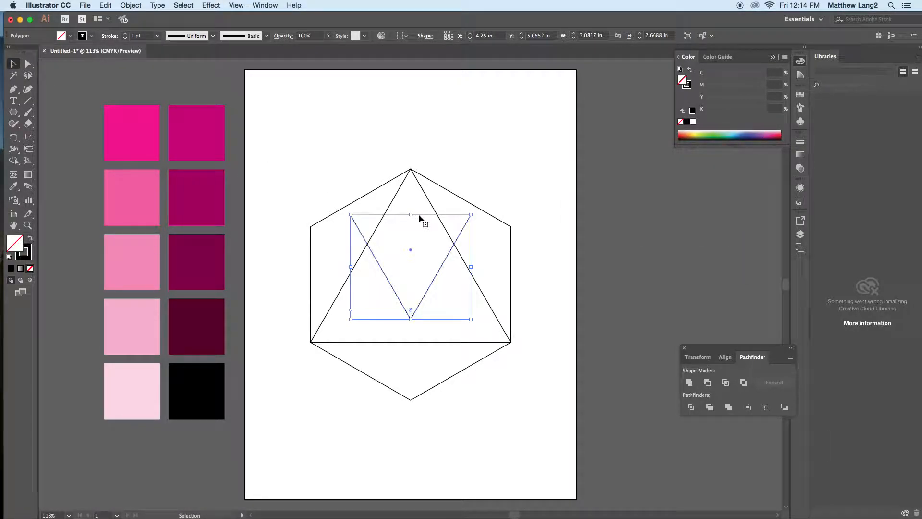
drag(419, 216, 411, 254)
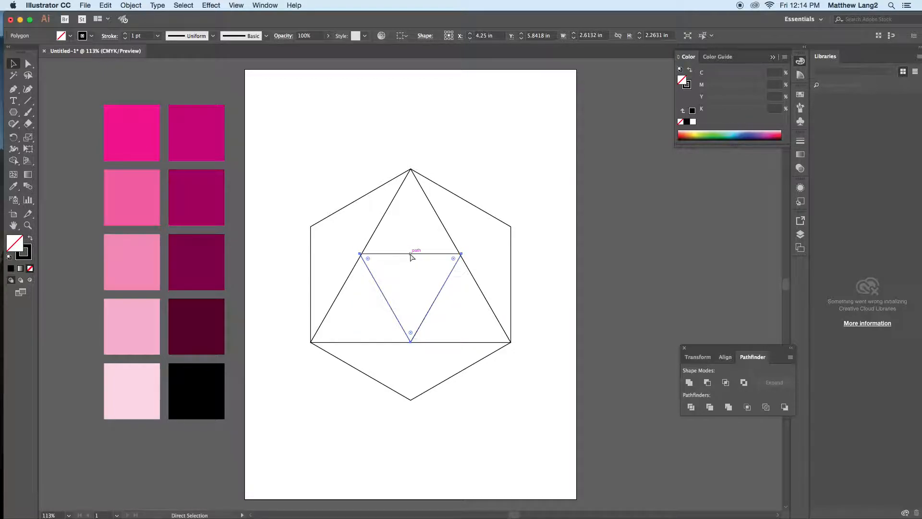
key(super+plus)
key(super+plus)
key(super+plus)
key(super+plus)
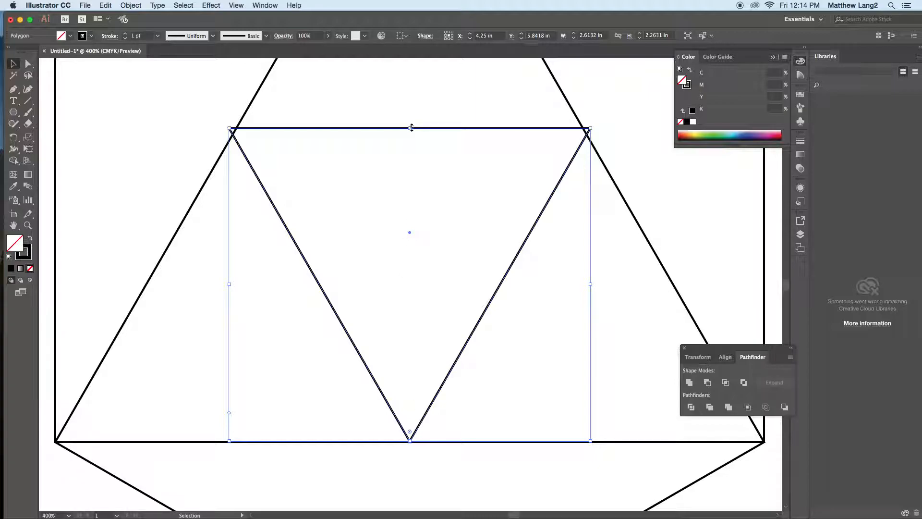
drag(410, 127, 406, 312)
key(super+z)
drag(410, 128, 410, 135)
click(111, 146)
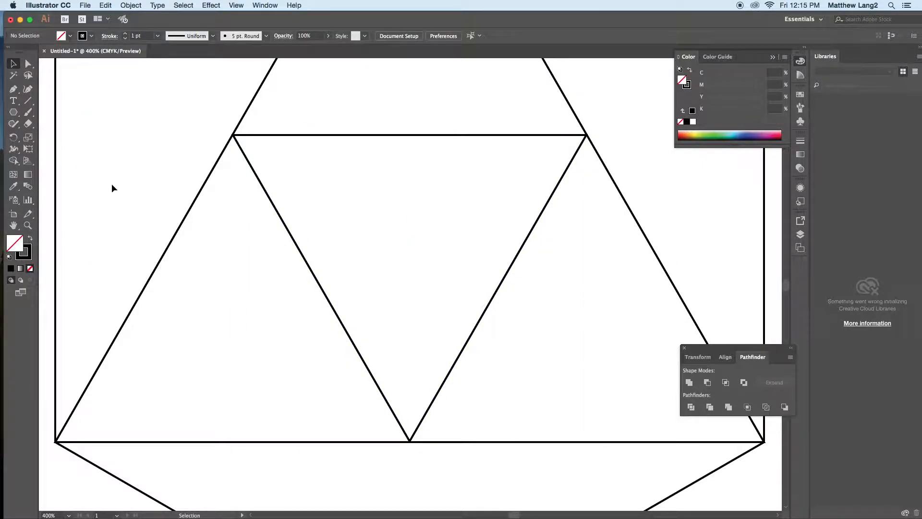
Step: Examine at high zoom how closely the inverted triangle's three corners meet the larger triangle's sides and base
click(27, 226)
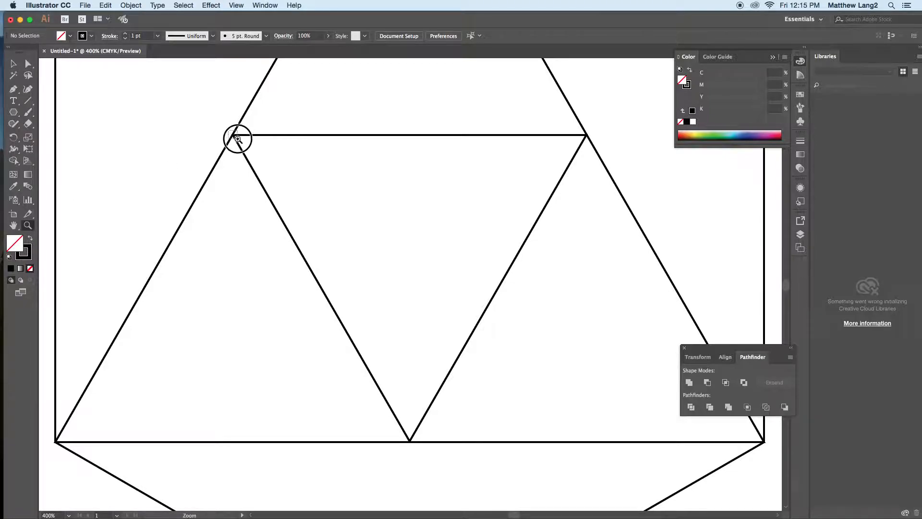
drag(237, 139, 241, 143)
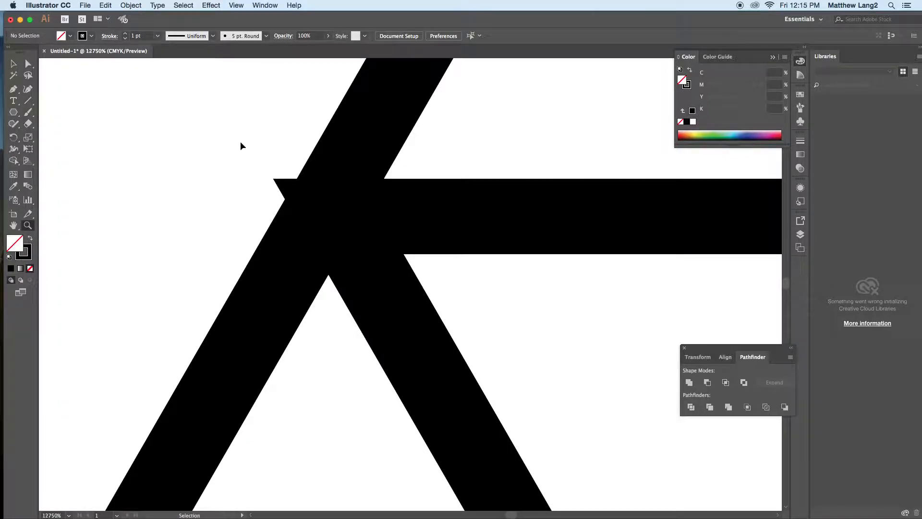
key(super+0)
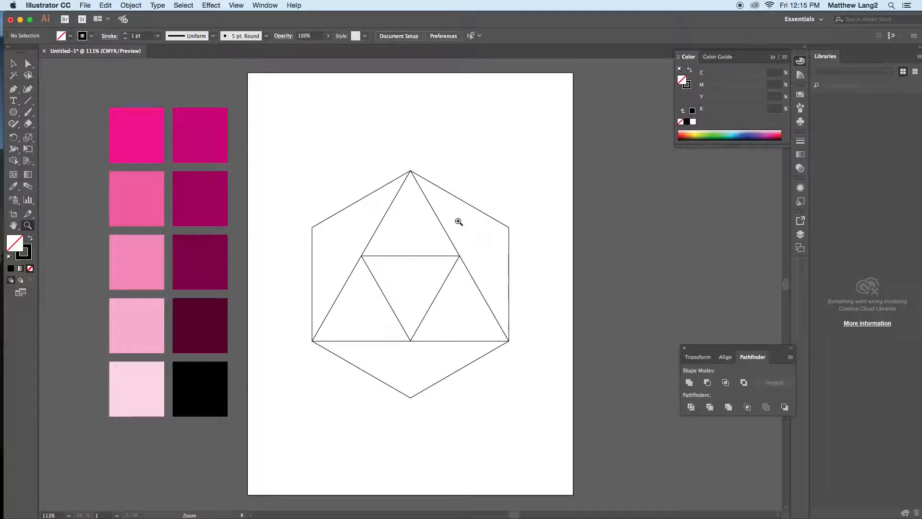
drag(457, 261, 462, 261)
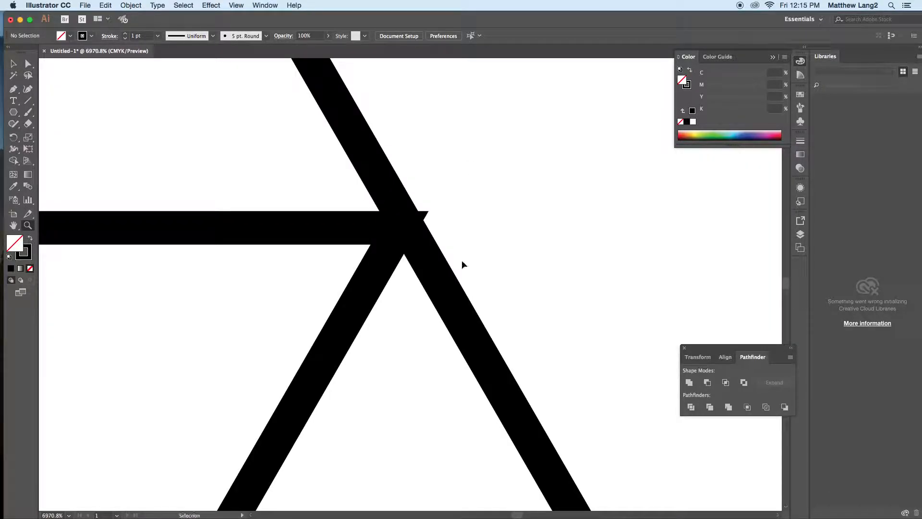
key(super+0)
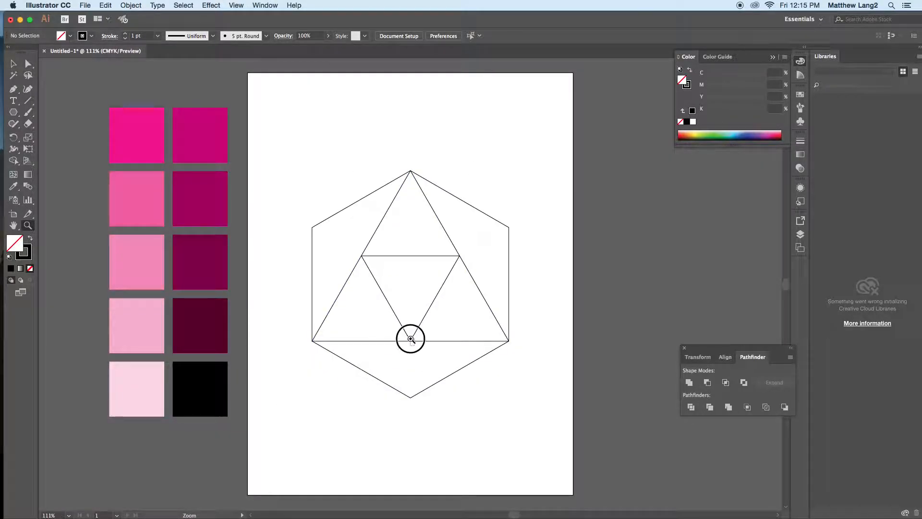
click(410, 340)
click(14, 63)
drag(367, 341, 341, 278)
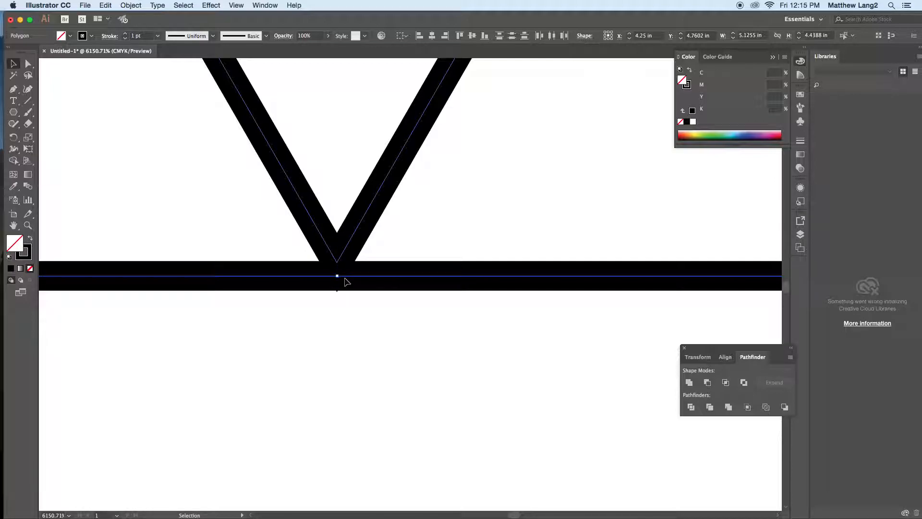
scroll(339, 262, up, 1)
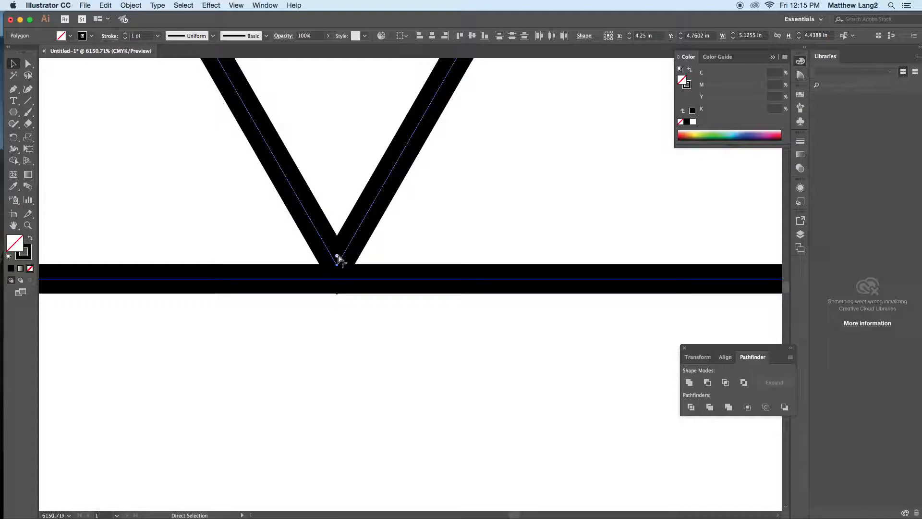
key(super+0)
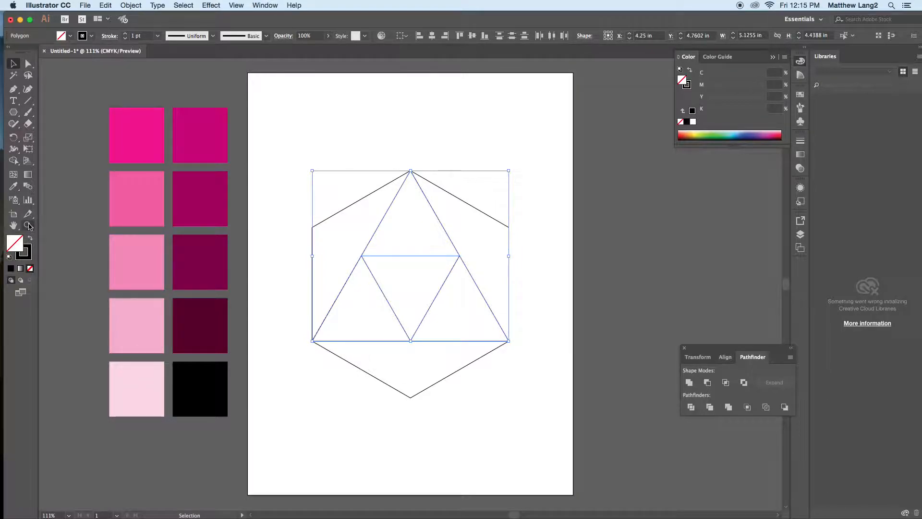
click(28, 225)
drag(355, 243, 381, 281)
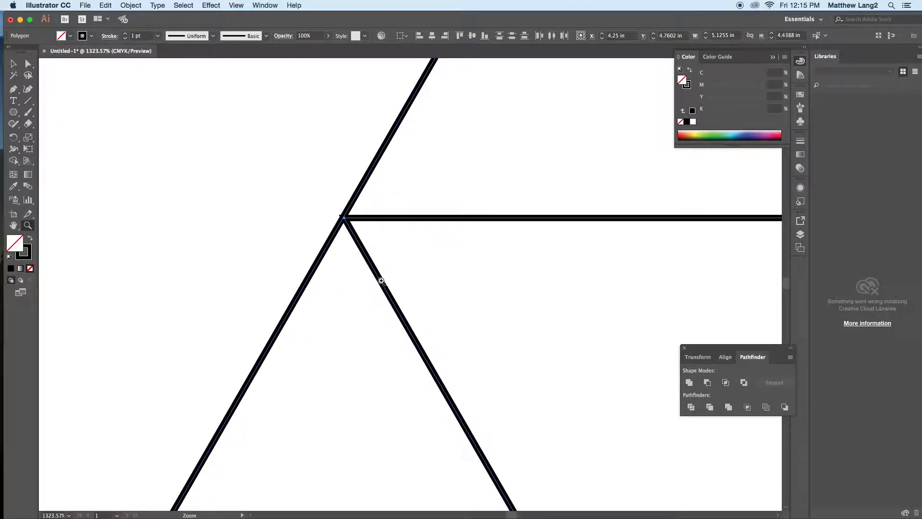
drag(340, 206, 348, 226)
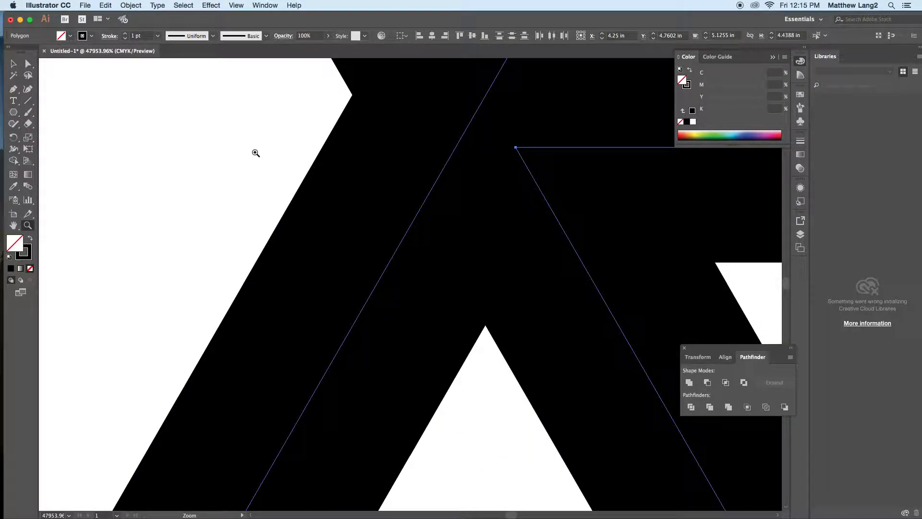
key(super+0)
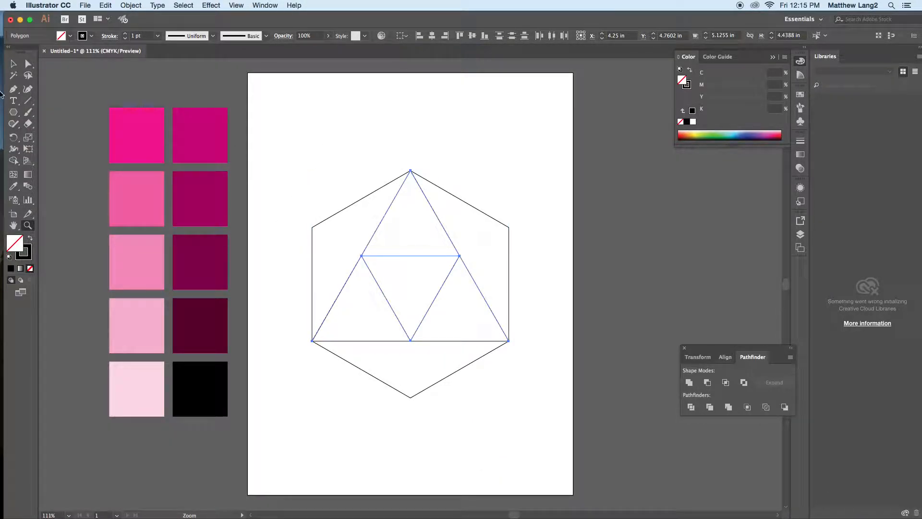
Step: Enlarge the inverted triangle from its center to about 2.57 in wide and 2.23 in high so its corners reach the larger triangle's edges
click(14, 63)
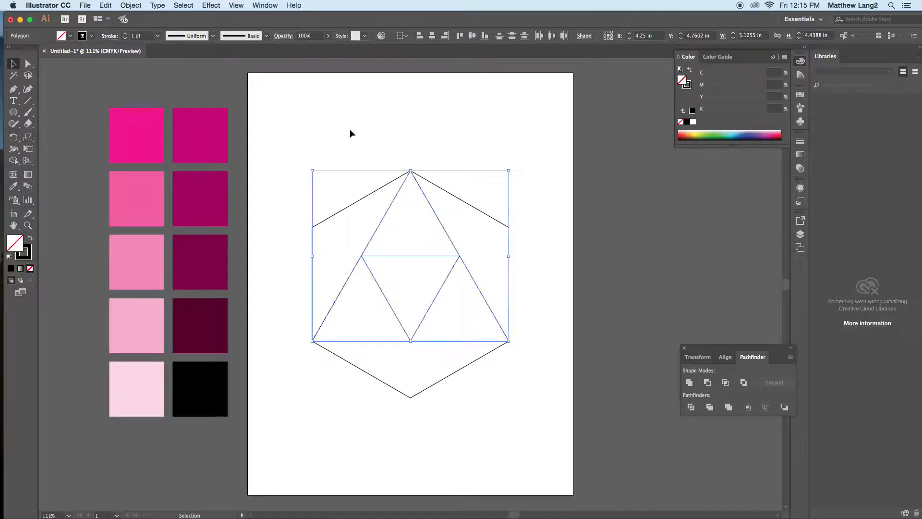
click(355, 144)
click(408, 258)
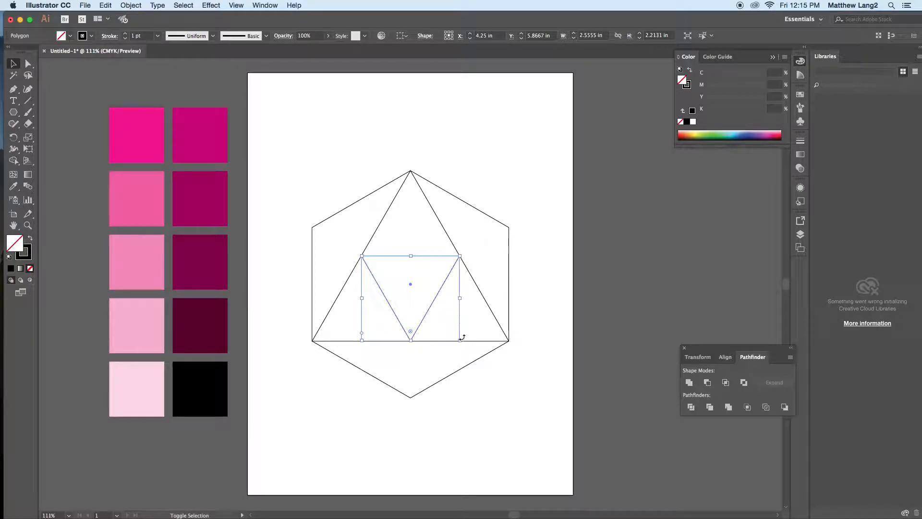
drag(460, 340, 462, 343)
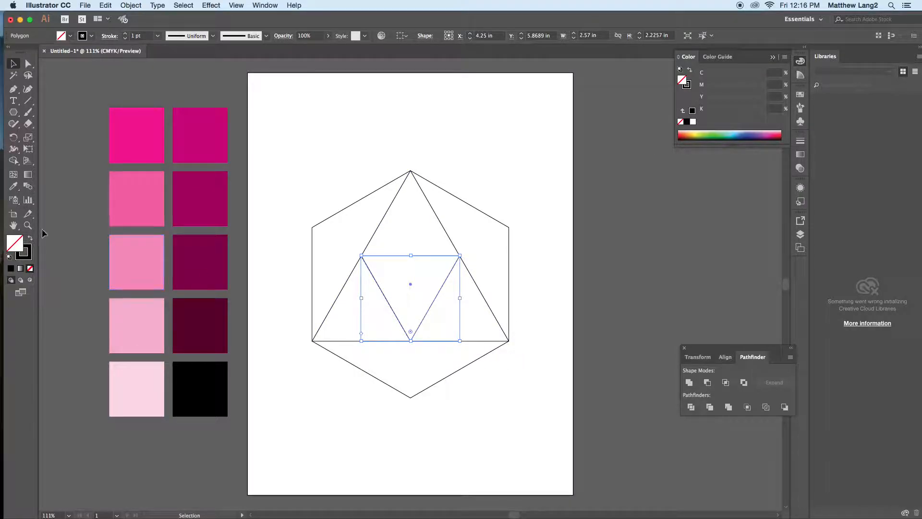
click(28, 225)
drag(350, 243, 366, 268)
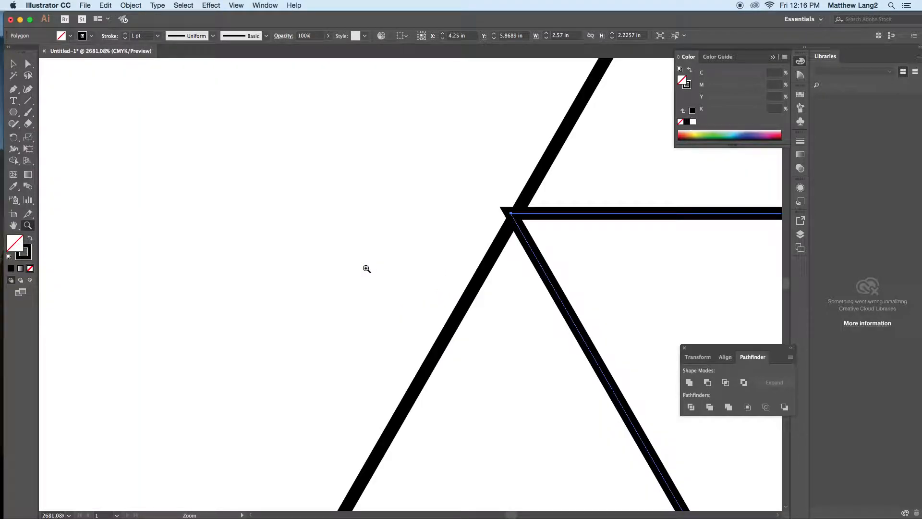
click(14, 64)
click(255, 199)
key(v)
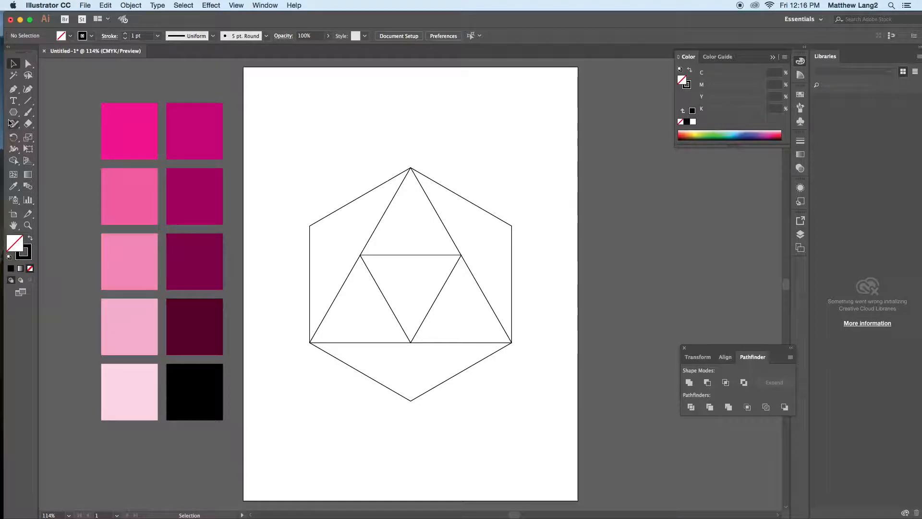
Step: Draw three line segments, each about 1.47 in long, joining the inverted triangle's corners to the nearest free hexagon vertices
click(29, 102)
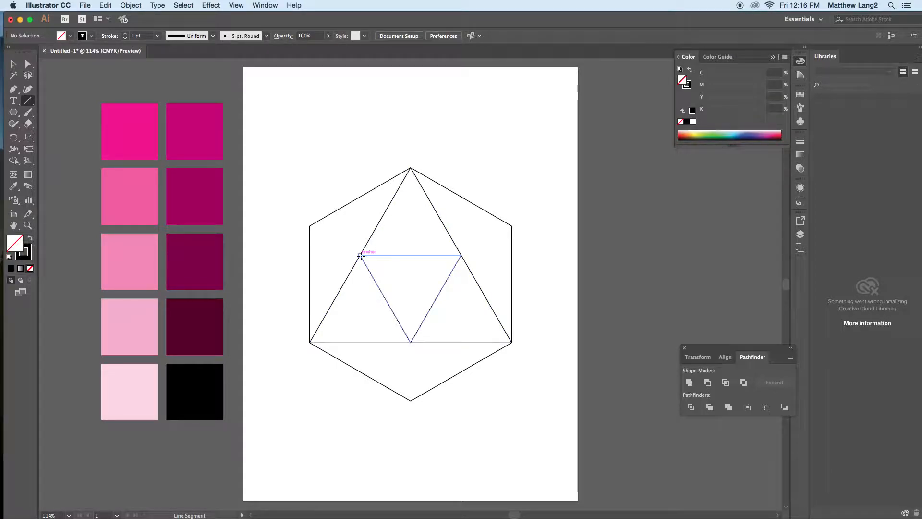
click(361, 255)
drag(361, 256, 310, 226)
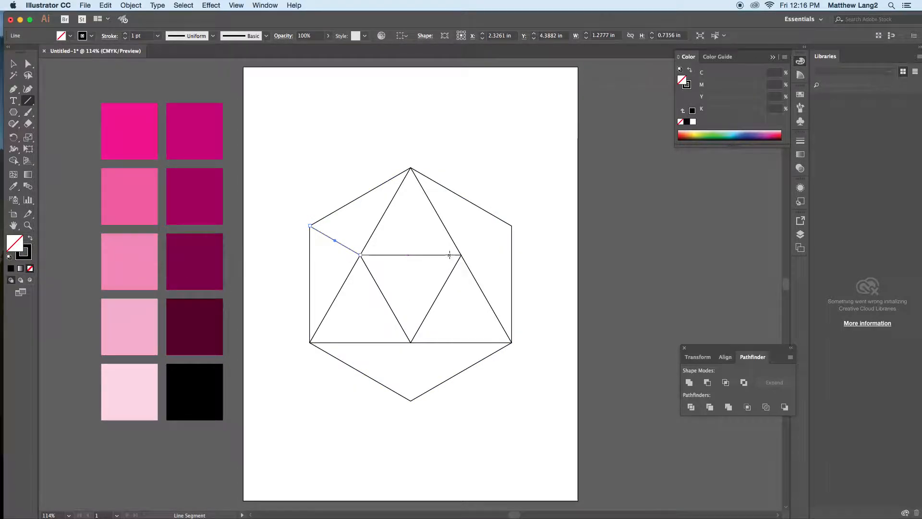
drag(462, 255, 512, 225)
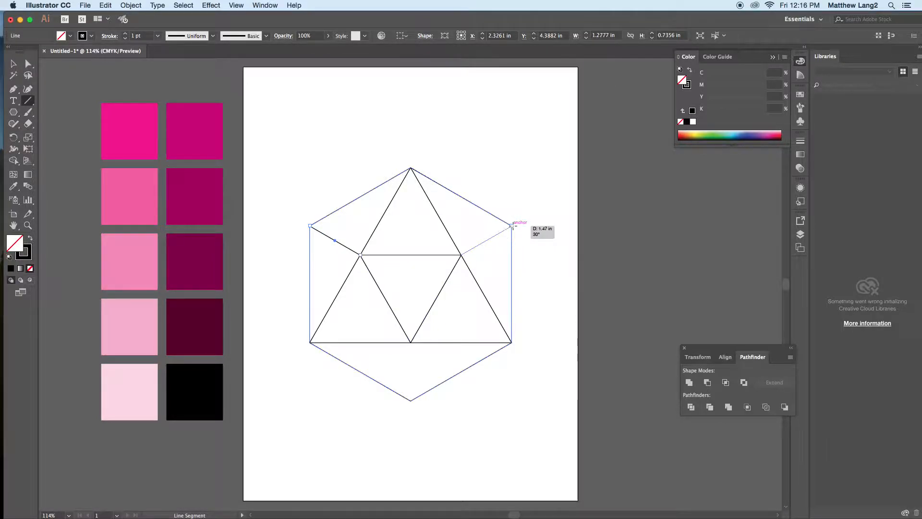
drag(411, 343, 411, 400)
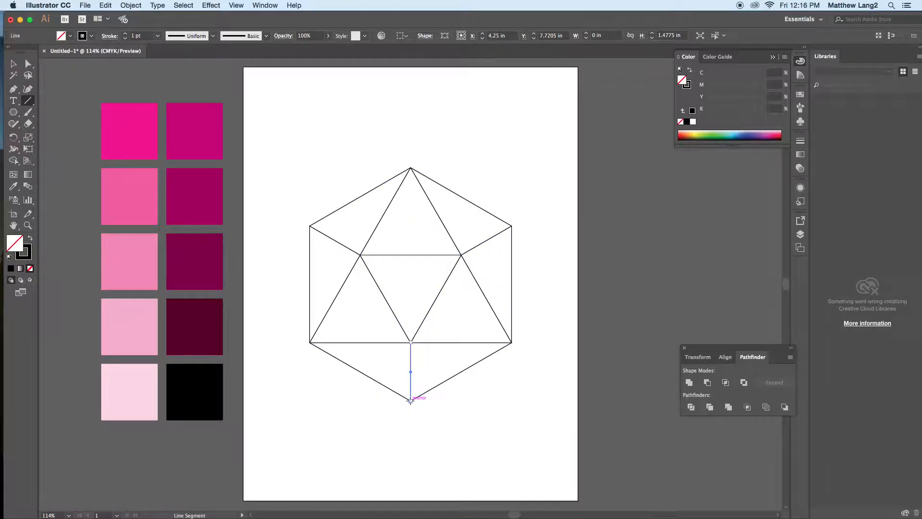
key(v)
click(285, 133)
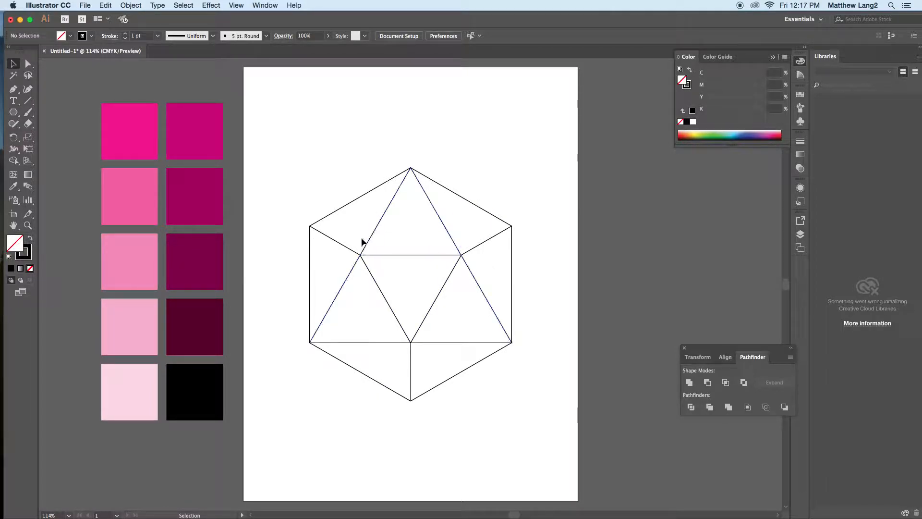
click(343, 205)
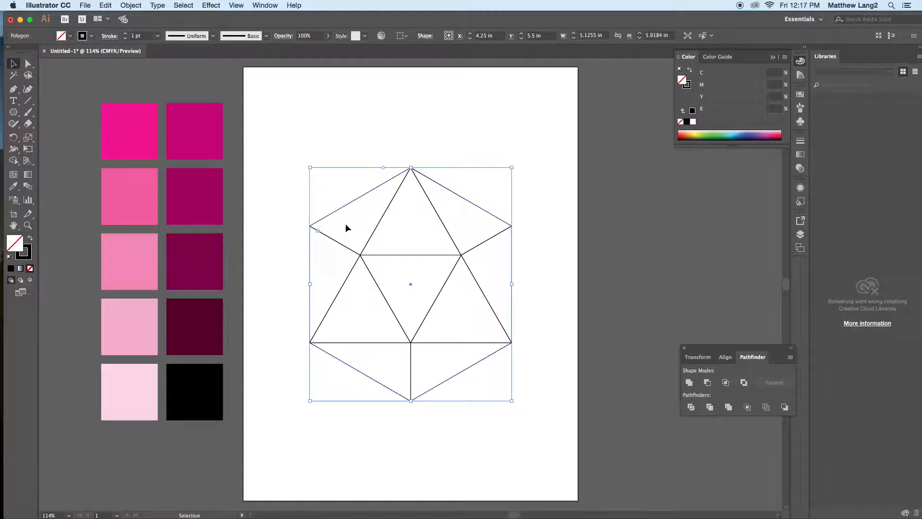
click(316, 174)
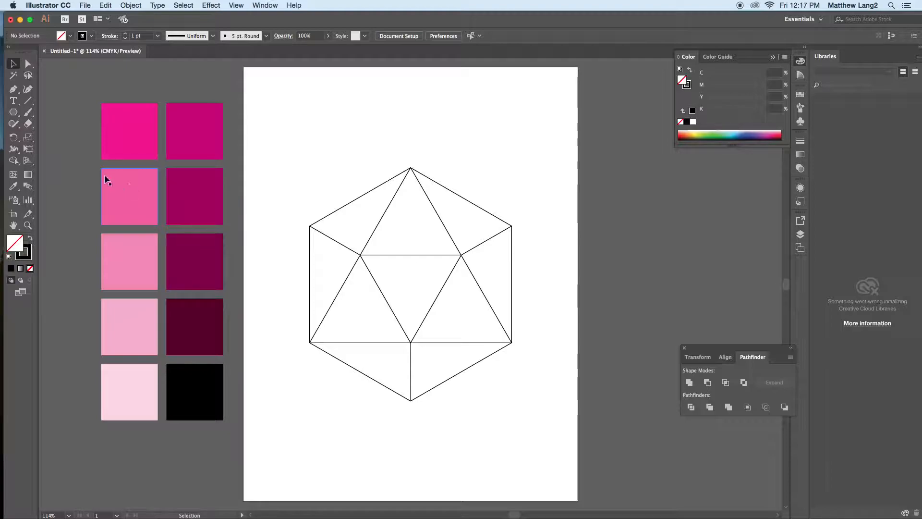
Step: Set up the Shape Builder tool with a black fill and no stroke
click(13, 161)
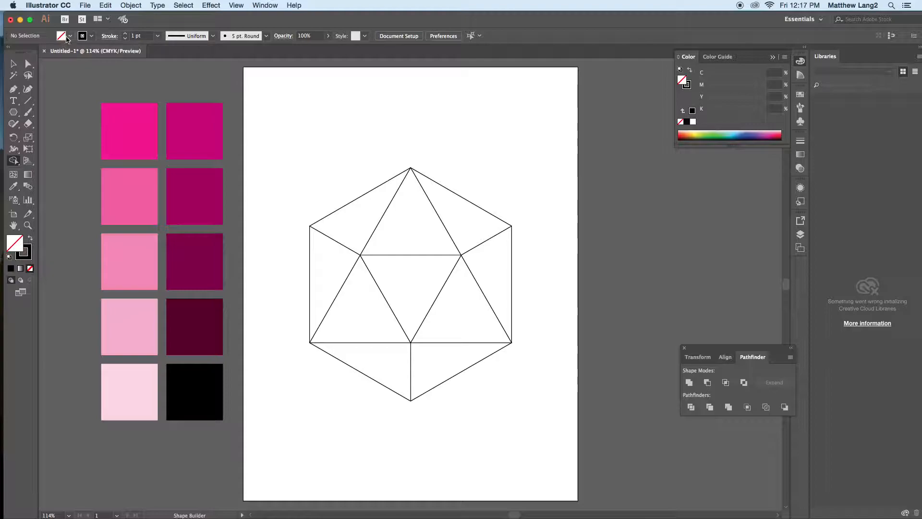
click(68, 37)
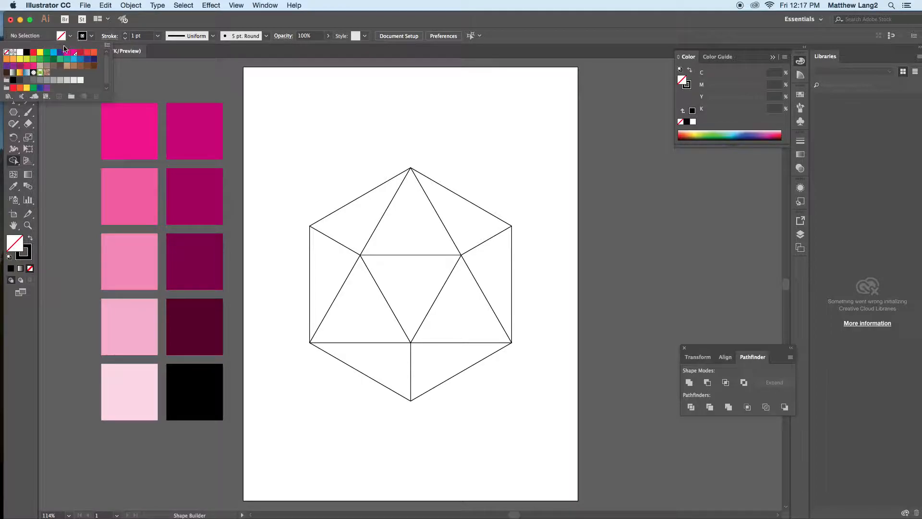
click(29, 56)
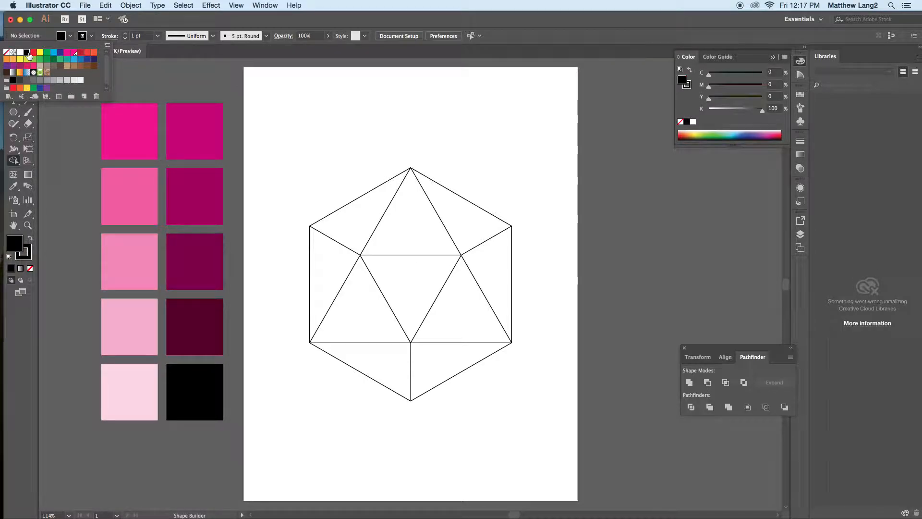
click(92, 37)
click(6, 53)
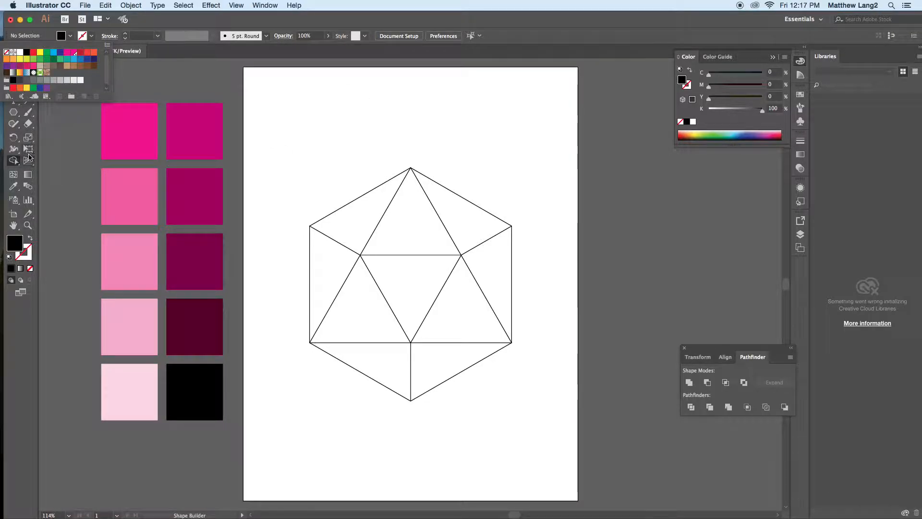
click(364, 163)
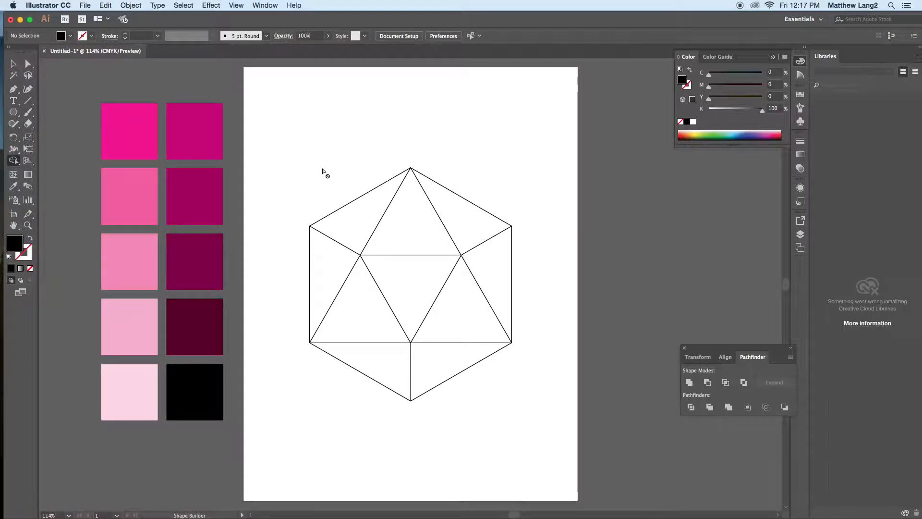
Step: Select the whole hexagon design and turn each of its ten triangular regions into a separate black shape with Shape Builder
mouse_move(296, 154)
mouse_down()
mouse_move(410, 310)
mouse_move(527, 394)
mouse_move(540, 423)
mouse_up()
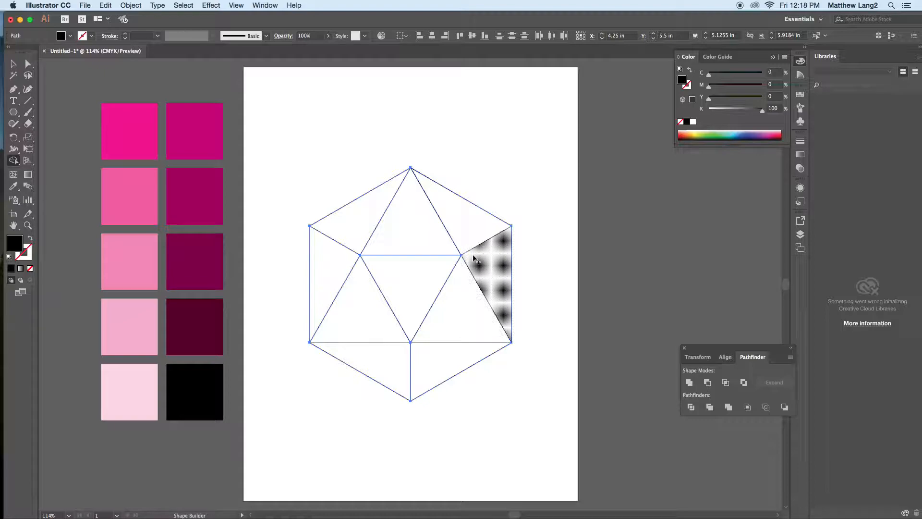
click(365, 223)
click(417, 232)
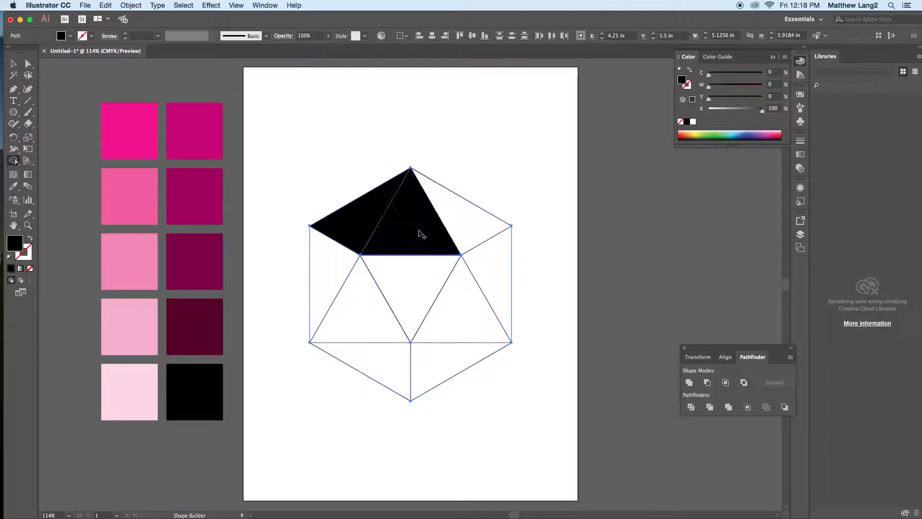
click(459, 225)
click(495, 269)
click(450, 317)
click(406, 269)
click(360, 308)
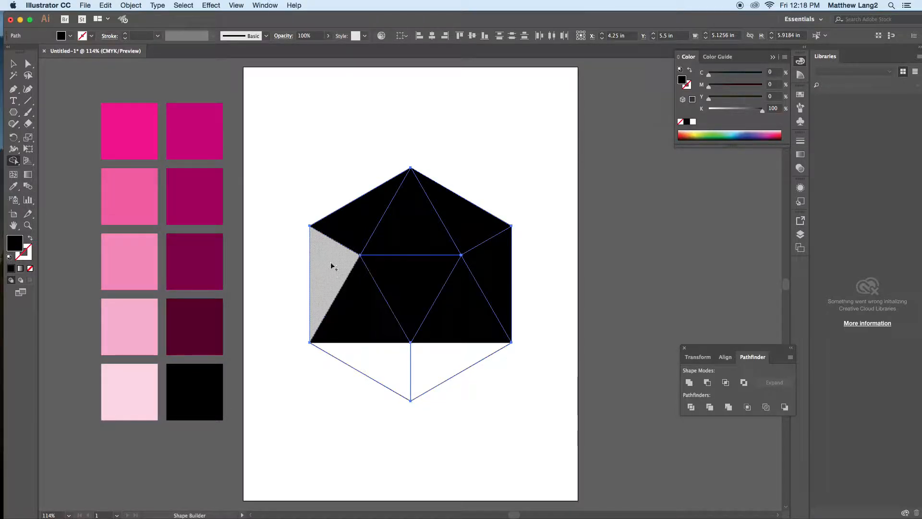
click(332, 283)
click(367, 354)
click(446, 361)
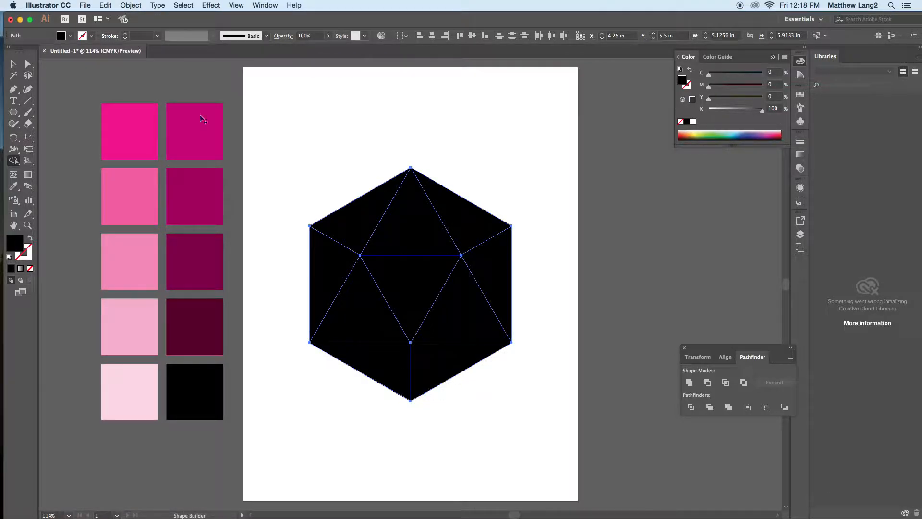
Step: Remove the stroke from the entire hexagon design and give all of its shapes a solid black fill
click(14, 63)
drag(294, 124, 551, 417)
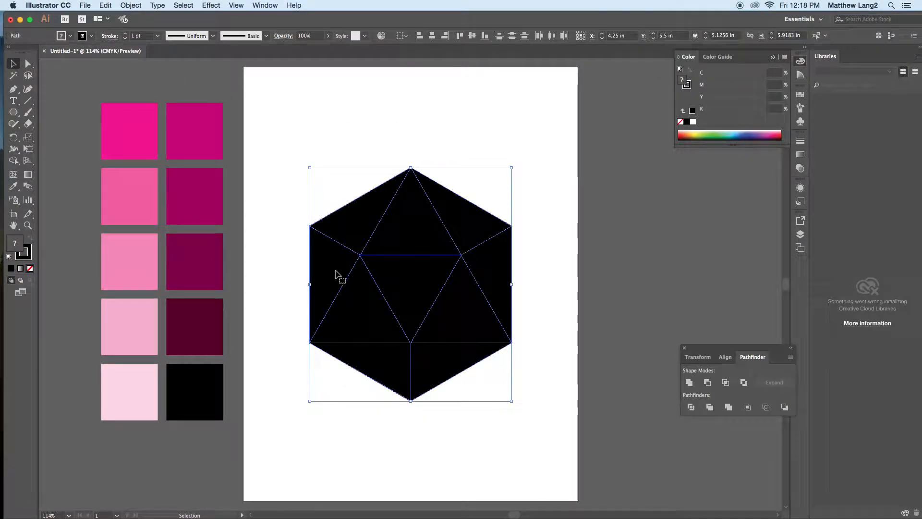
click(27, 257)
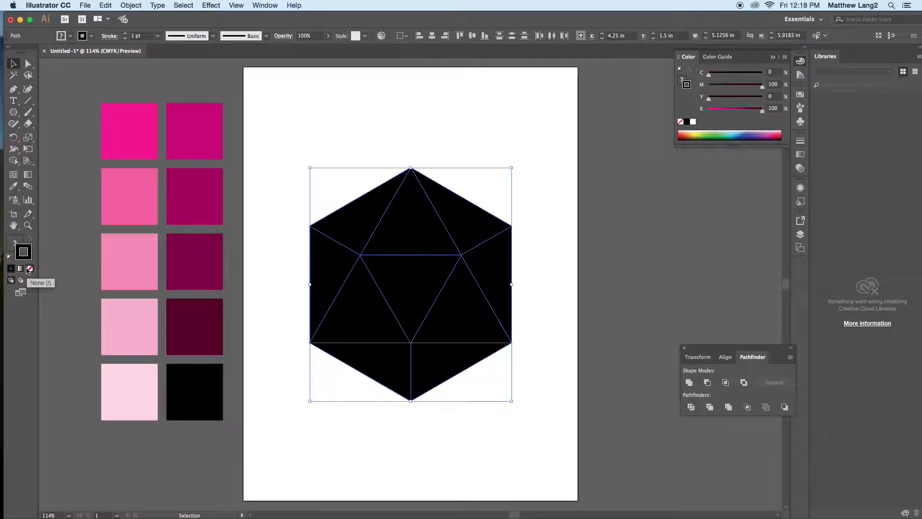
click(29, 270)
click(15, 242)
click(11, 268)
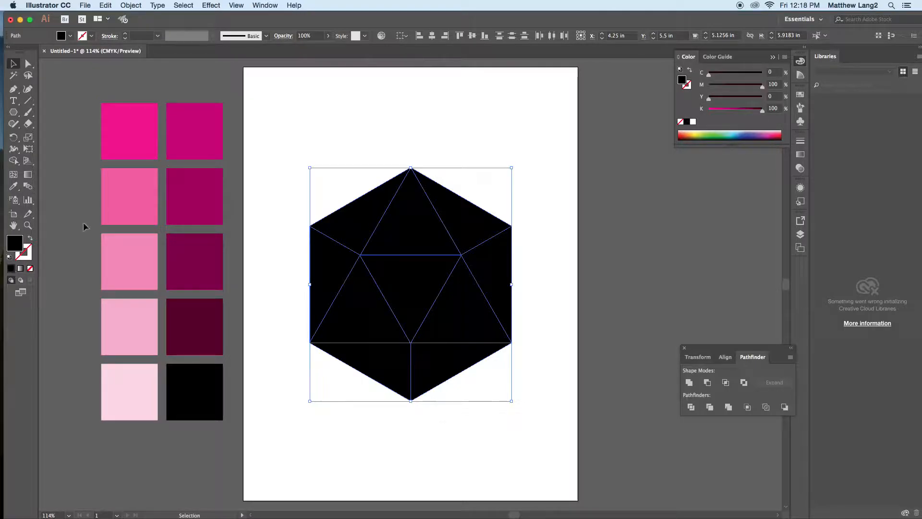
click(284, 127)
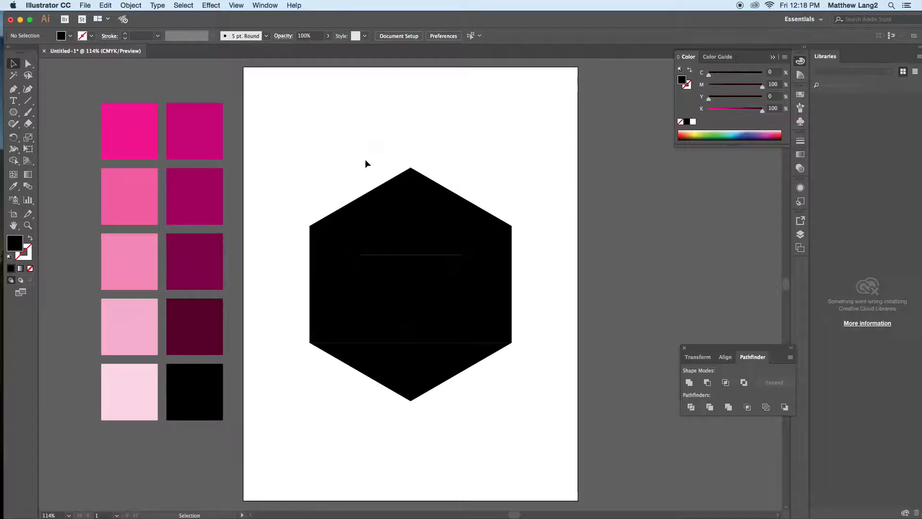
Step: Pull the outer triangles away from the hexagon one by one to test that they are separate shapes
drag(377, 216, 355, 180)
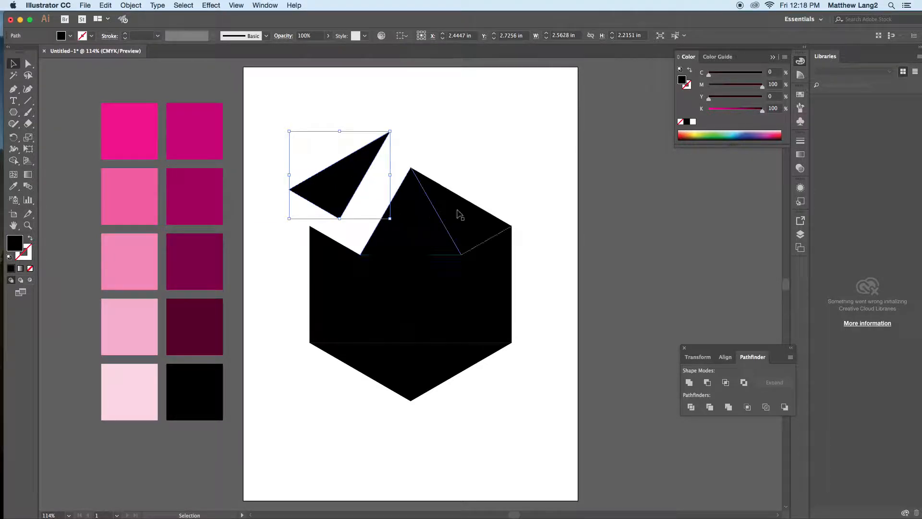
drag(480, 200, 533, 178)
drag(427, 216, 429, 142)
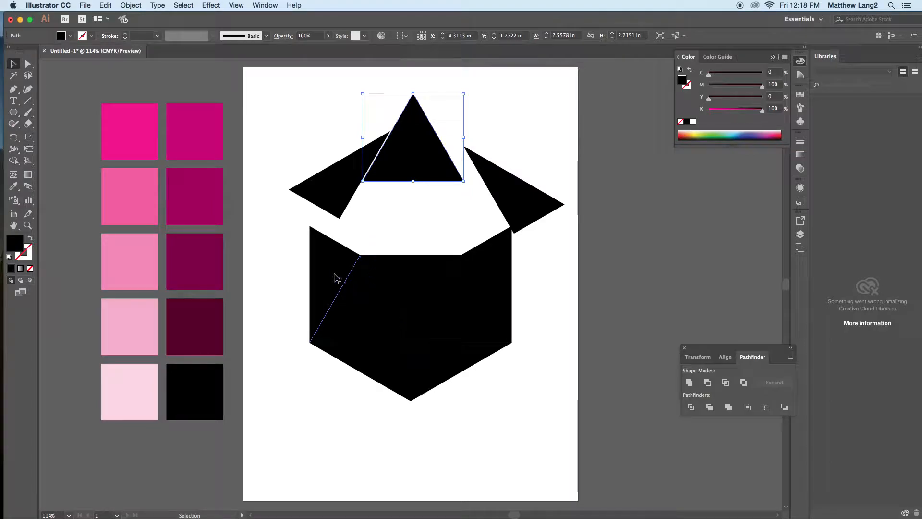
drag(333, 283, 290, 267)
click(351, 317)
drag(501, 296, 504, 296)
drag(446, 357, 451, 370)
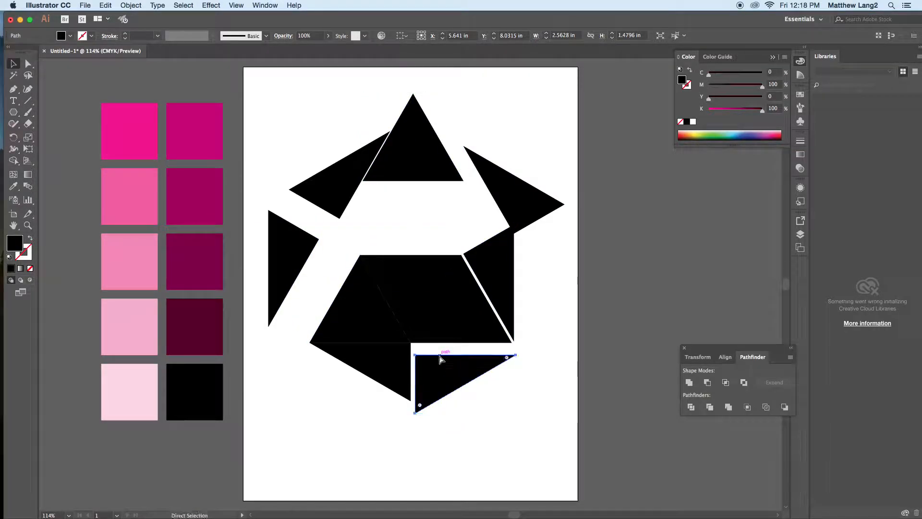
Step: Undo all the triangle moves to reassemble the hexagon
key(super+z)
key(super+z)
key(super+z)
key(super+z)
key(super+z)
key(super+z)
key(super+z)
key(super+a)
key(v)
click(346, 165)
click(365, 215)
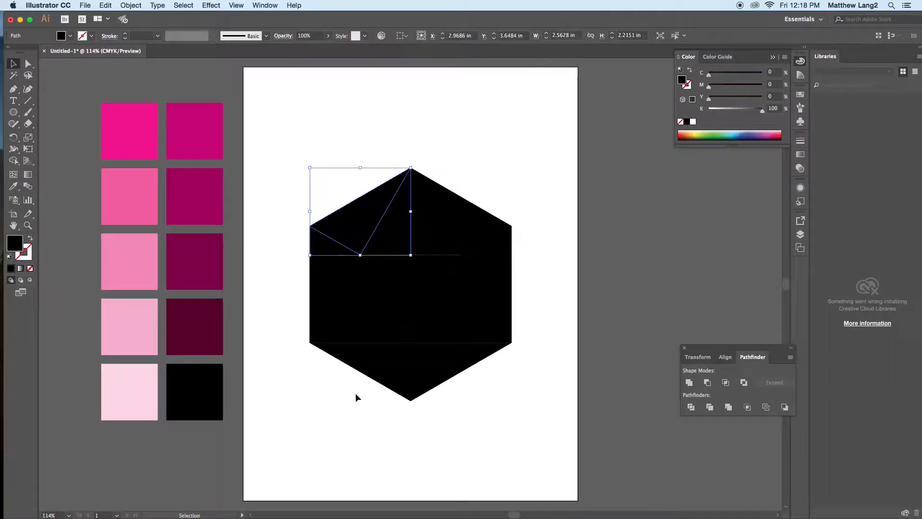
Step: Select the whole hexagon design and fill it with the plain black swatch
drag(307, 159, 574, 412)
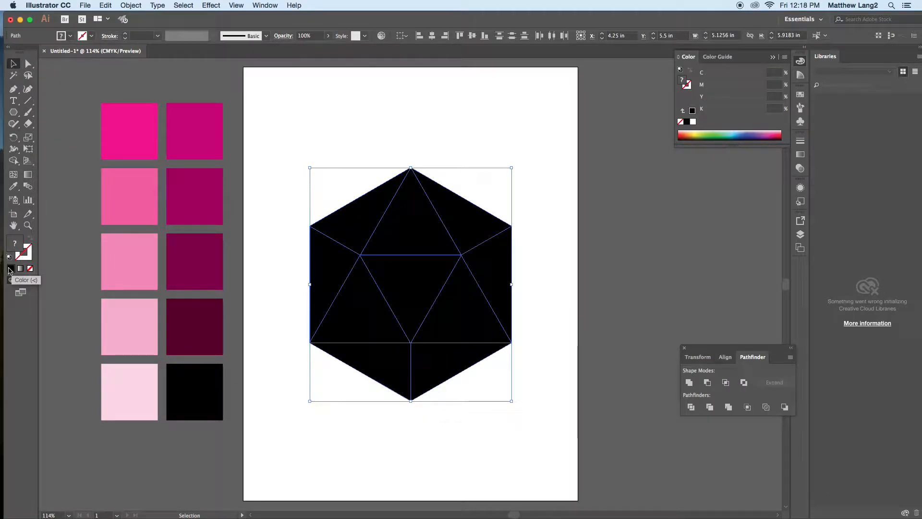
click(70, 37)
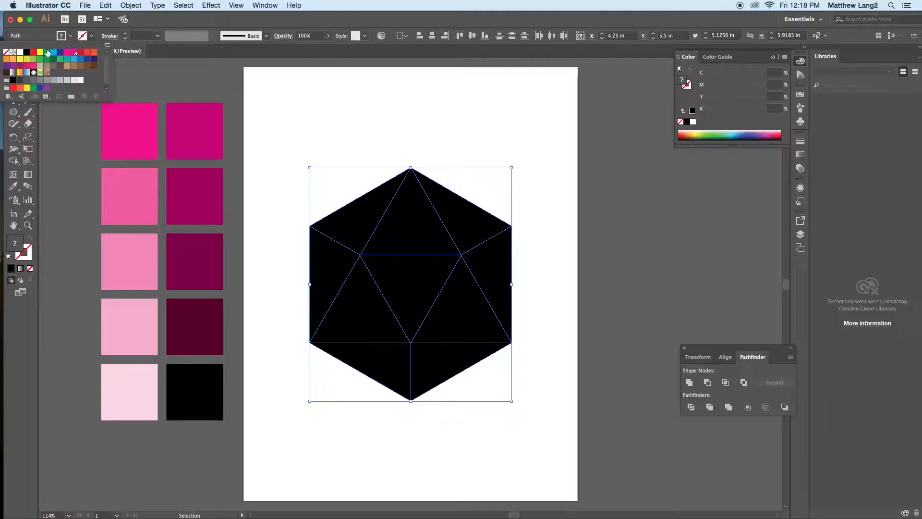
click(27, 53)
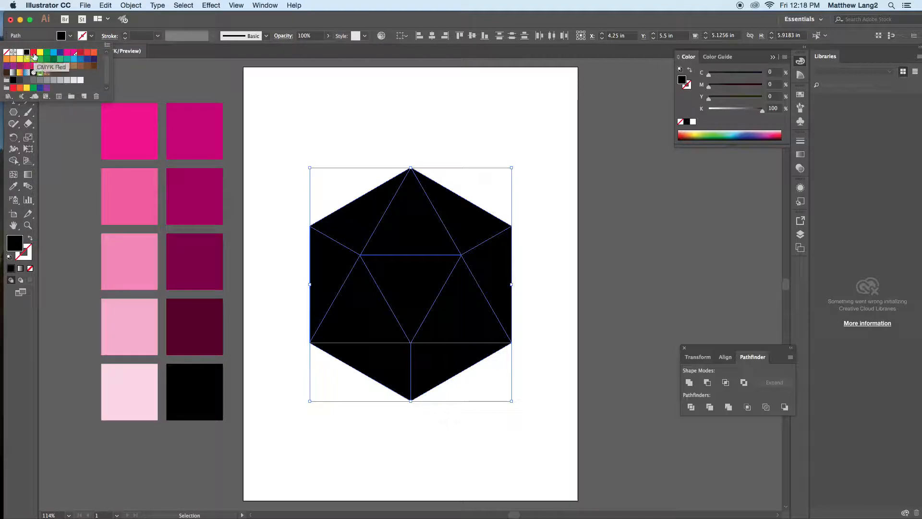
Step: Try a white stroke on all the triangles, undo it and deselect the design
click(93, 39)
click(93, 39)
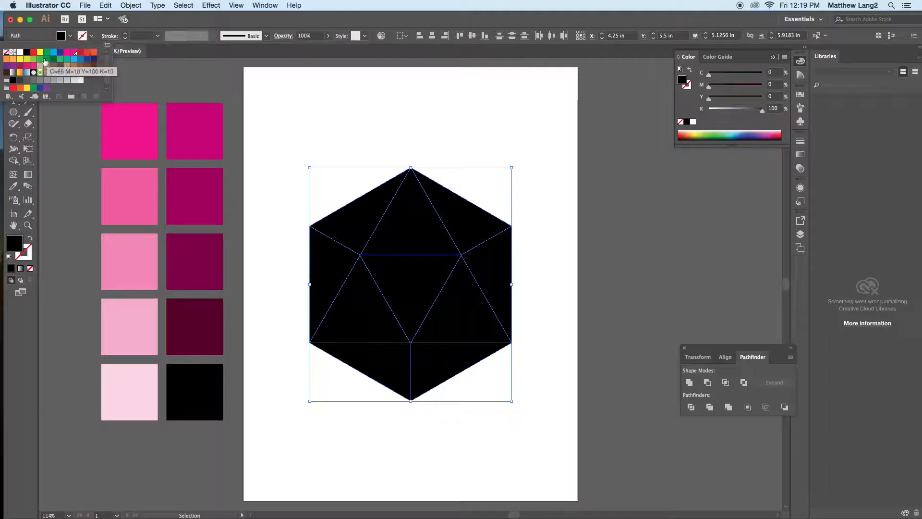
click(20, 52)
click(411, 90)
click(438, 102)
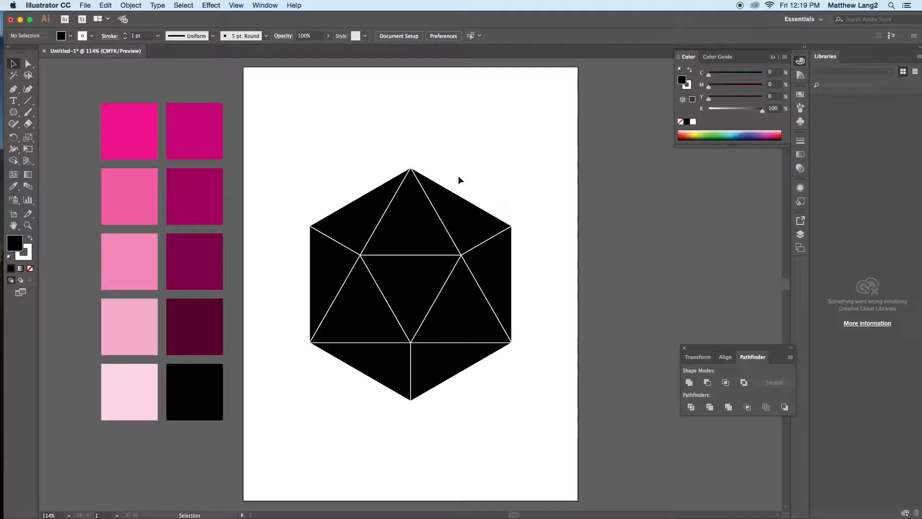
key(super+z)
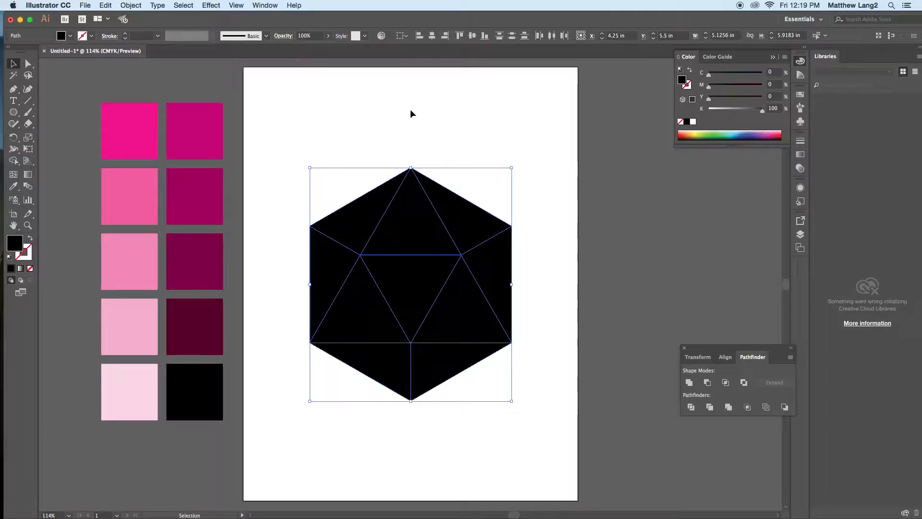
click(394, 125)
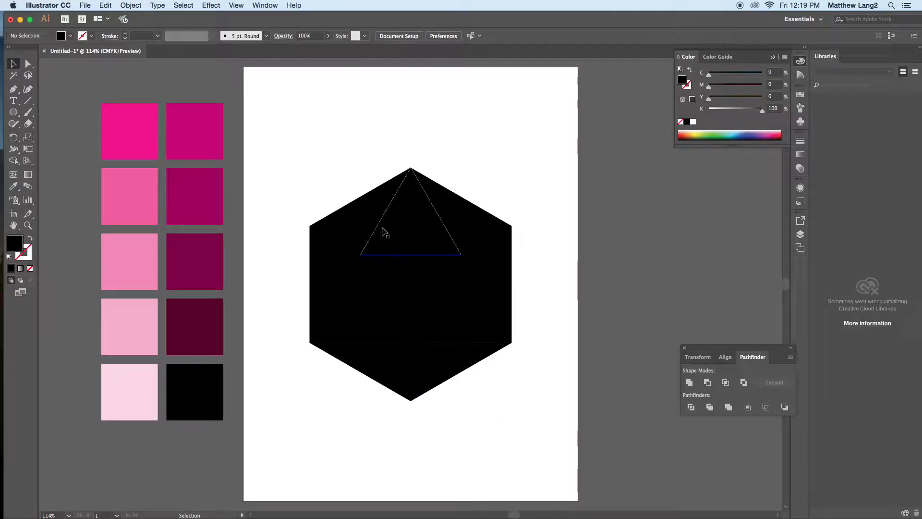
Step: Sample the 20% pink tint onto the upper-left triangle and the 40% tint onto the left-edge triangle
click(374, 213)
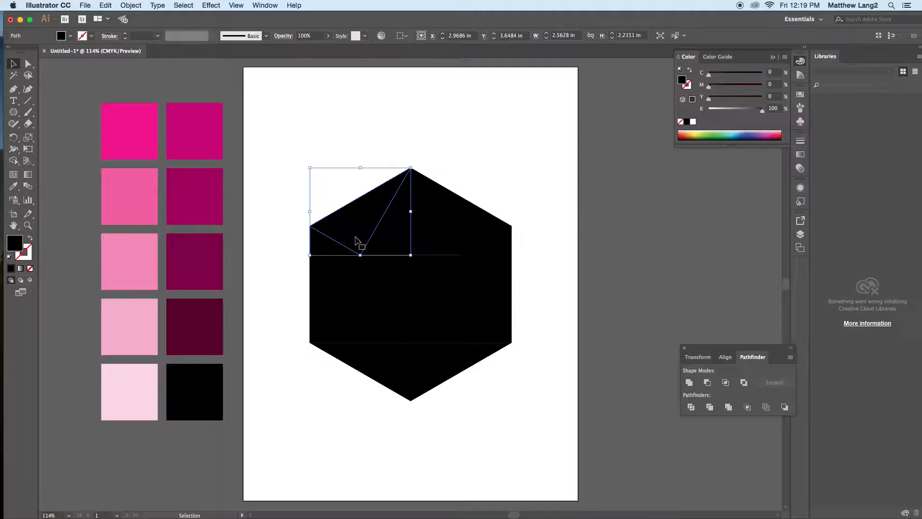
key(i)
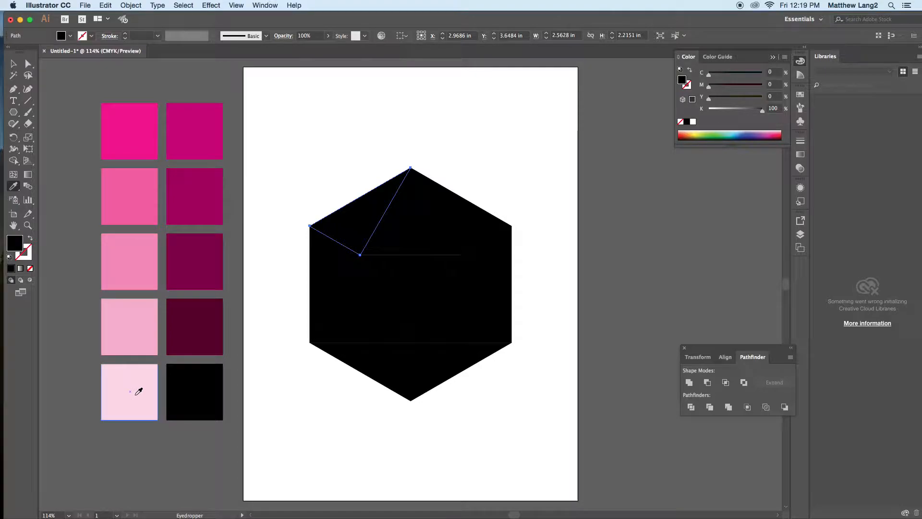
click(138, 389)
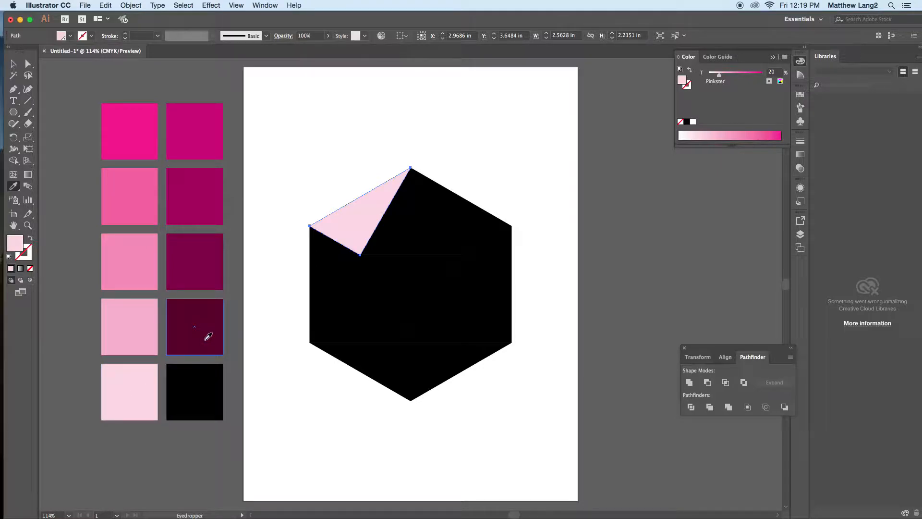
super+click(338, 277)
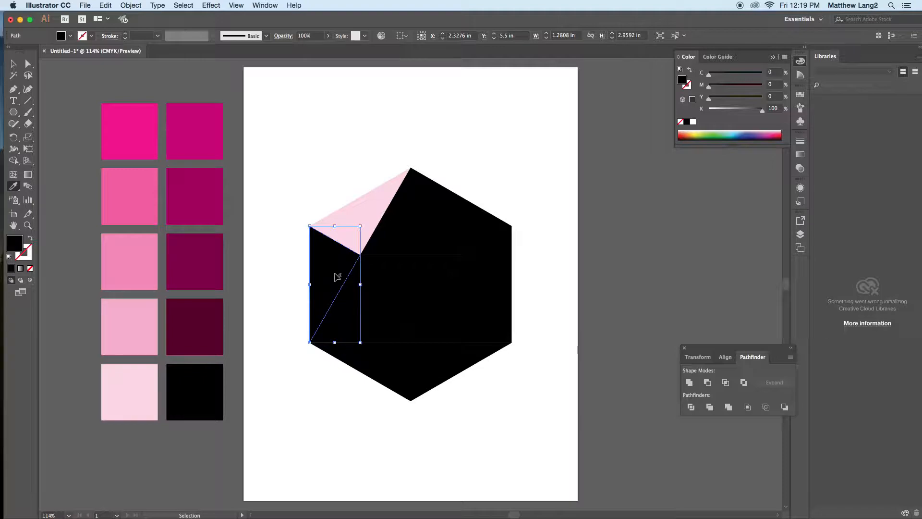
click(144, 323)
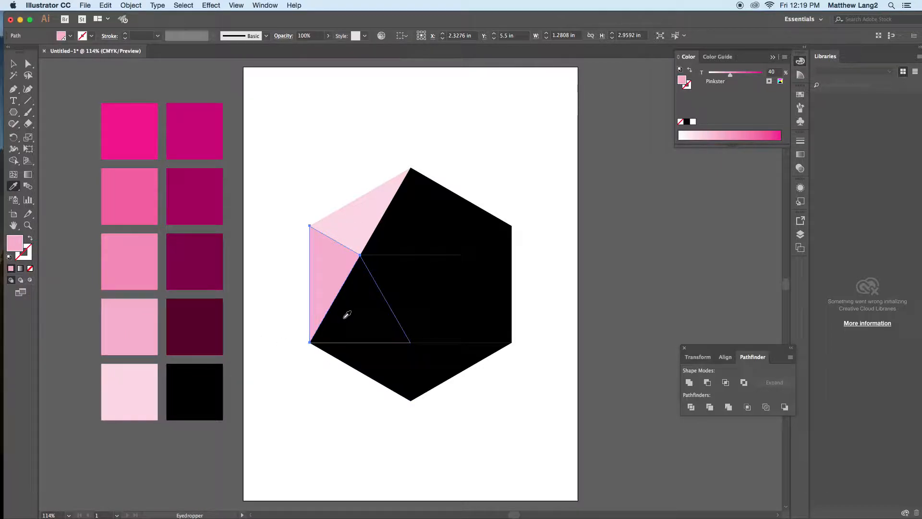
Step: Fill the top middle triangle and the upright triangle left of center with the sampled 60% pink tint
super+click(393, 330)
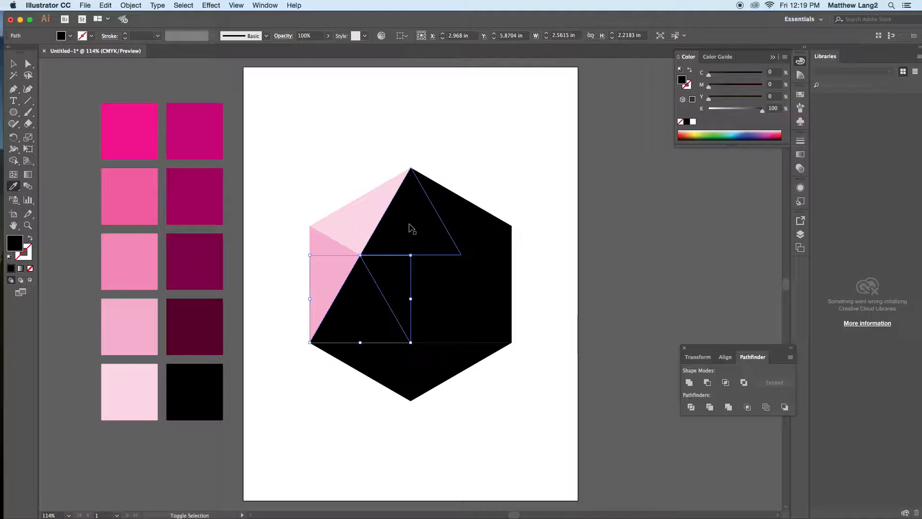
shift+super+click(412, 227)
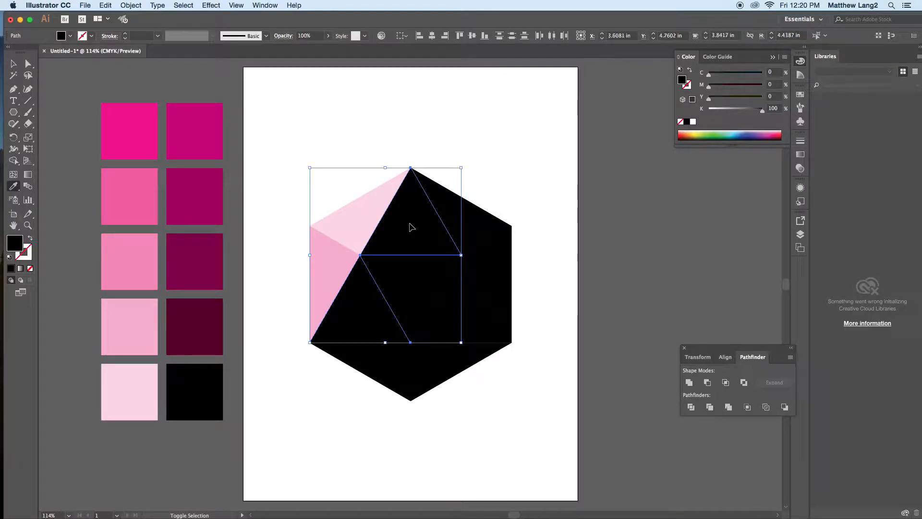
click(157, 250)
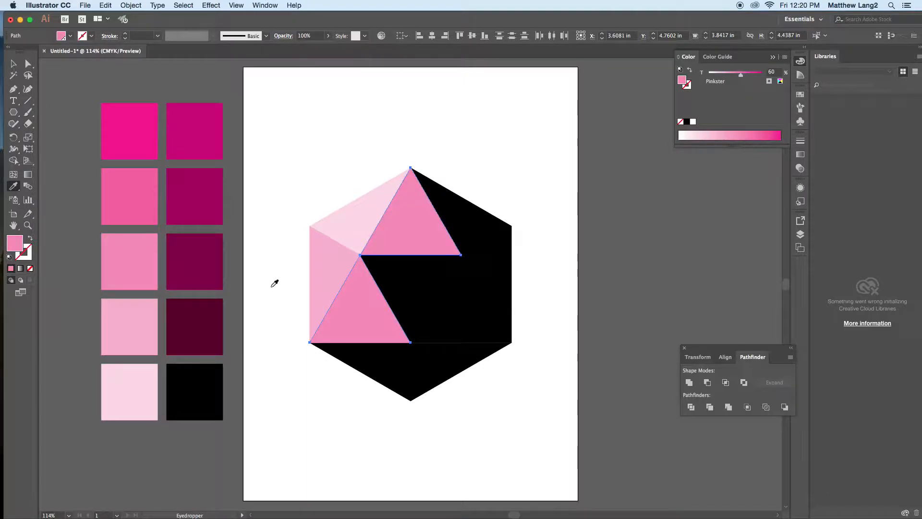
Step: Fill the inverted central triangle and the upper-right triangle with the sampled 80% pink tint
shift+super+click(412, 287)
super+click(412, 287)
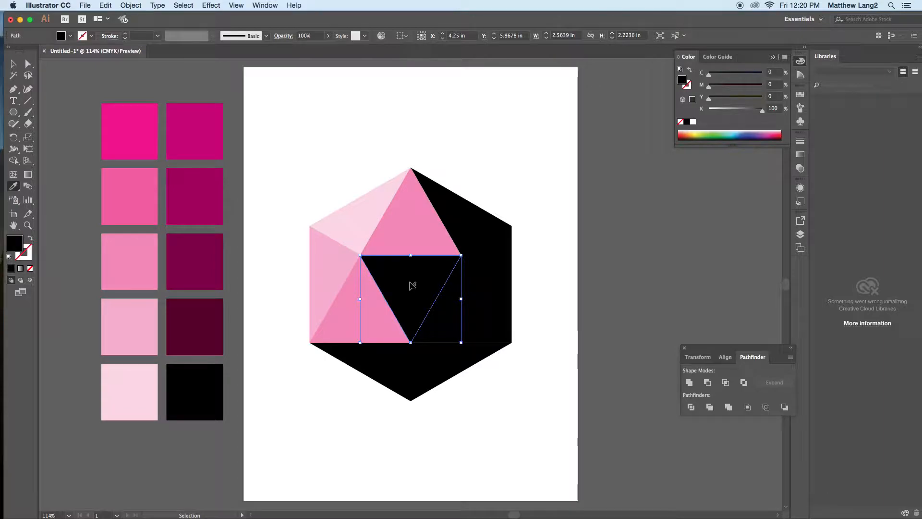
shift+super+click(464, 231)
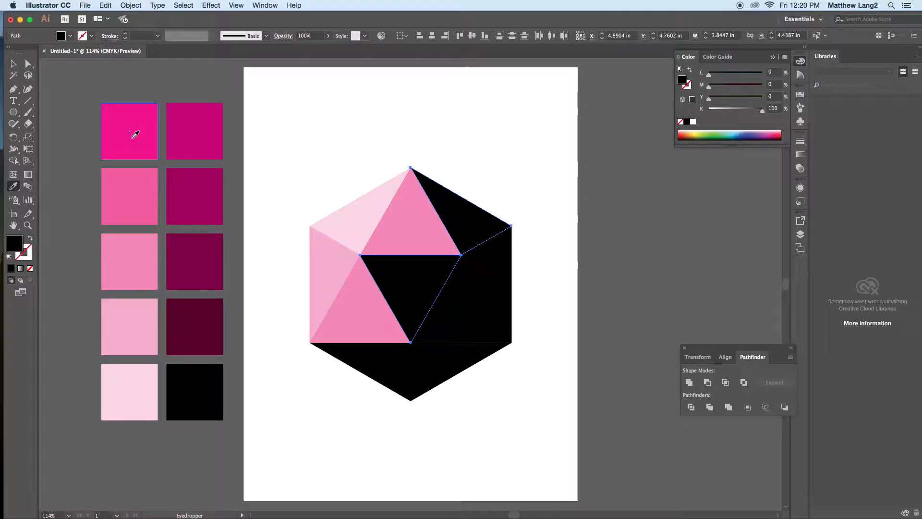
click(128, 193)
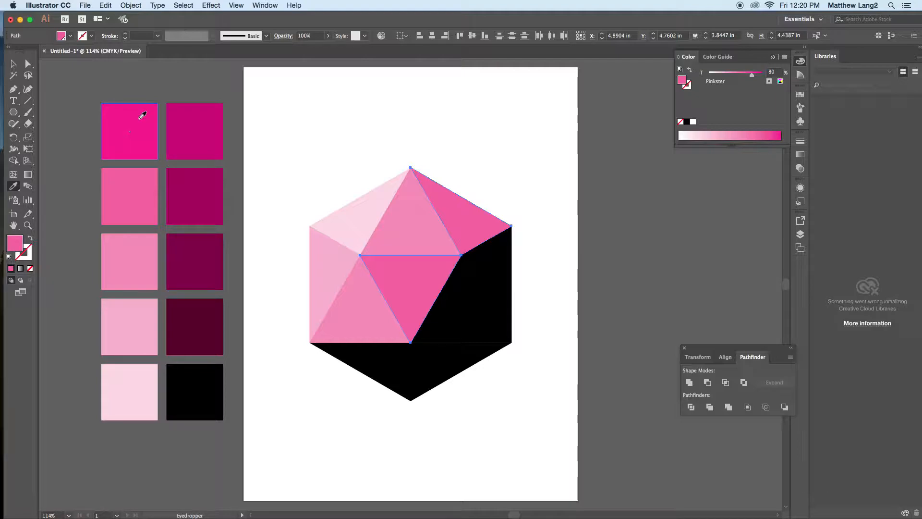
Step: Try full magenta on the inverted central and upper-right triangles, and return them to the 80% tint
click(143, 117)
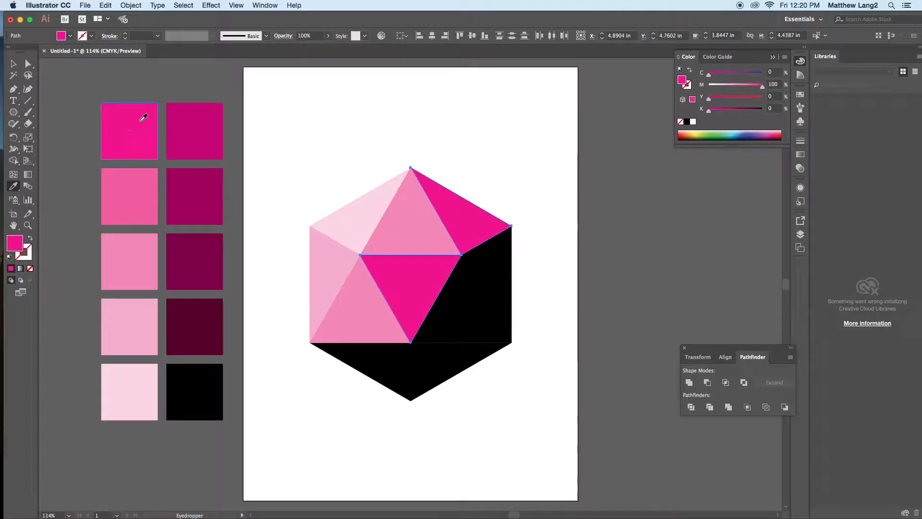
key(v)
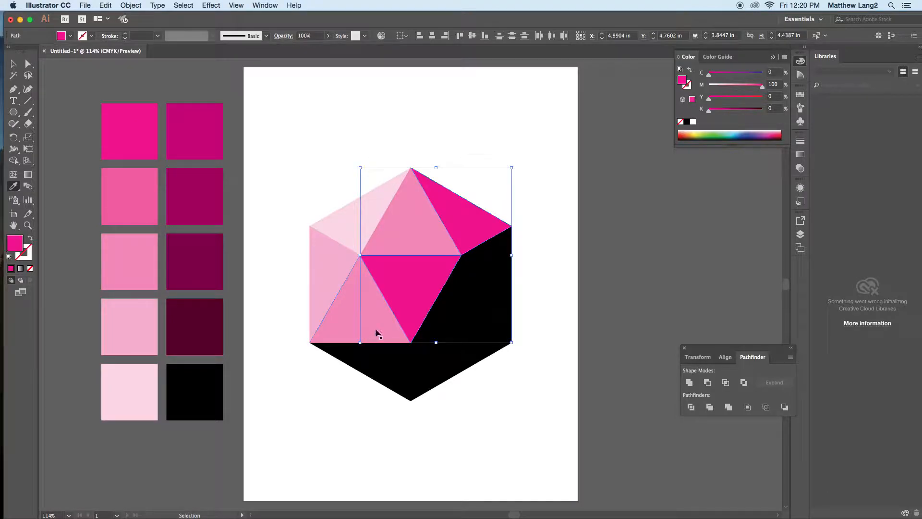
click(381, 320)
shift+click(423, 221)
key(i)
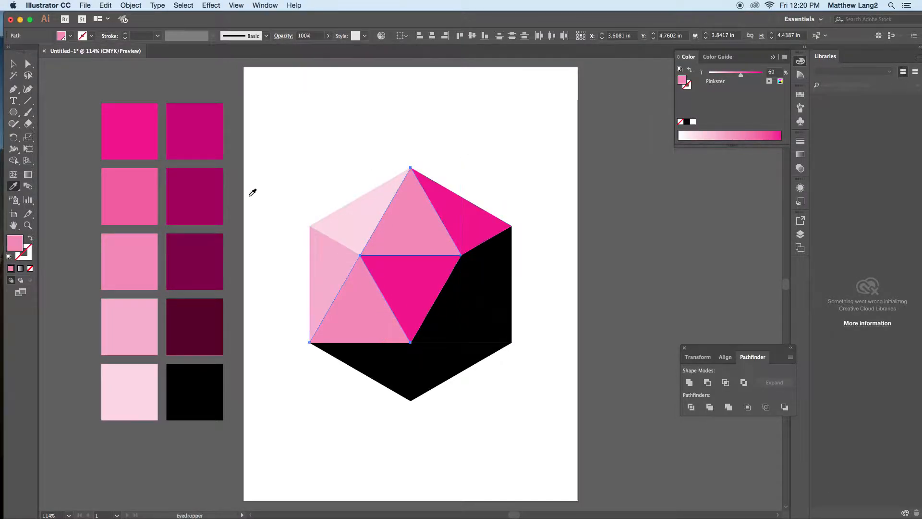
click(157, 197)
shift+super+click(337, 264)
key(i)
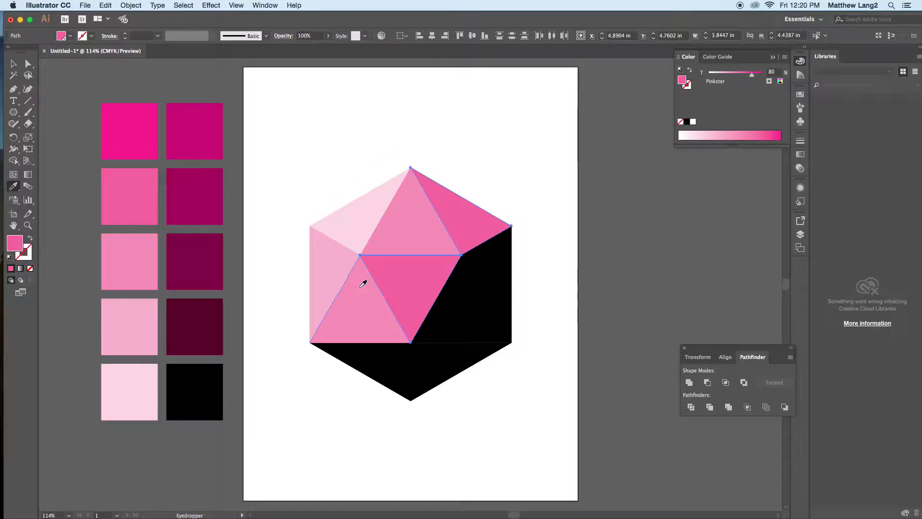
Step: Fill the bottom-left triangle and the upright triangle right of center with the sampled full magenta
key(super)
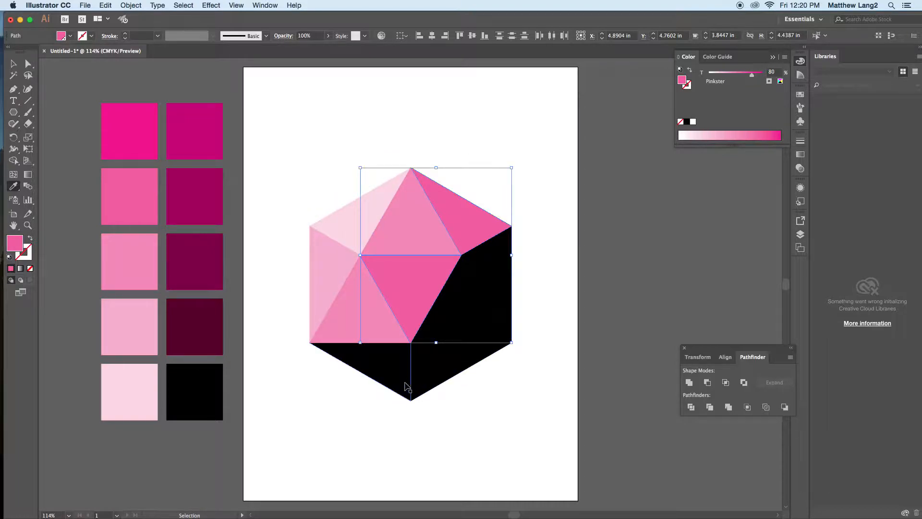
click(401, 377)
shift+click(469, 329)
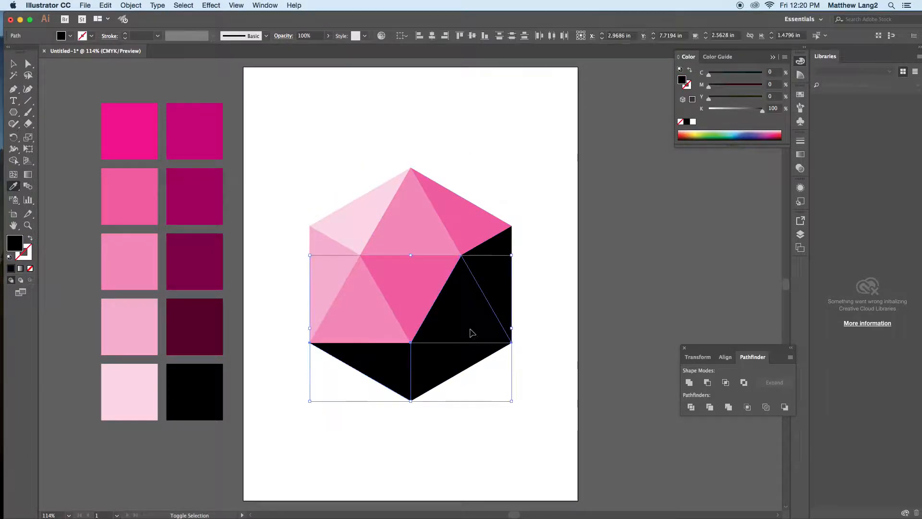
click(147, 125)
Step: Fill the bottom-right and right-edge triangles with the sampled magenta shade containing 20% black
key(super)
super+click(454, 374)
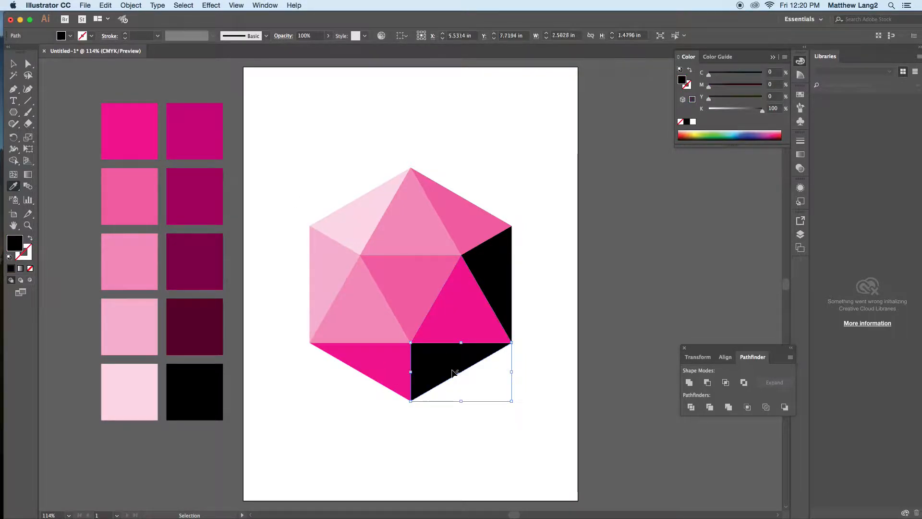
shift+super+click(502, 271)
click(217, 134)
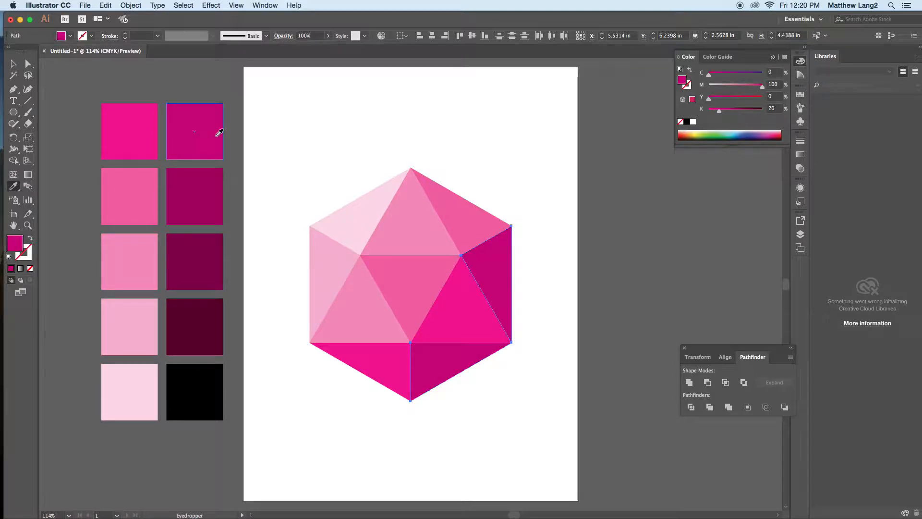
Step: Try the 40% black magenta shade on the bottom-right and right-edge triangles, return them to the 20% shade and deselect
click(214, 193)
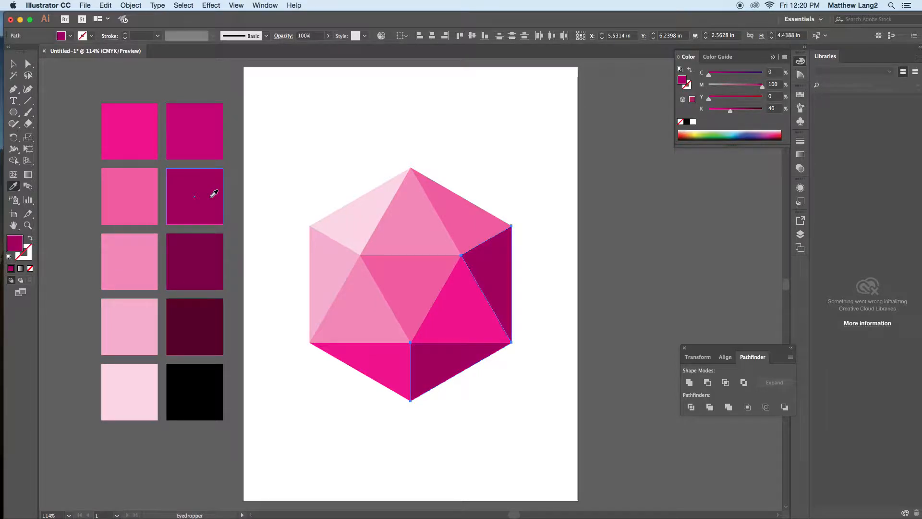
super+click(283, 185)
super+click(509, 270)
shift+super+click(463, 360)
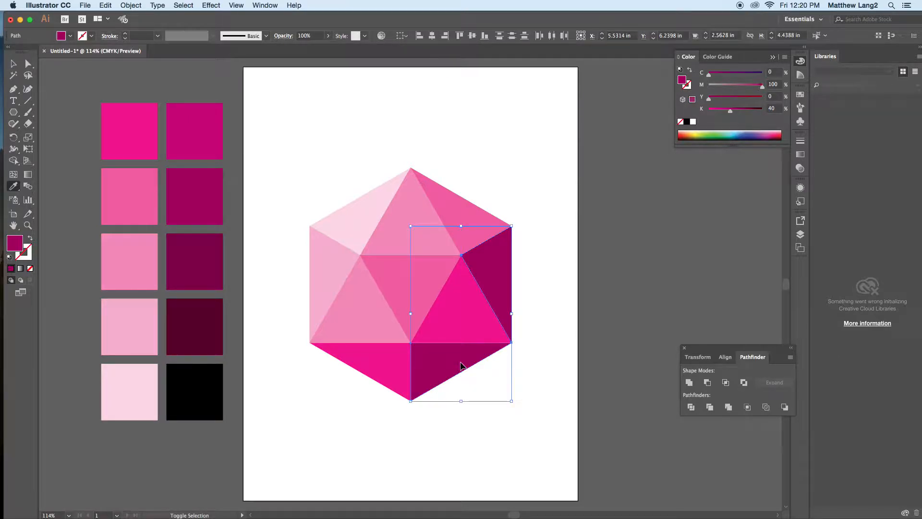
click(219, 122)
super+click(274, 149)
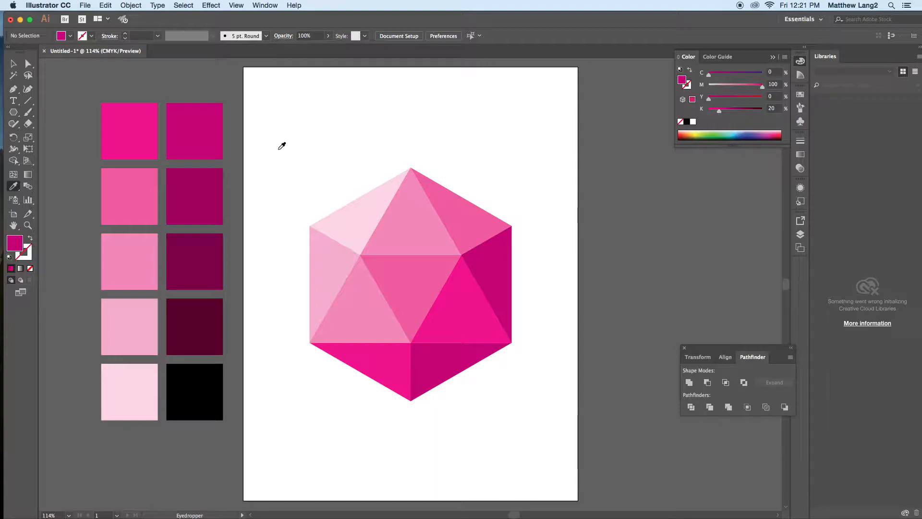
Step: Try pulling the upper-right and right-edge triangles away from the hexagon, then undo both moves and deselect
key(super+1)
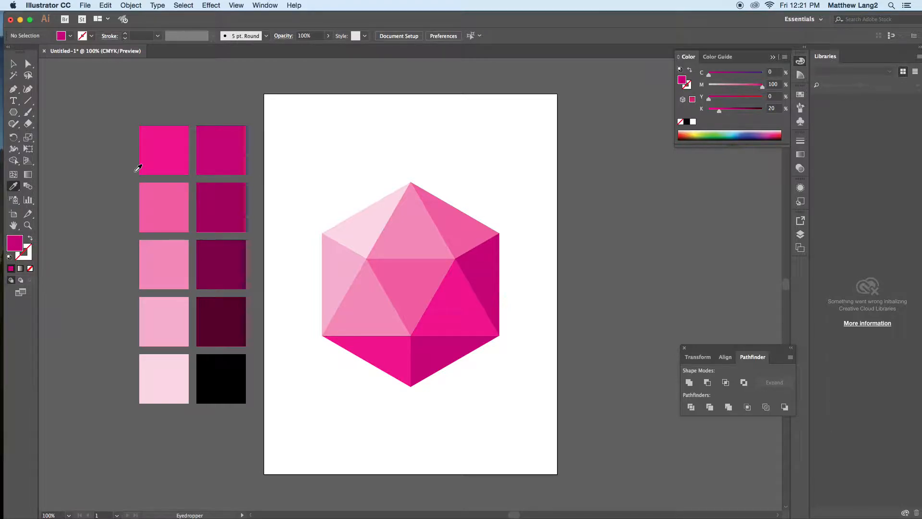
click(13, 64)
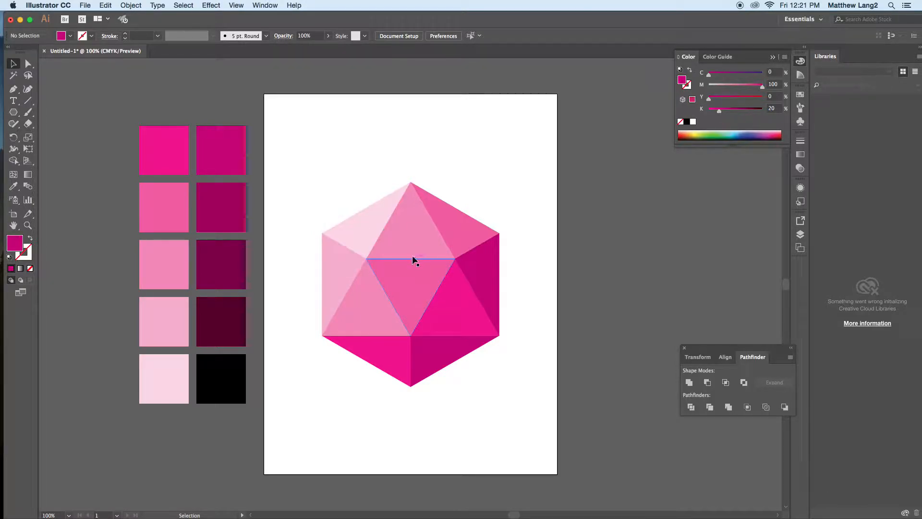
drag(467, 229, 490, 196)
drag(479, 273, 510, 277)
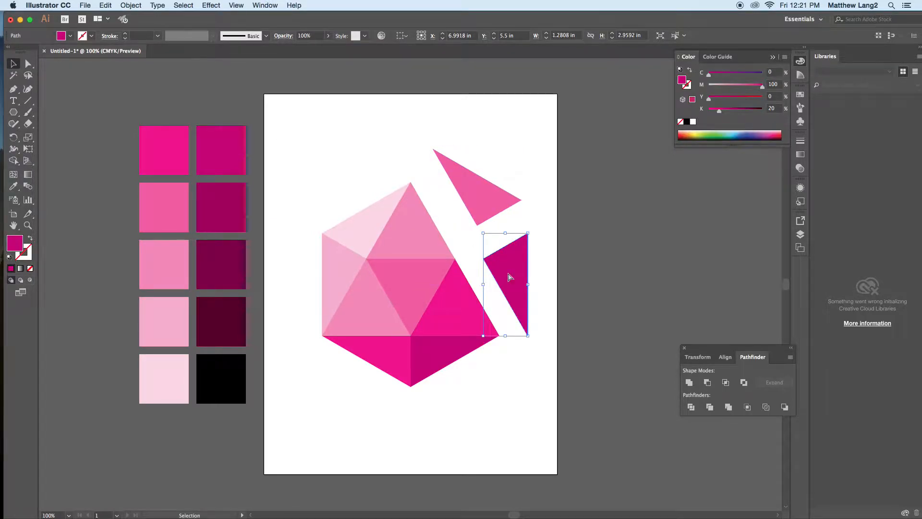
key(super+z)
key(super+z)
click(595, 266)
Step: Try scaling the complete hexagon down from its lower-right corner, undo the scaling and deselect
drag(288, 160, 556, 423)
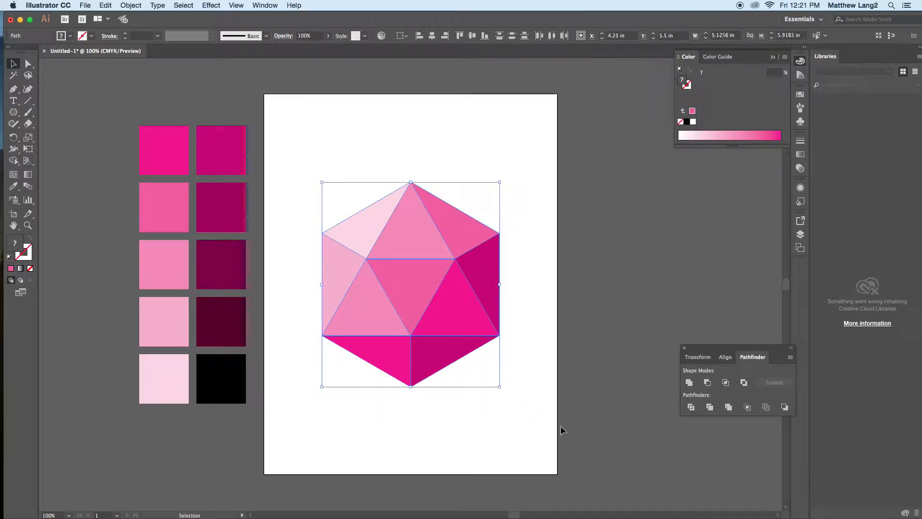
drag(501, 385, 475, 366)
key(super+z)
click(603, 369)
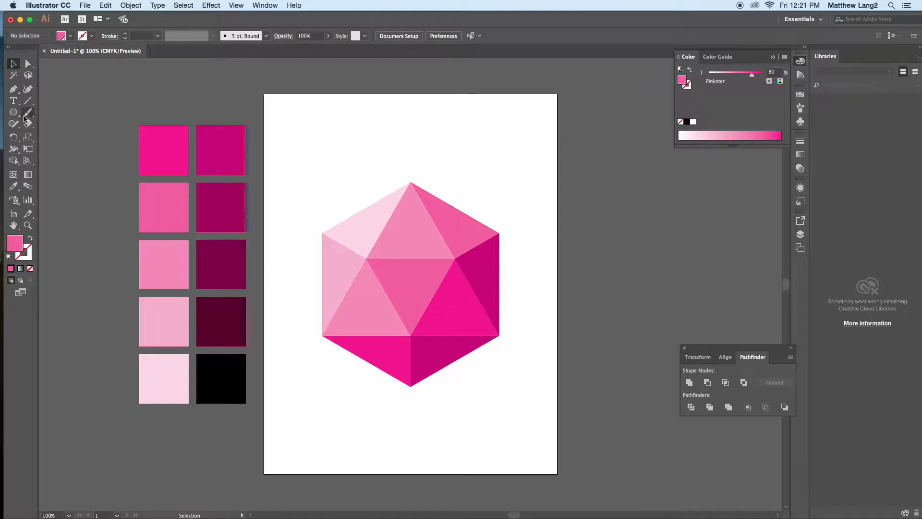
Step: Cover the whole artboard with an 8.5 x 11 in rectangle and fill it with light blue 8BEDF2
drag(14, 112, 45, 113)
mouse_move(264, 94)
mouse_down()
mouse_move(398, 345)
mouse_move(531, 485)
mouse_move(550, 469)
mouse_move(557, 474)
mouse_up()
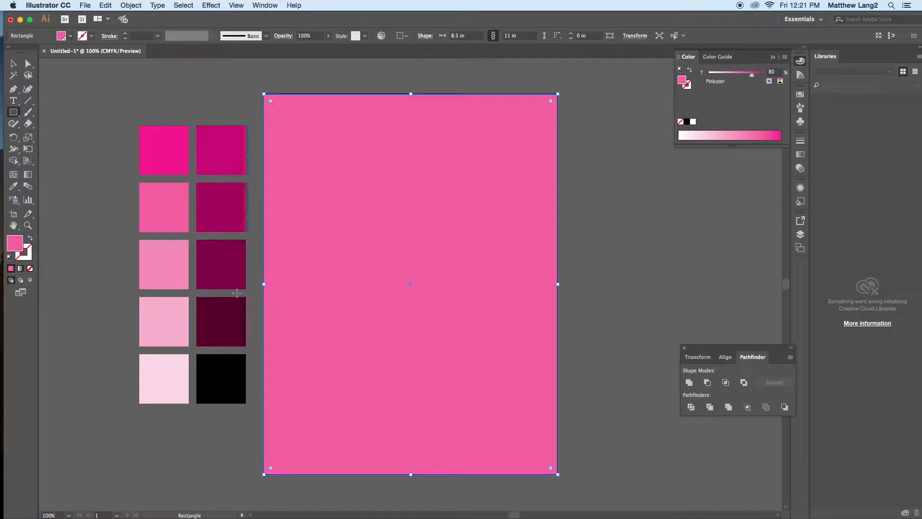
double_click(24, 244)
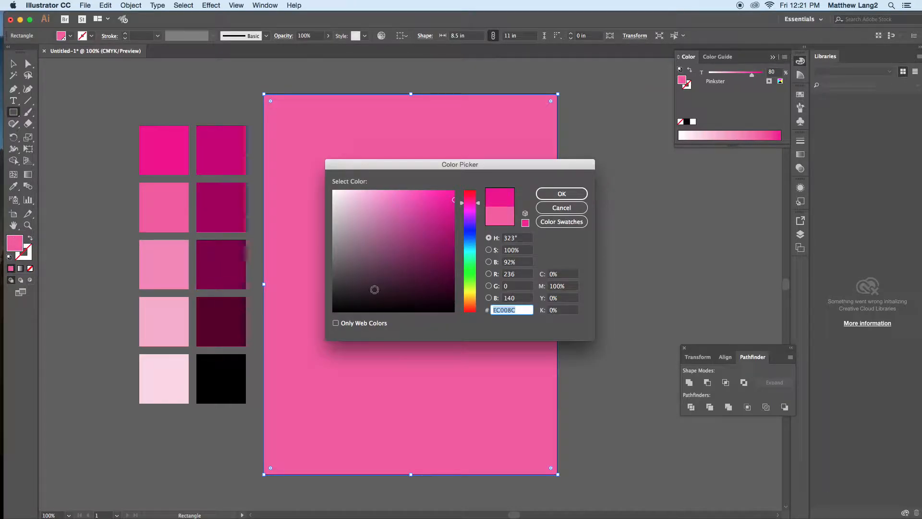
click(473, 250)
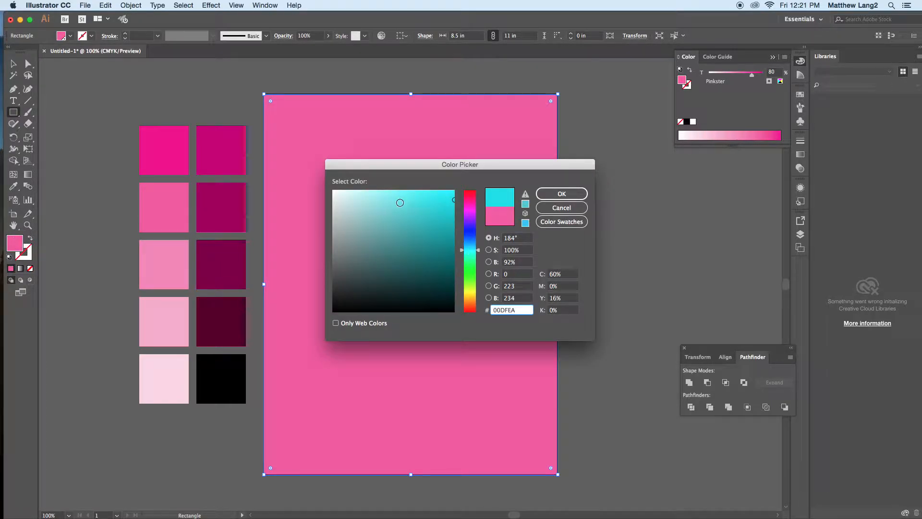
click(378, 193)
click(385, 196)
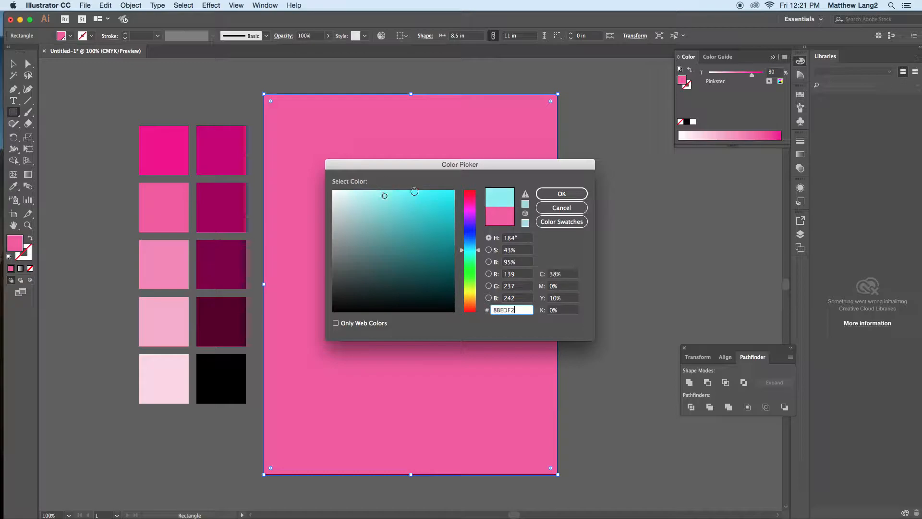
click(562, 194)
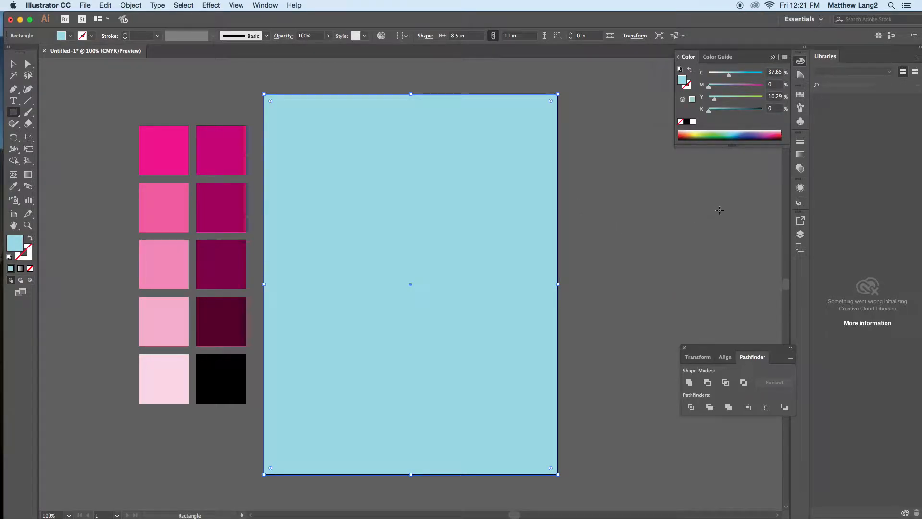
Step: Send the light blue background rectangle behind the hexagon and the color squares, and deselect it
click(132, 5)
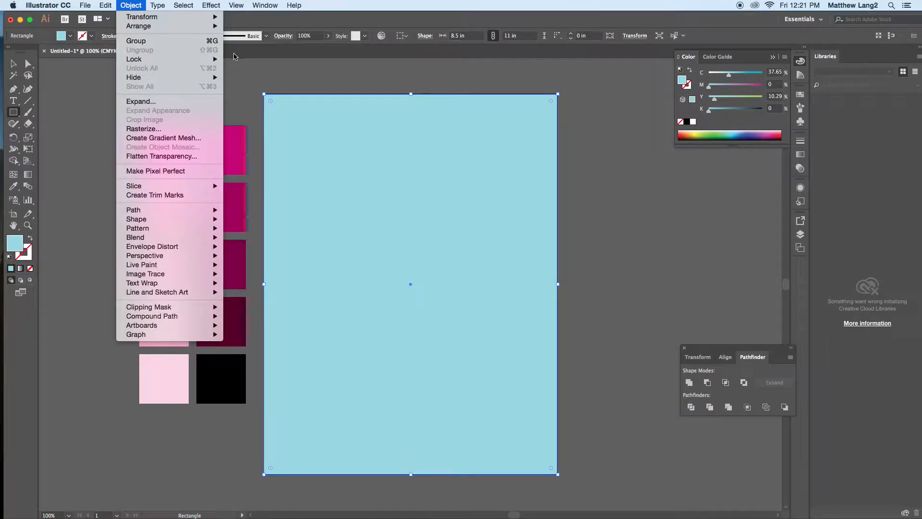
mouse_move(219, 26)
click(240, 56)
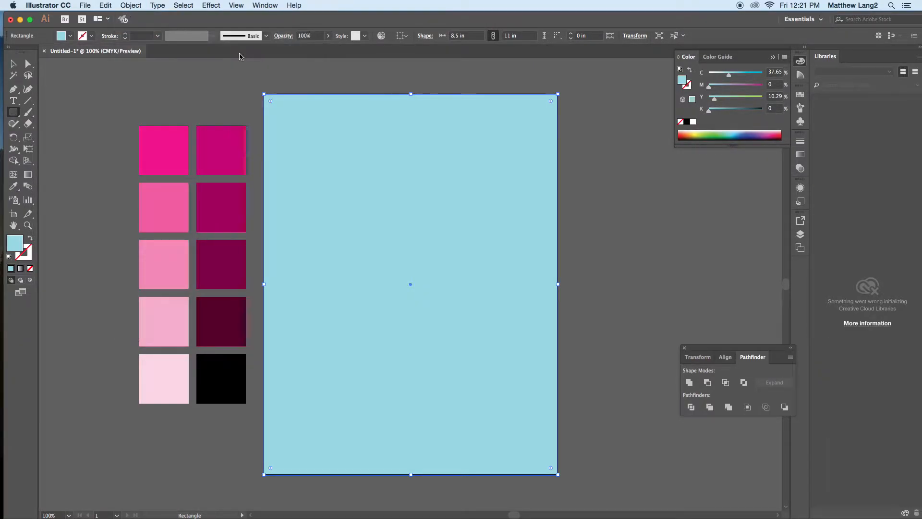
click(14, 63)
click(98, 86)
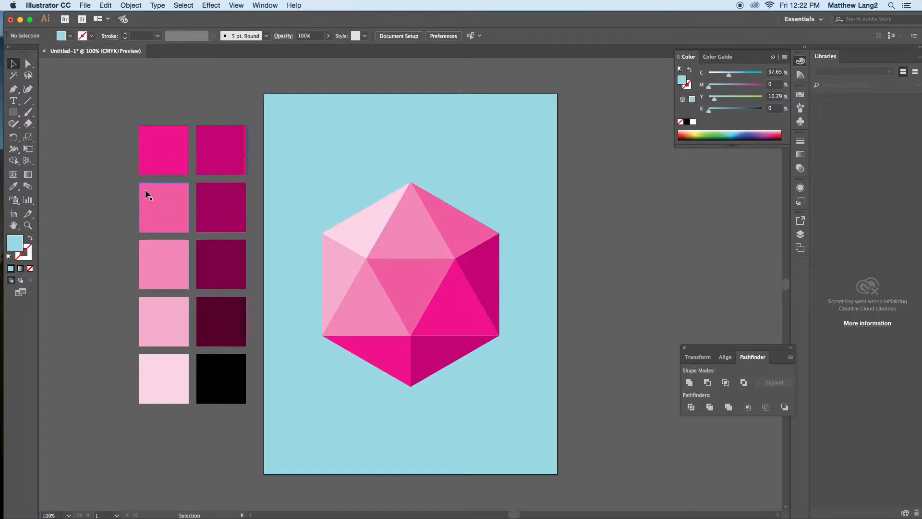
Step: Draw a circle about 6.17 in across from the hexagon's center and fill it with white
drag(20, 113, 43, 136)
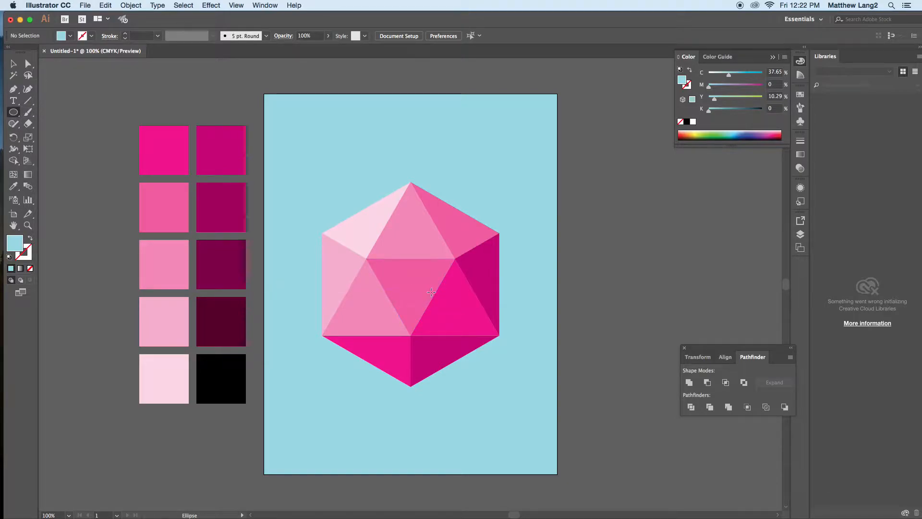
click(411, 288)
drag(411, 288, 447, 181)
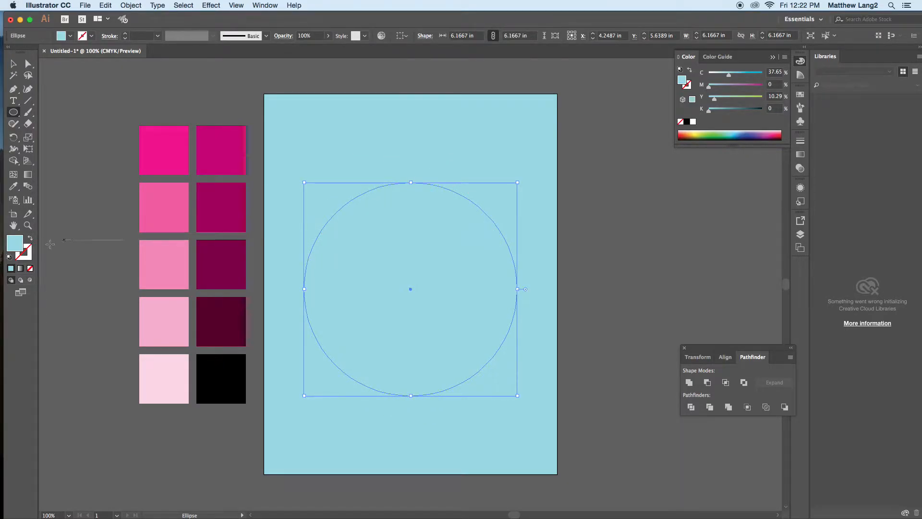
click(694, 121)
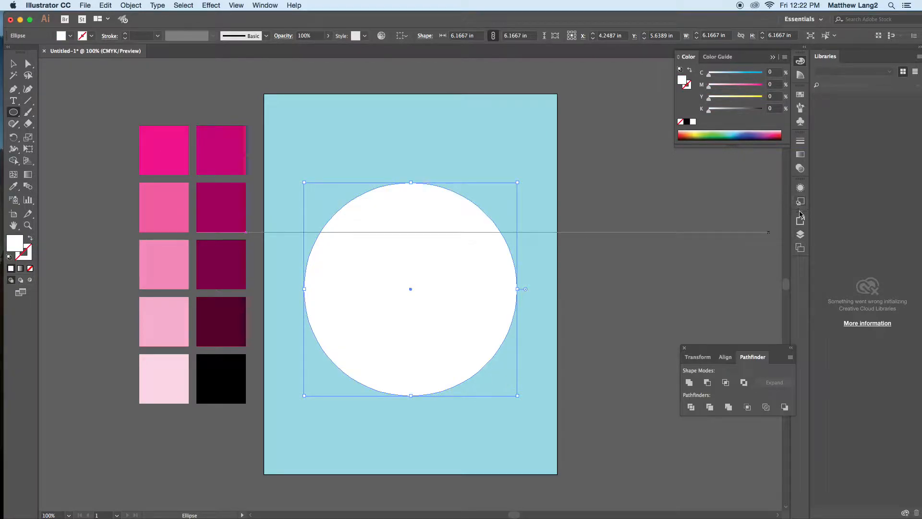
Step: Move the white circle in the layer order to directly above the blue background, nudge it up to Y 5.5694 in and deselect
click(800, 234)
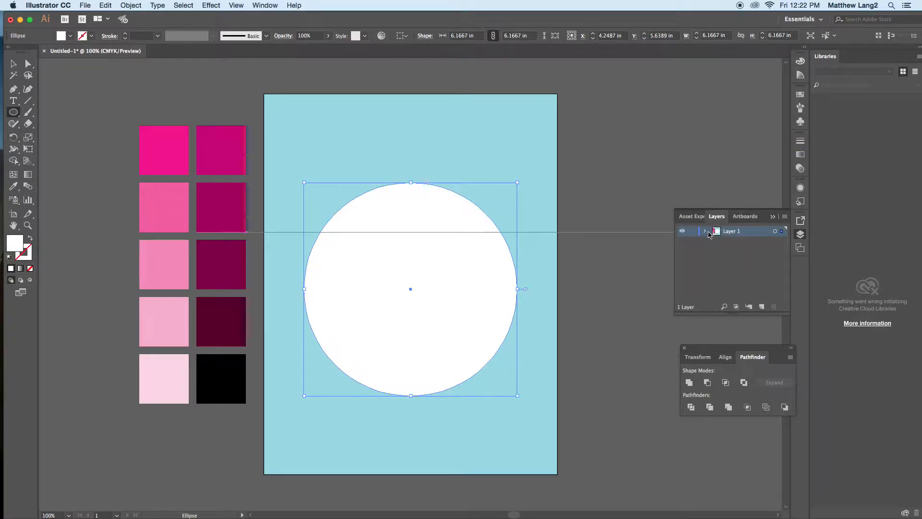
click(706, 232)
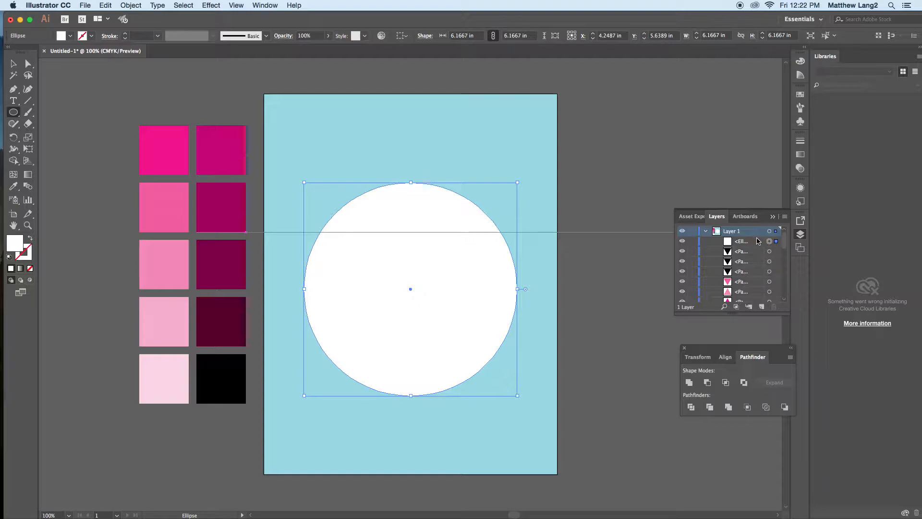
drag(758, 243, 753, 295)
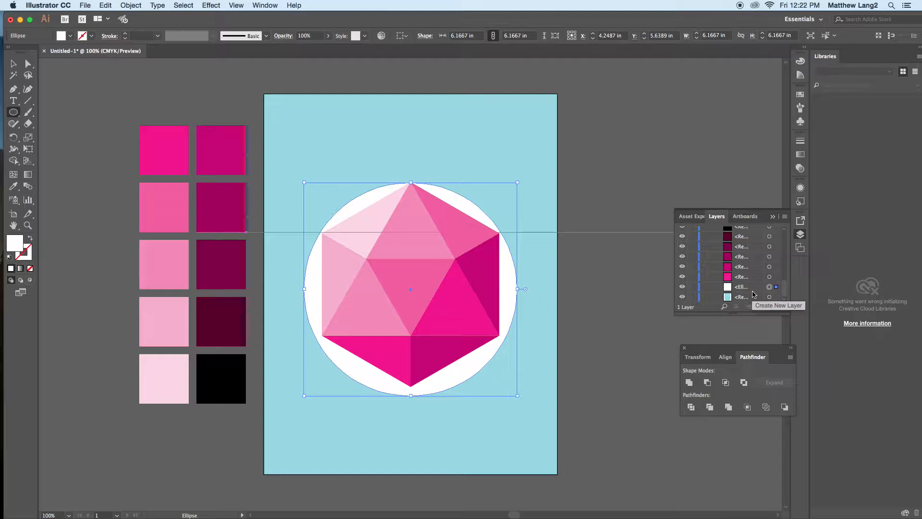
key(Up)
key(Up)
key(Up)
key(Up)
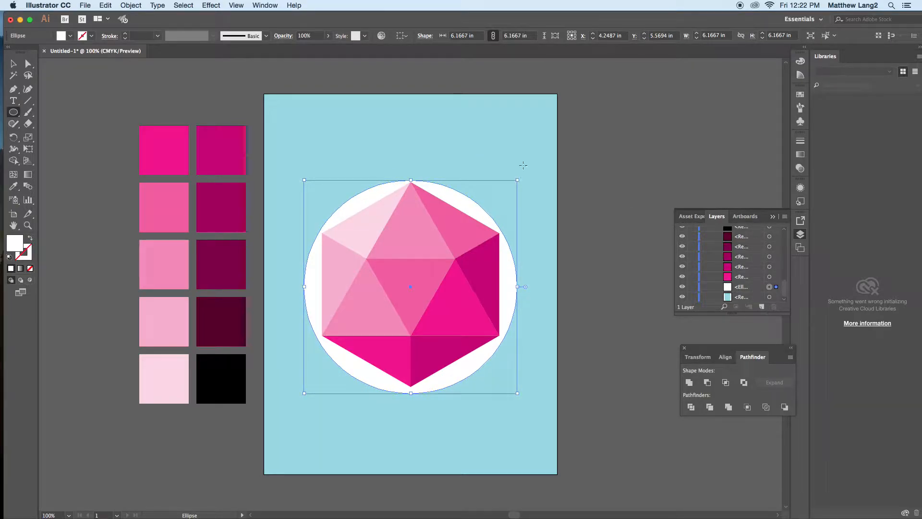
click(13, 63)
click(59, 73)
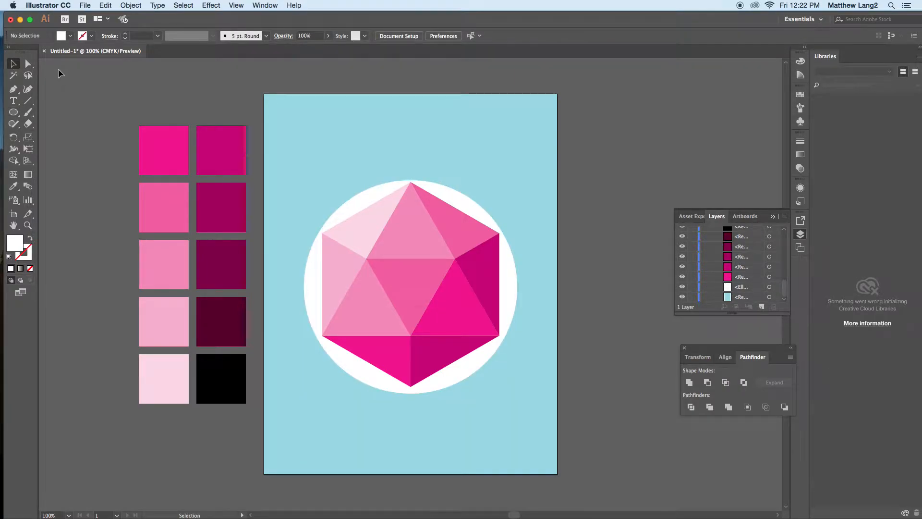
Step: Apply a Gaussian Blur with a radius of 86 pixels to the white circle, with the preview on, and deselect
click(472, 207)
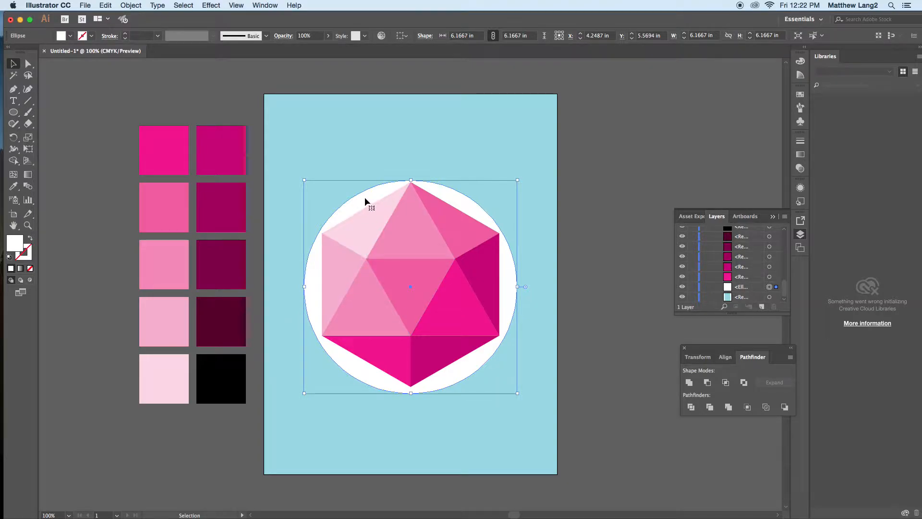
click(211, 6)
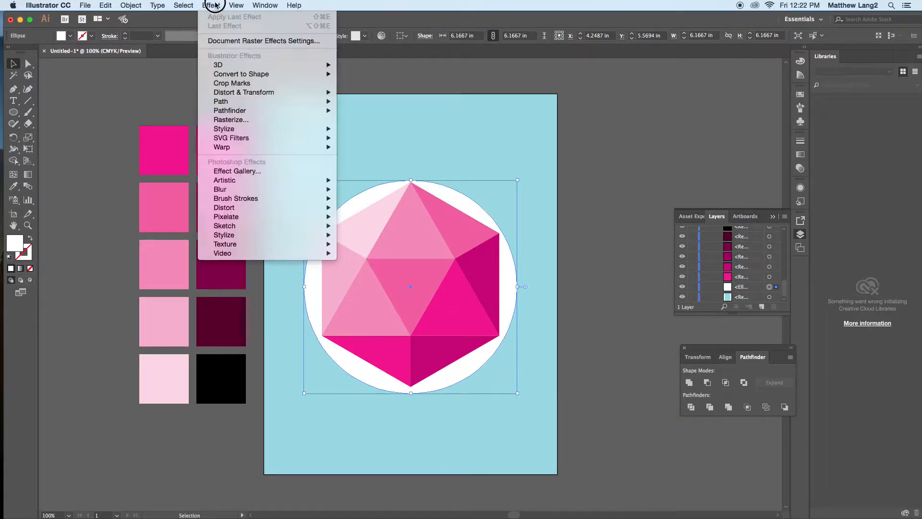
mouse_move(224, 203)
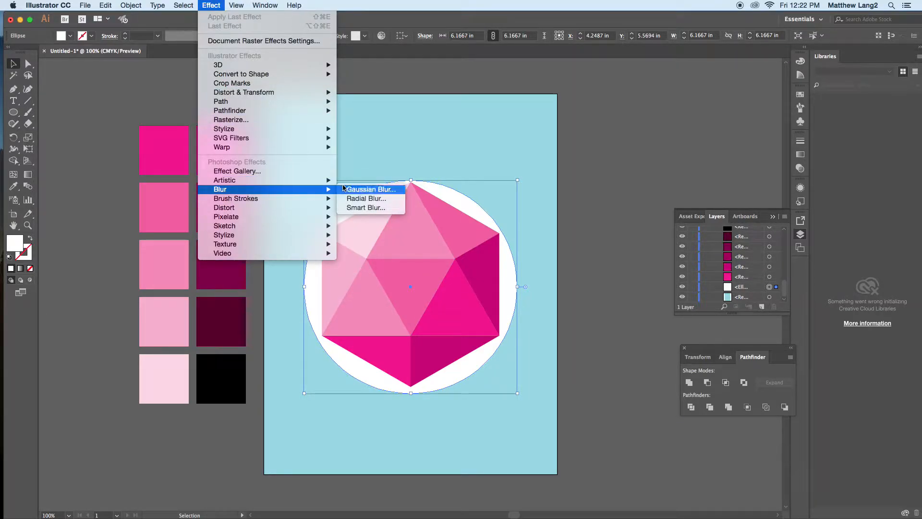
click(362, 190)
drag(425, 235, 647, 78)
click(625, 121)
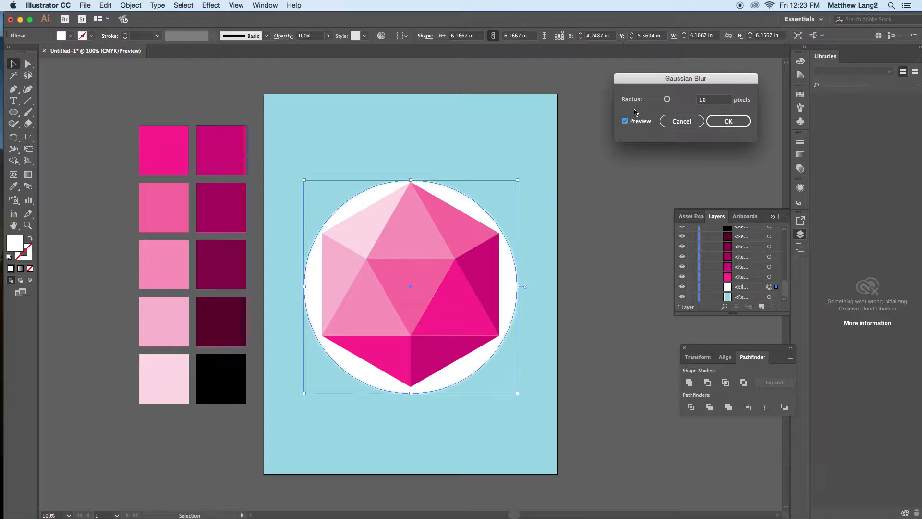
drag(667, 99, 683, 102)
click(682, 102)
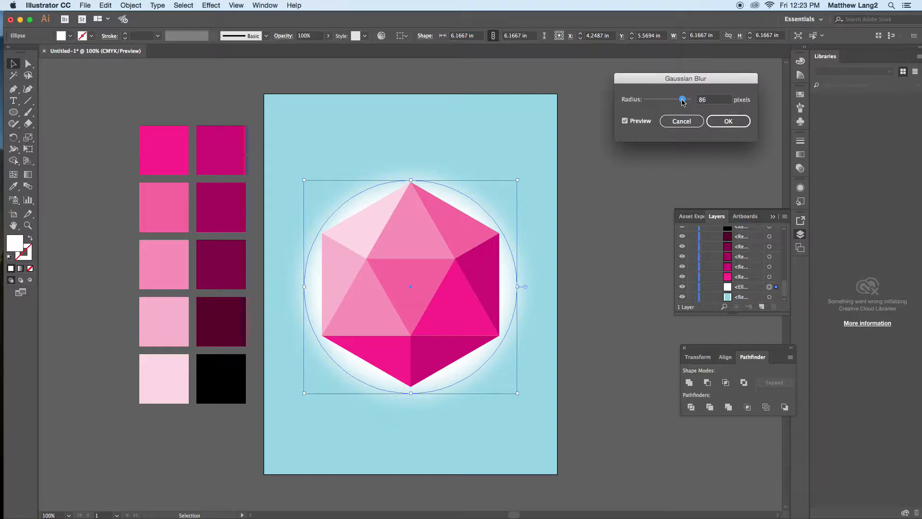
click(739, 127)
click(722, 123)
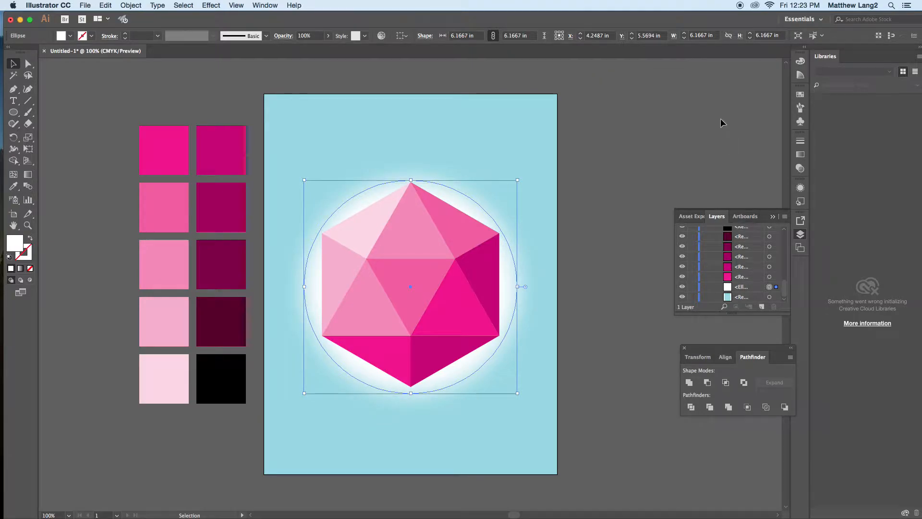
click(647, 145)
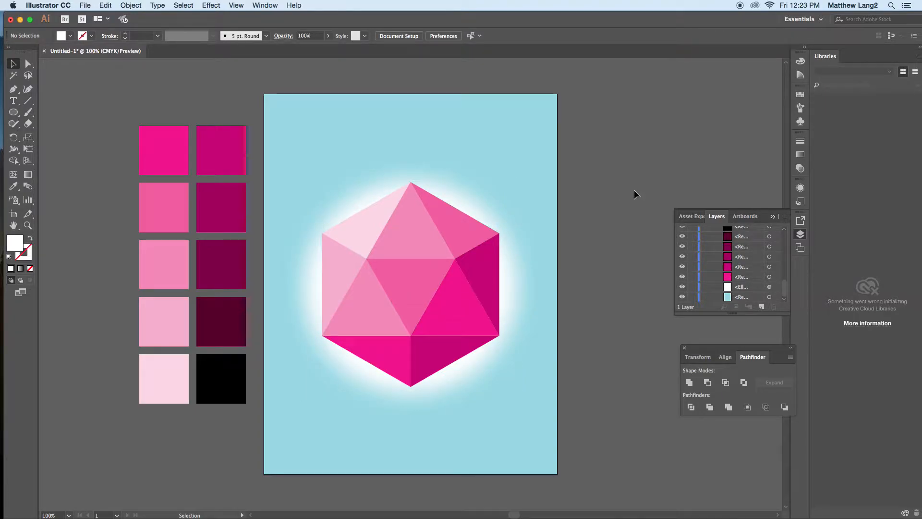
Step: Reduce the opacity of the blurred white circle to 45% and deselect it
click(478, 206)
click(578, 200)
click(478, 204)
click(328, 35)
drag(331, 48, 312, 49)
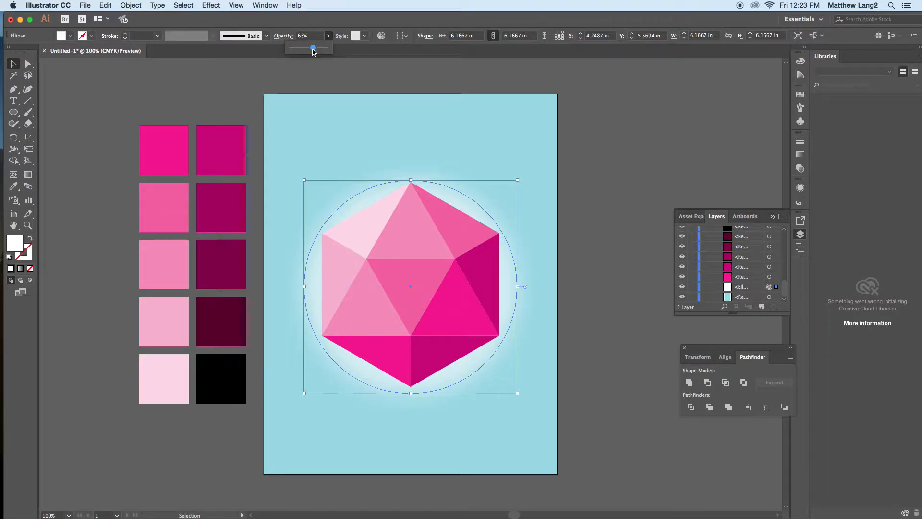
drag(314, 48, 310, 51)
drag(310, 49, 308, 50)
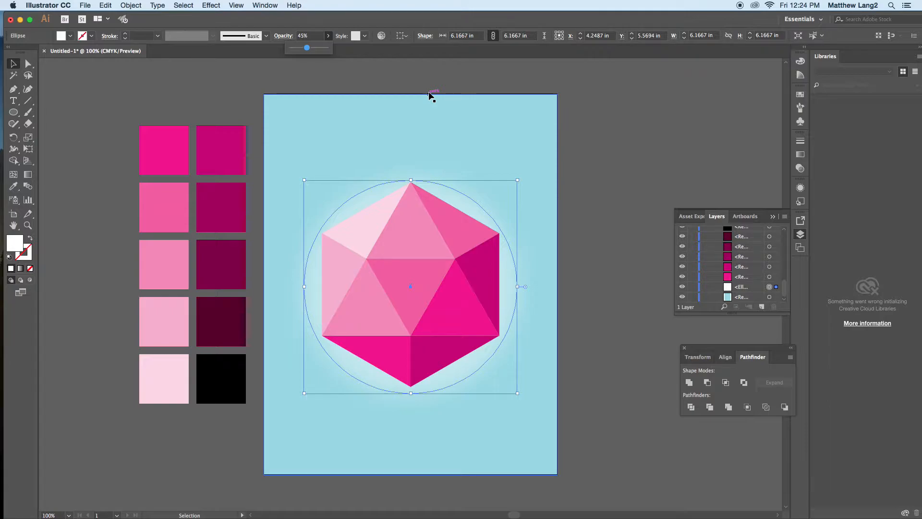
click(570, 139)
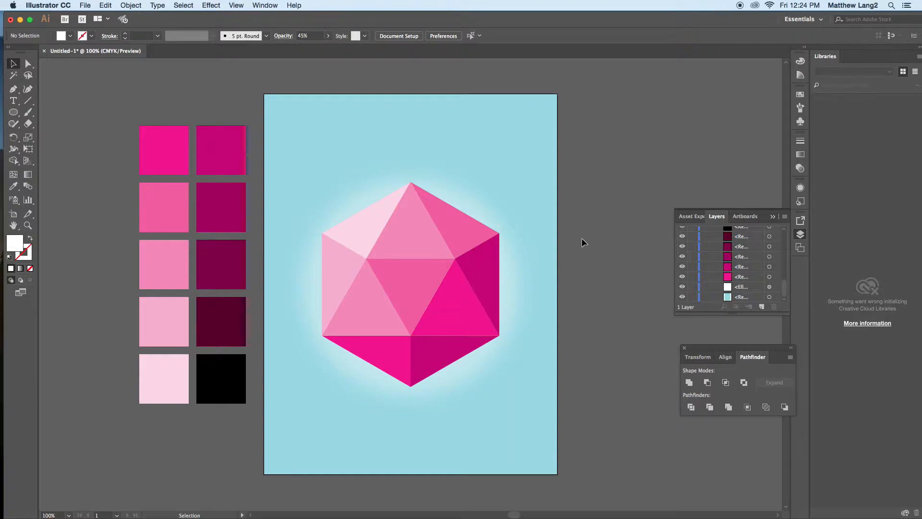
Step: Add a second artboard beside the first at the same height and leave artboard editing
click(773, 217)
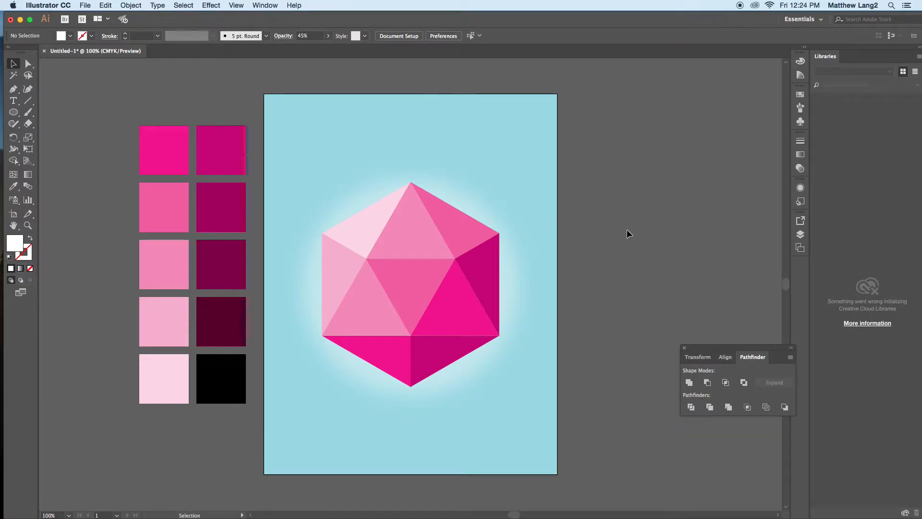
drag(655, 241, 464, 237)
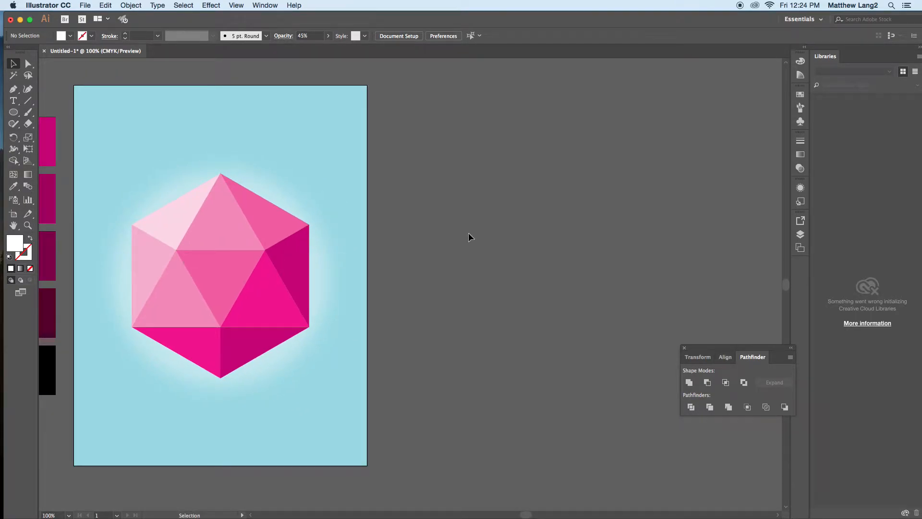
click(13, 215)
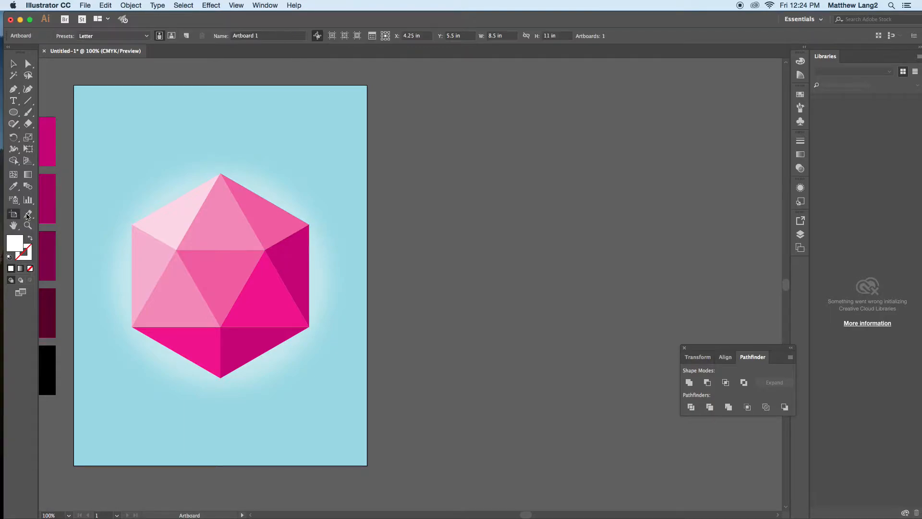
drag(392, 88, 672, 467)
click(13, 63)
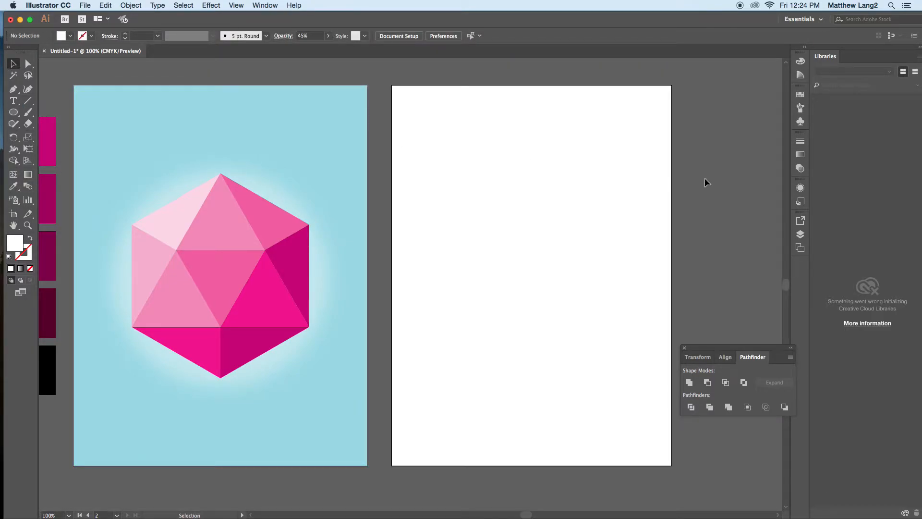
Step: Draw a square about 5.32 in wide on the second artboard, shift it slightly up and left, and fill it dark red
drag(17, 115, 120, 114)
drag(454, 179, 638, 362)
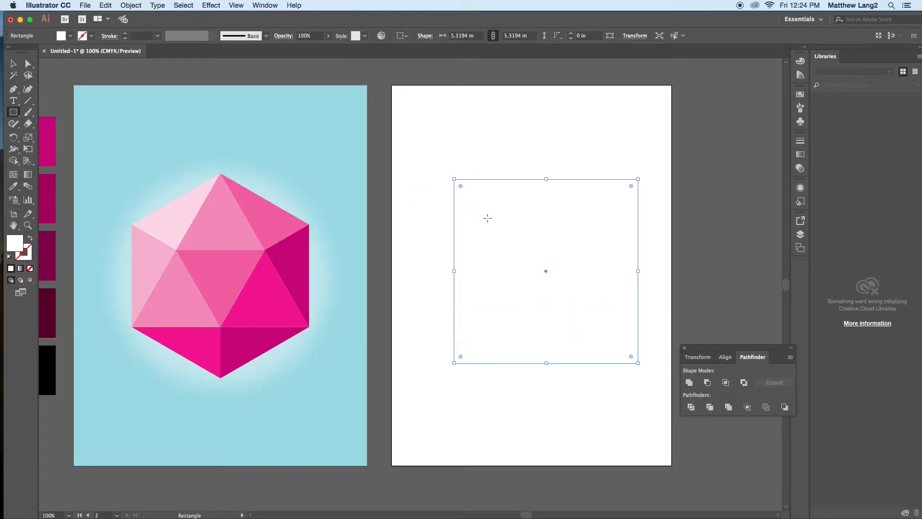
key(v)
drag(504, 233, 496, 225)
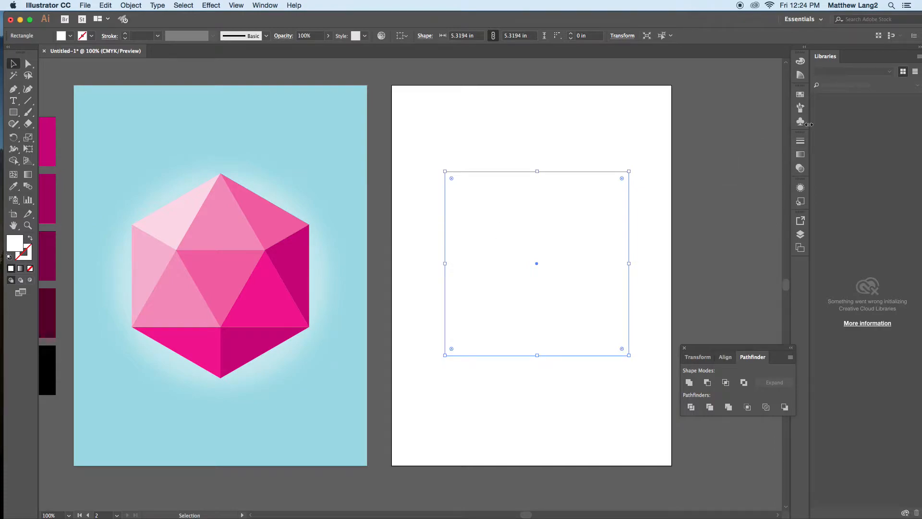
click(801, 94)
click(756, 120)
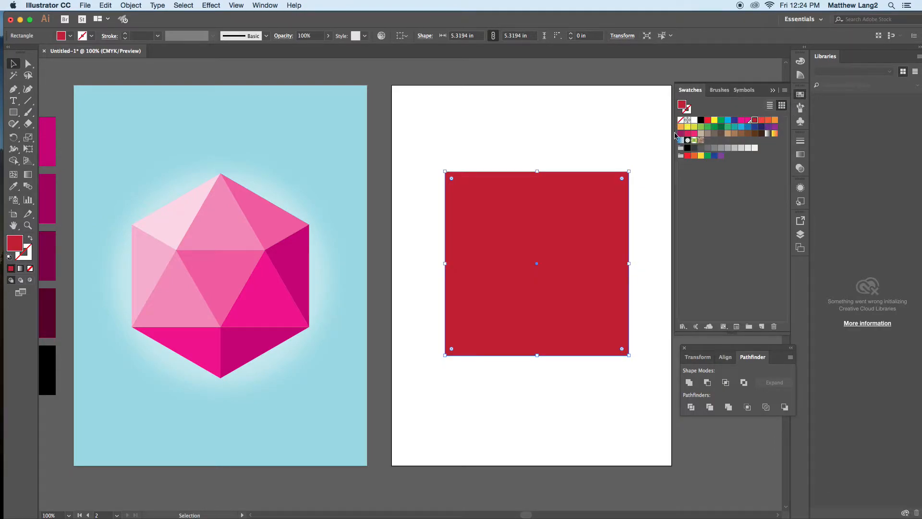
click(129, 73)
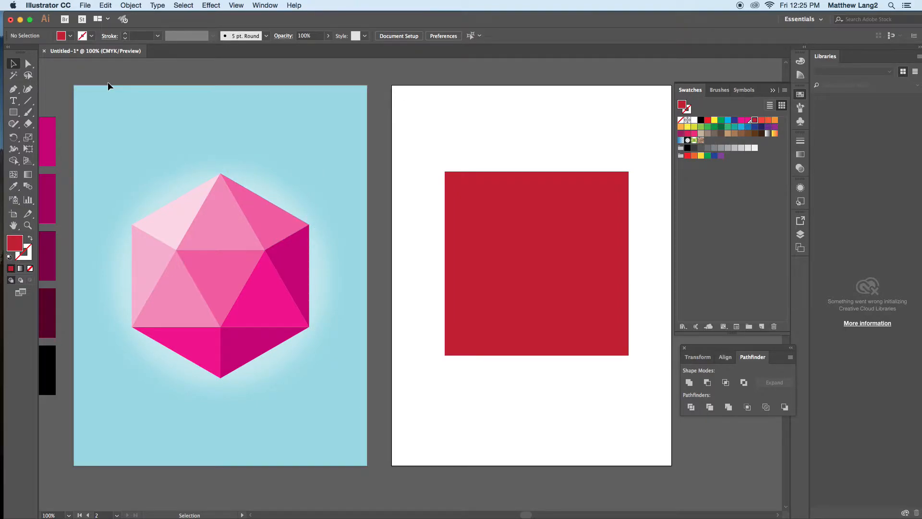
Step: Draw eight straight, unstroked line segments at varied angles across the corners, height and width of the red square
click(28, 100)
drag(503, 155, 414, 240)
drag(562, 112, 655, 299)
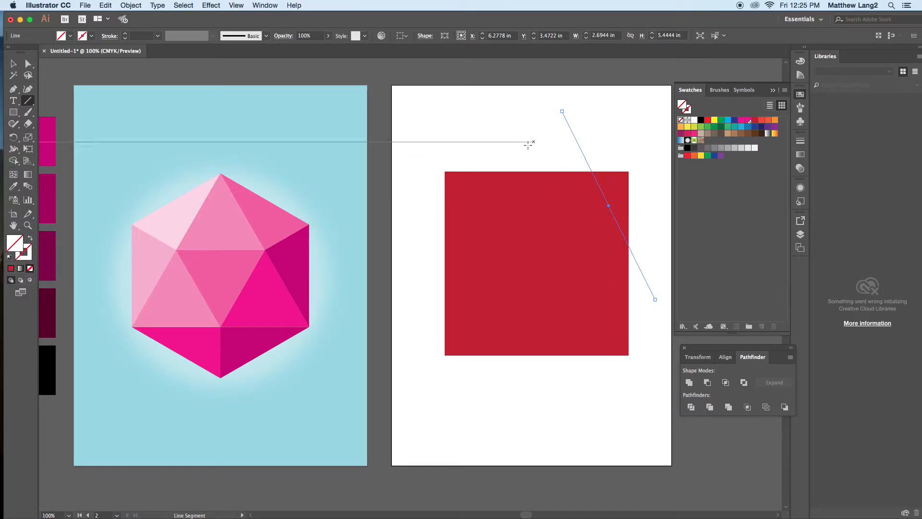
drag(525, 138, 547, 451)
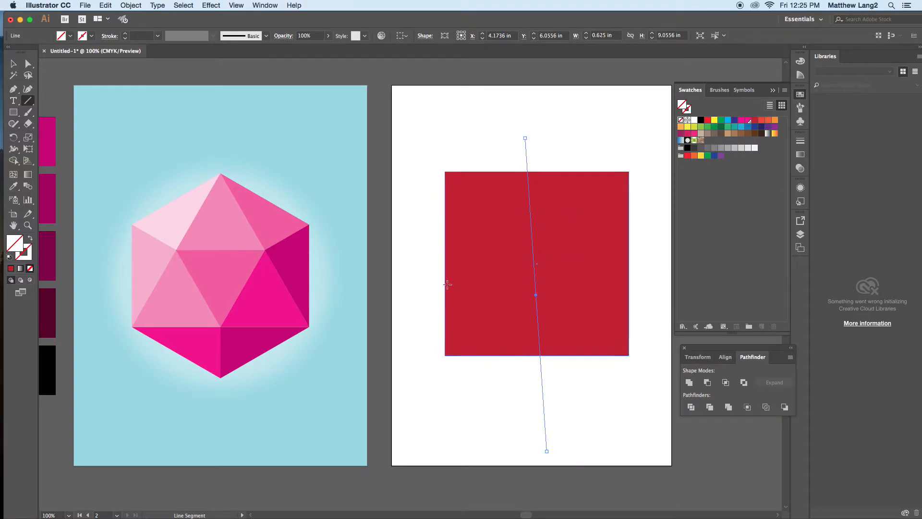
drag(418, 280, 654, 231)
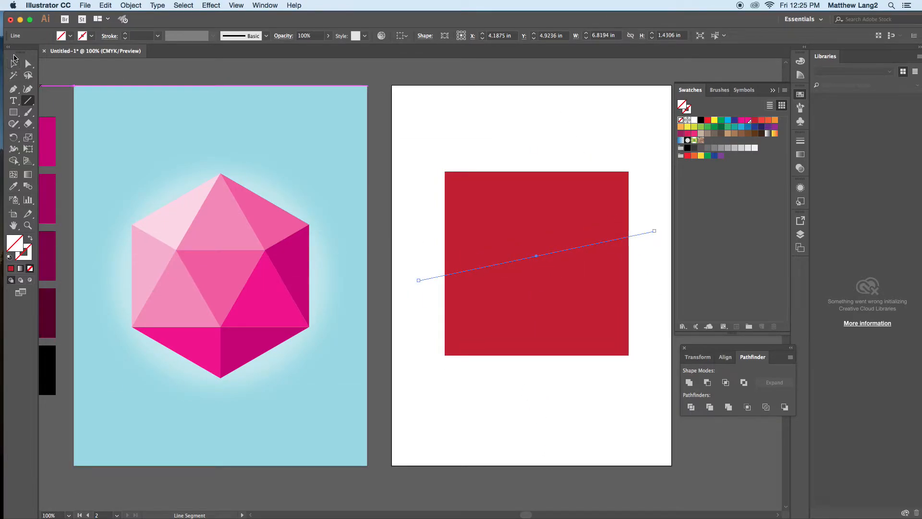
drag(508, 162, 410, 251)
drag(546, 146, 537, 481)
drag(430, 233, 631, 250)
drag(525, 138, 501, 500)
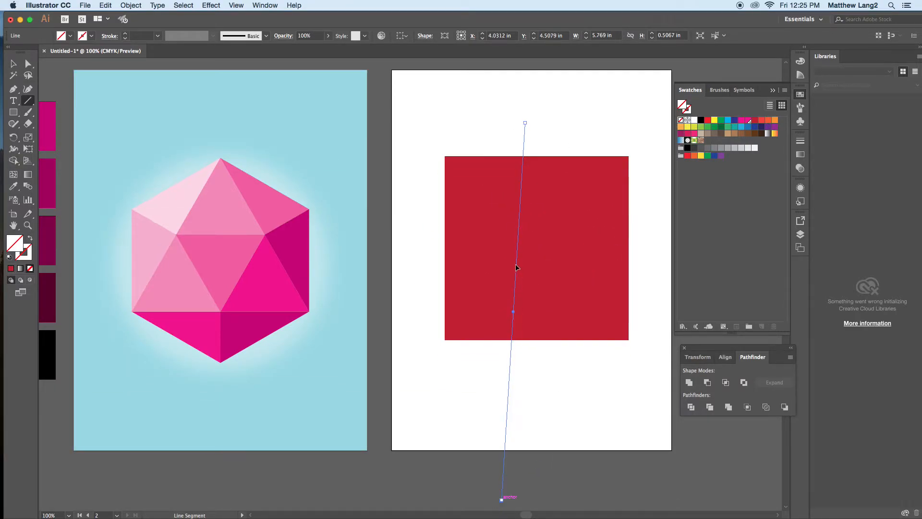
Step: Select the square with its lines and split off the corner triangle, diagonal strip and other left-hand regions using Shape Builder
key(v)
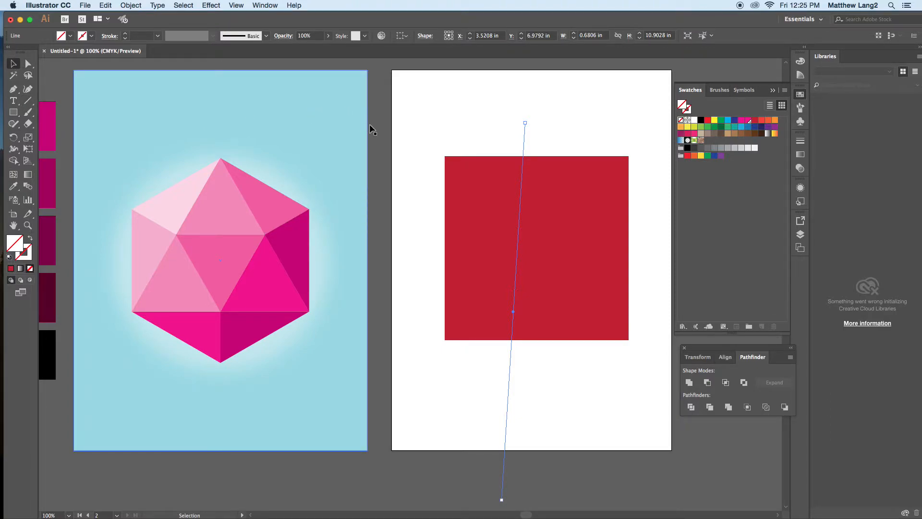
drag(424, 108, 655, 363)
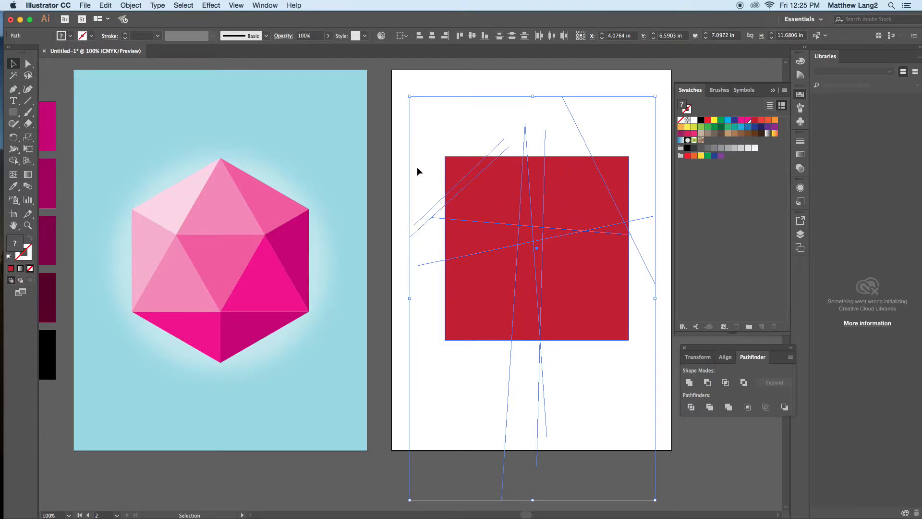
click(13, 164)
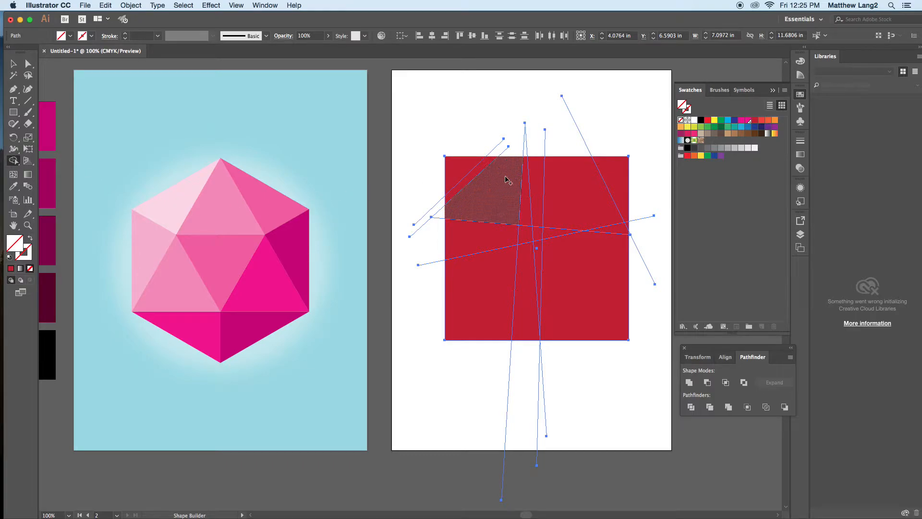
click(457, 163)
click(479, 171)
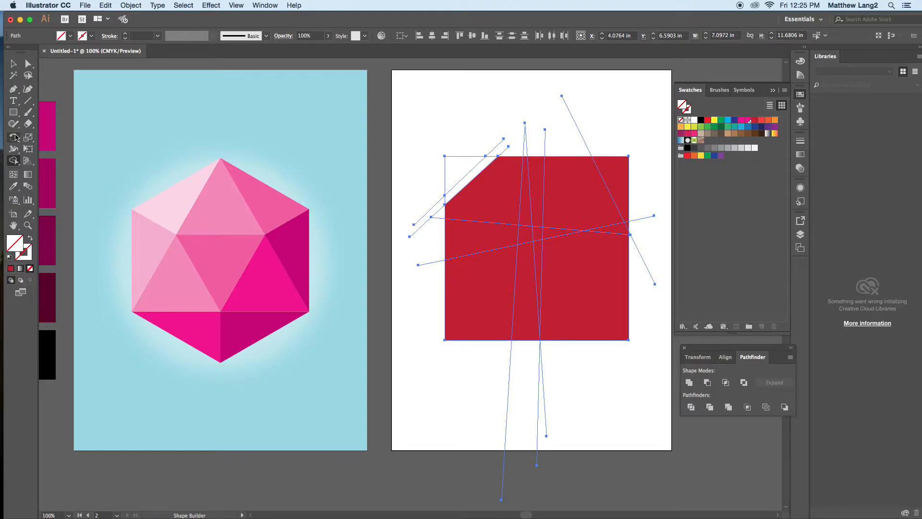
click(502, 177)
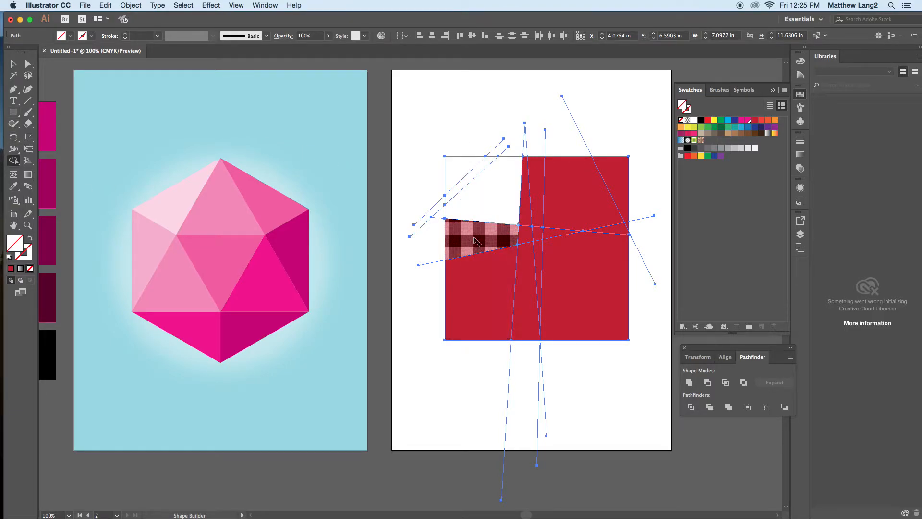
click(474, 242)
click(481, 299)
click(520, 309)
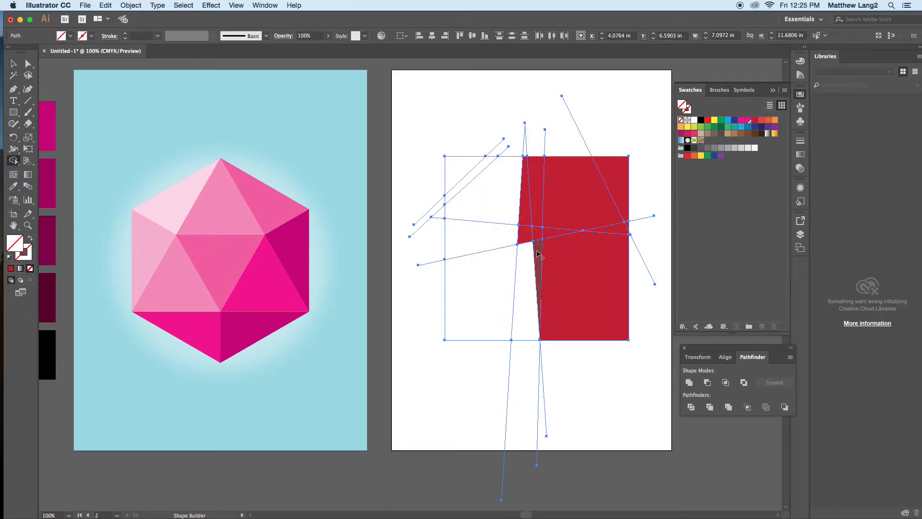
Step: Split off the remaining central and right-hand regions of the square with Shape Builder and deselect everything
click(534, 234)
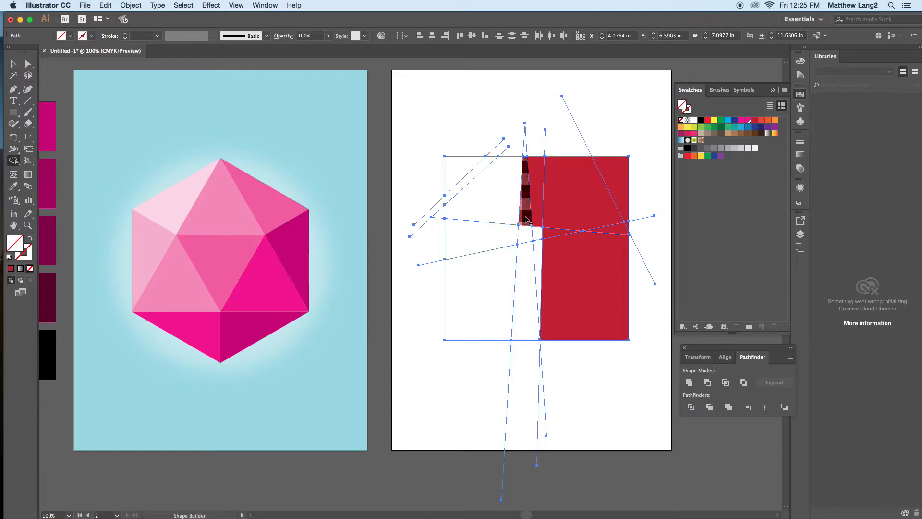
click(536, 211)
click(556, 195)
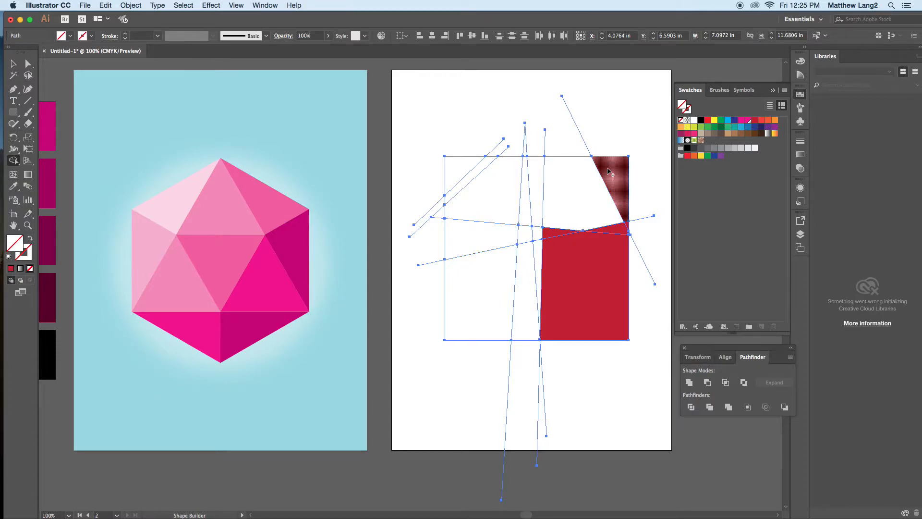
click(618, 197)
click(556, 234)
click(606, 229)
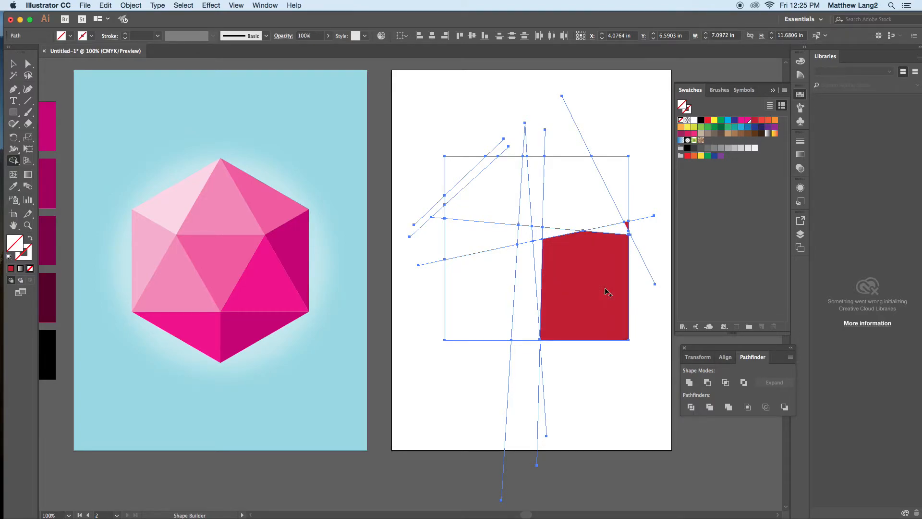
click(599, 300)
click(14, 63)
click(399, 129)
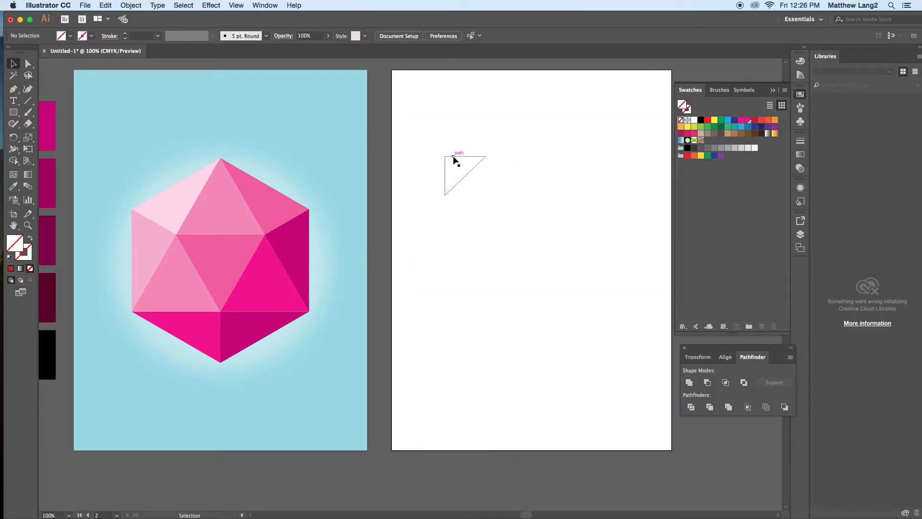
Step: Fill the corner triangle yellow, the diagonal strip blue, the larger piece beside it orange and the narrow lower piece dark gray
click(453, 157)
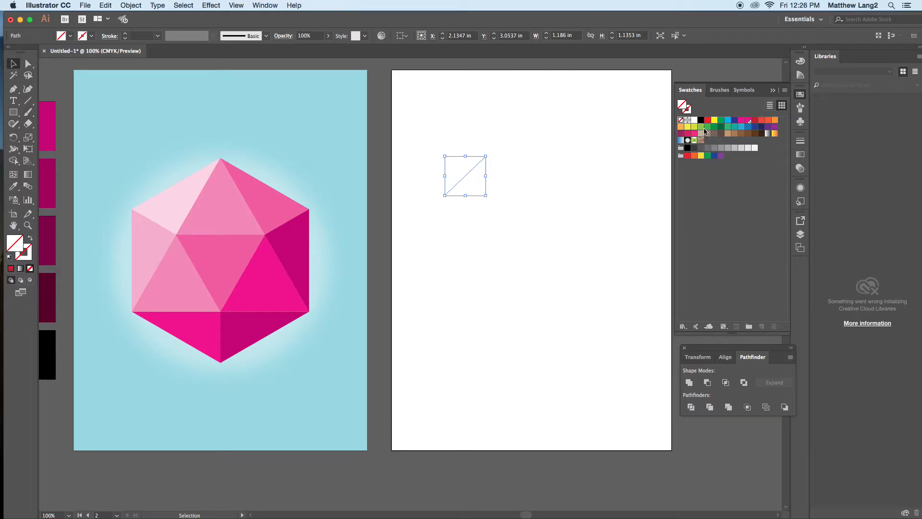
click(715, 120)
click(479, 191)
click(729, 119)
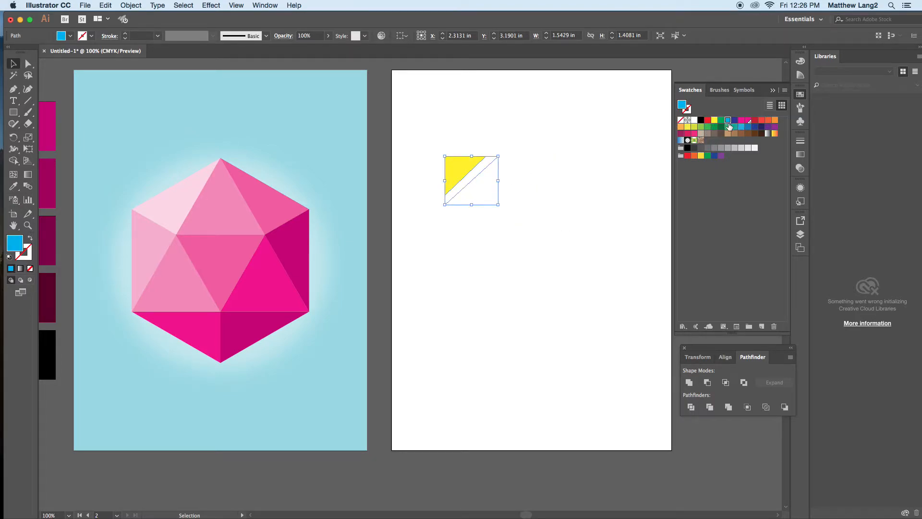
click(511, 181)
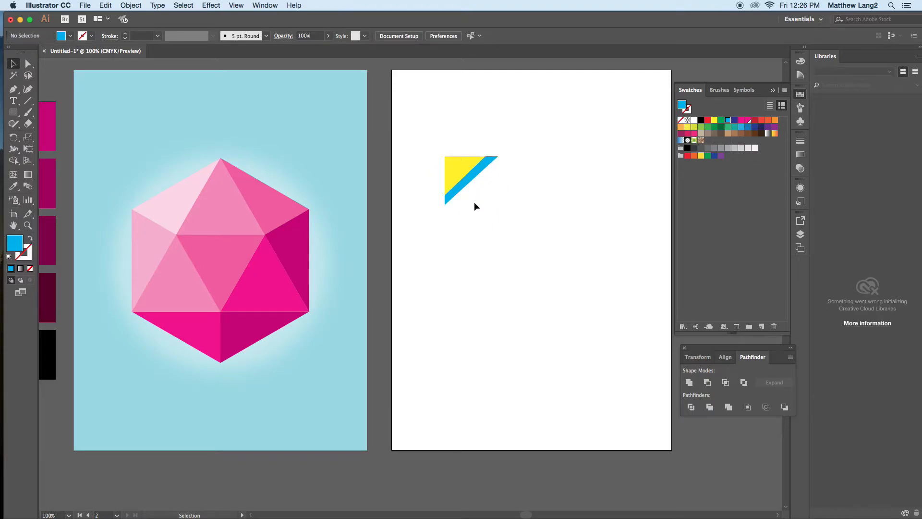
click(446, 212)
click(695, 155)
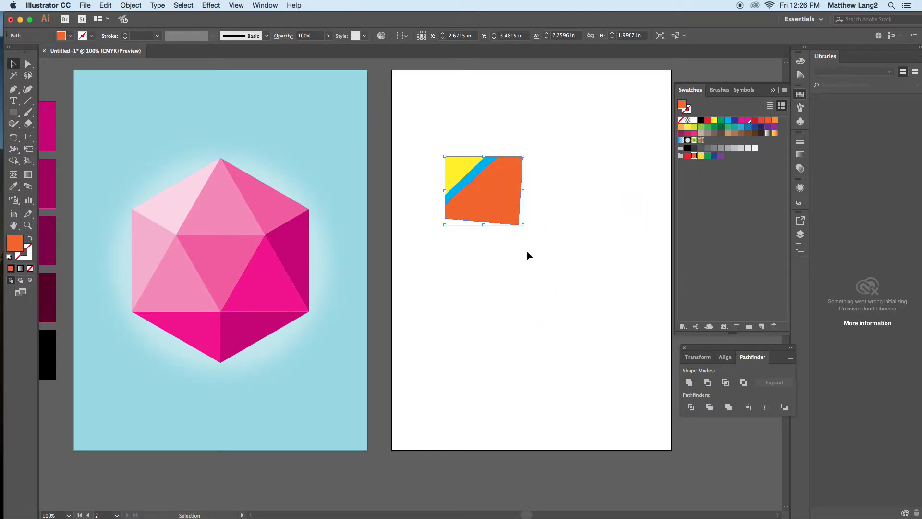
click(516, 266)
click(702, 148)
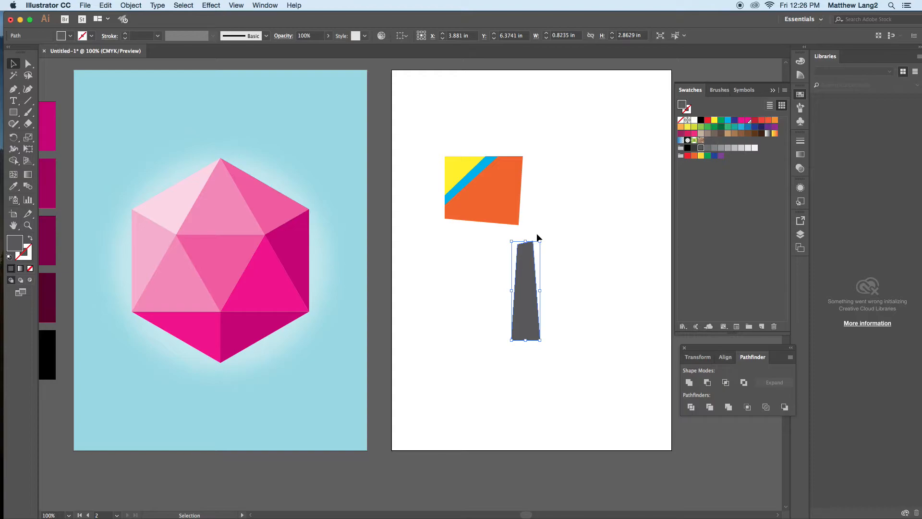
Step: Delete all pieces and lines on the second artboard and draw a dark red rectangle about 5.18 by 6 in there
mouse_move(473, 101)
mouse_down()
mouse_move(663, 361)
mouse_move(661, 353)
mouse_up()
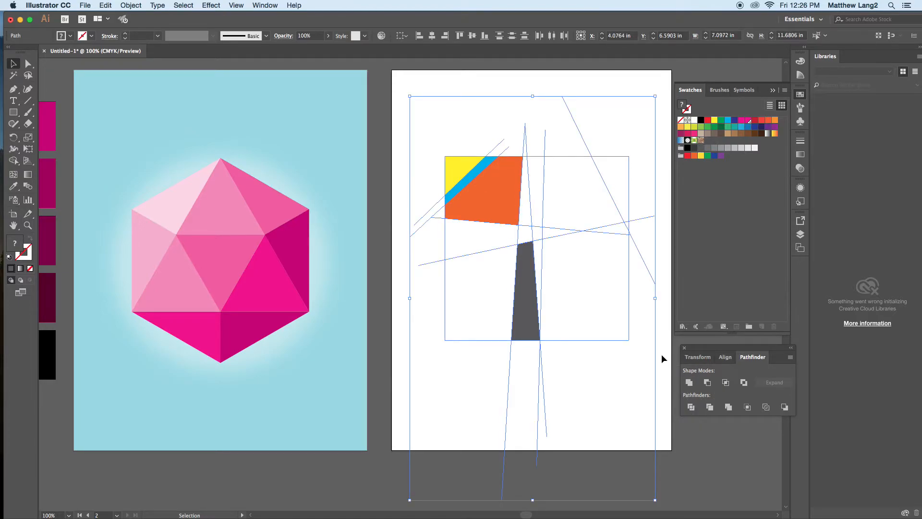
key(Delete)
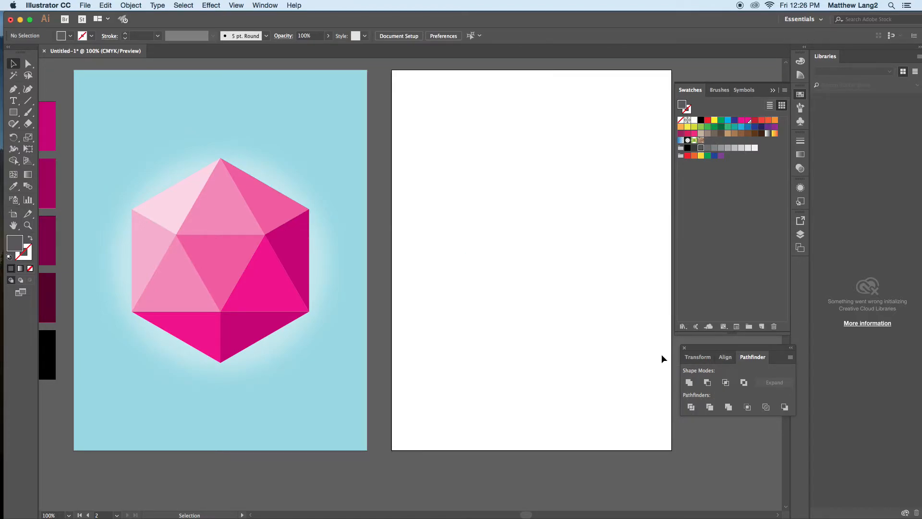
click(13, 113)
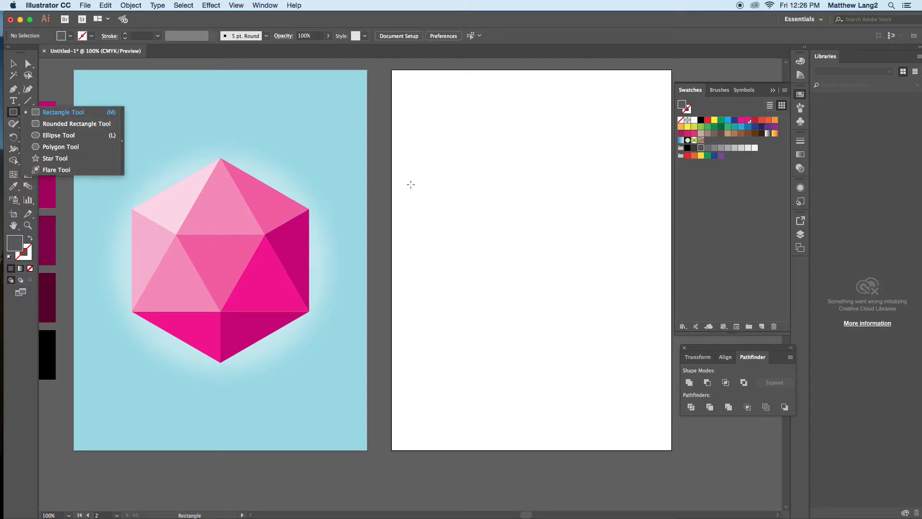
drag(448, 144, 626, 344)
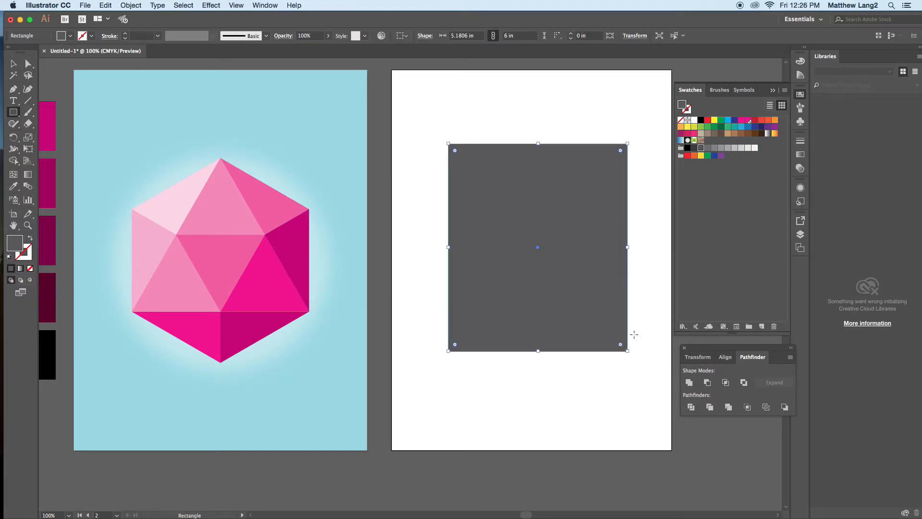
click(756, 121)
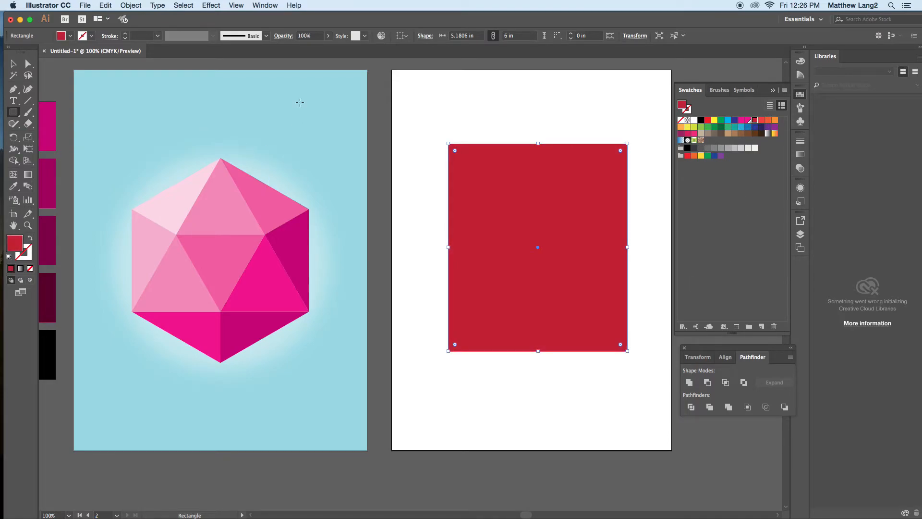
Step: Cut the red rectangle into many pieces with crossing freehand Knife strokes running vertically, horizontally and diagonally
click(27, 125)
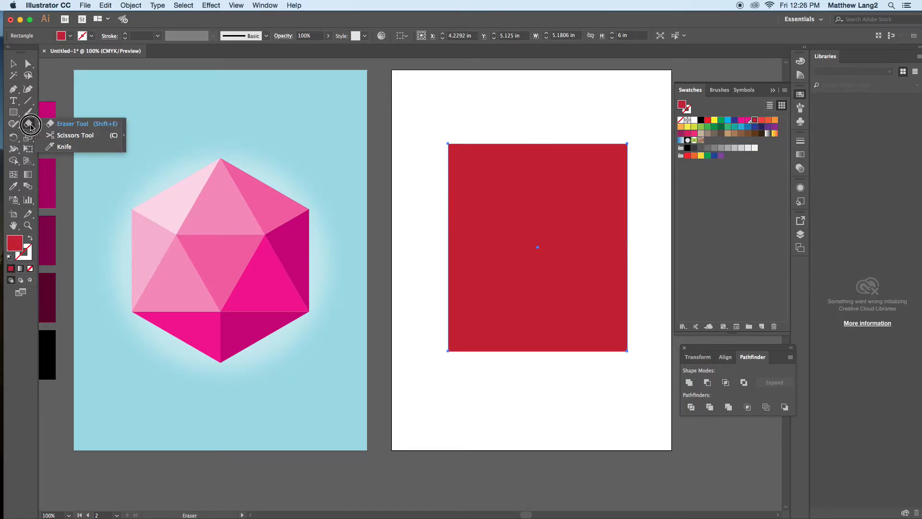
click(64, 147)
mouse_move(464, 101)
mouse_down()
mouse_move(487, 150)
mouse_move(437, 174)
mouse_move(451, 250)
mouse_up()
mouse_move(544, 104)
mouse_down()
mouse_move(425, 275)
mouse_move(452, 314)
mouse_move(603, 306)
mouse_move(646, 225)
mouse_up()
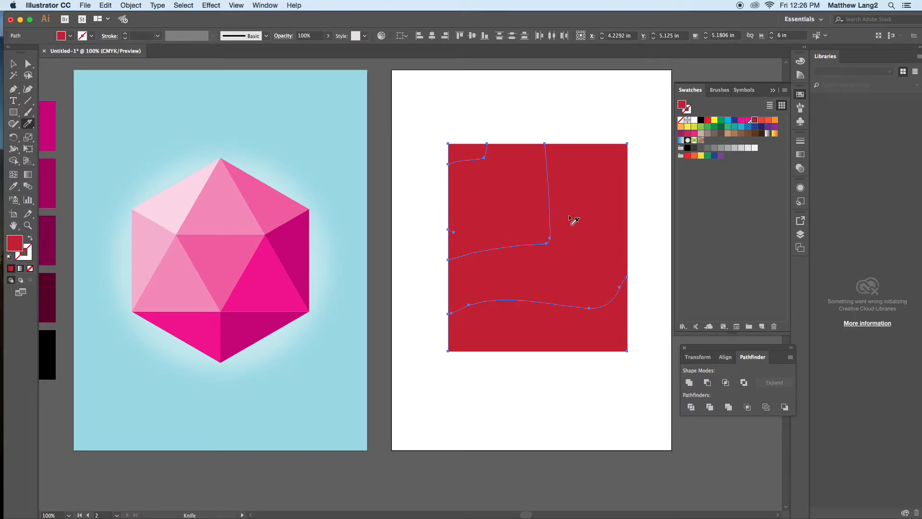
mouse_move(562, 100)
mouse_down()
mouse_move(579, 144)
mouse_move(627, 192)
mouse_move(507, 367)
mouse_move(542, 420)
mouse_move(574, 420)
mouse_up()
mouse_move(416, 324)
mouse_down()
mouse_move(612, 210)
mouse_move(646, 194)
mouse_up()
mouse_move(572, 116)
mouse_down()
mouse_move(660, 278)
mouse_move(655, 212)
mouse_up()
mouse_move(662, 145)
mouse_down()
mouse_move(357, 181)
mouse_move(390, 202)
mouse_up()
mouse_move(411, 88)
mouse_down()
mouse_move(593, 350)
mouse_move(624, 377)
mouse_up()
mouse_move(483, 378)
mouse_down()
mouse_move(505, 220)
mouse_move(512, 60)
mouse_up()
mouse_move(430, 220)
mouse_down()
mouse_move(621, 267)
mouse_move(650, 273)
mouse_up()
Step: Select individual cut pieces to check the separation, and delete the group of pieces in the rectangle's upper-left area
click(13, 64)
click(451, 163)
click(472, 176)
click(417, 162)
click(459, 199)
click(496, 193)
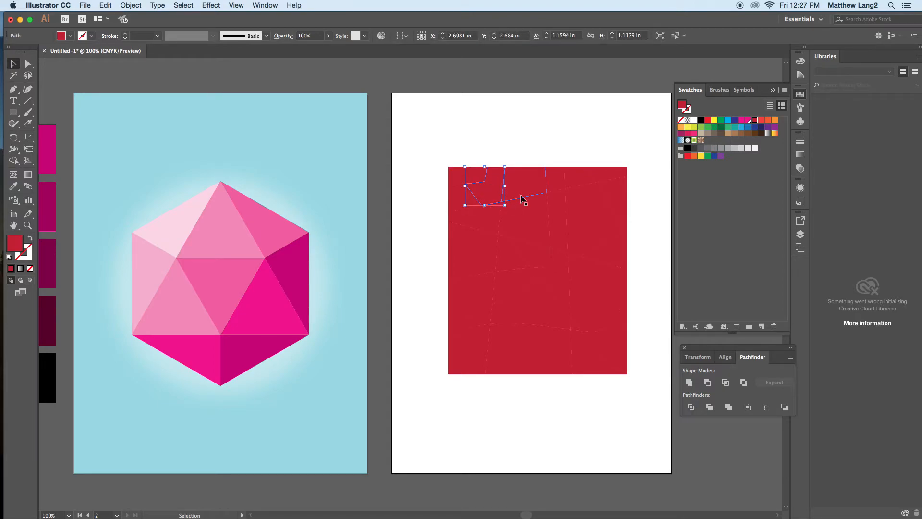
drag(442, 144, 555, 242)
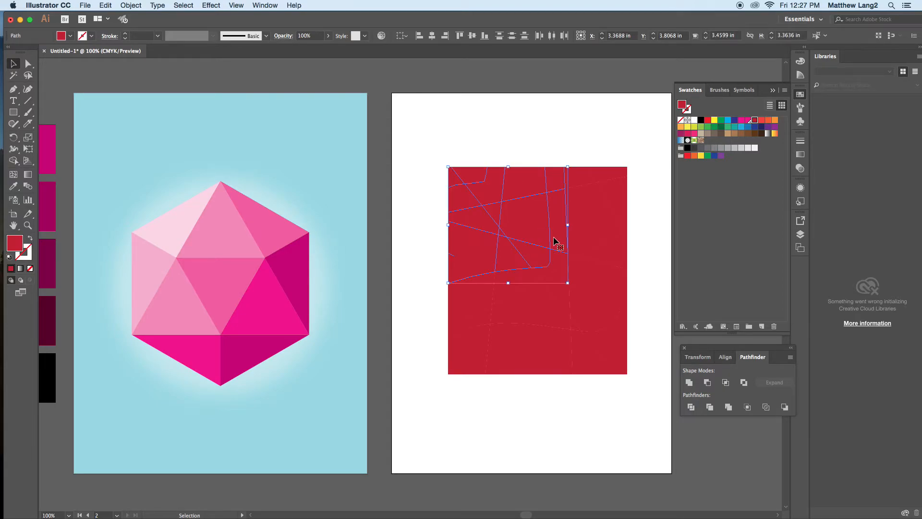
key(Delete)
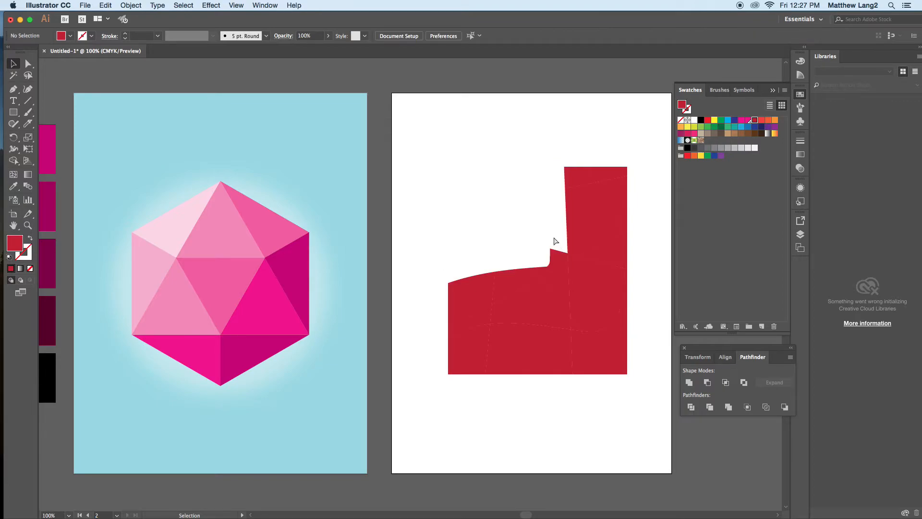
key(super+a)
key(Delete)
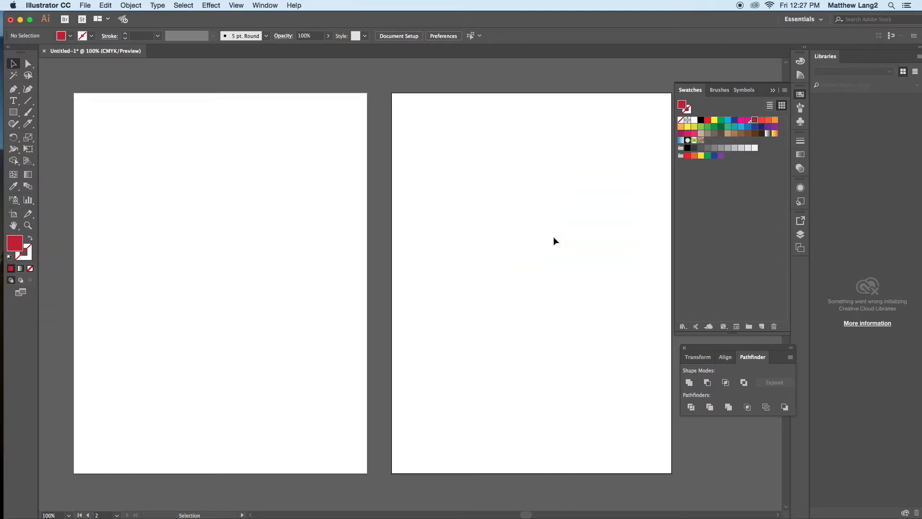
key(super+z)
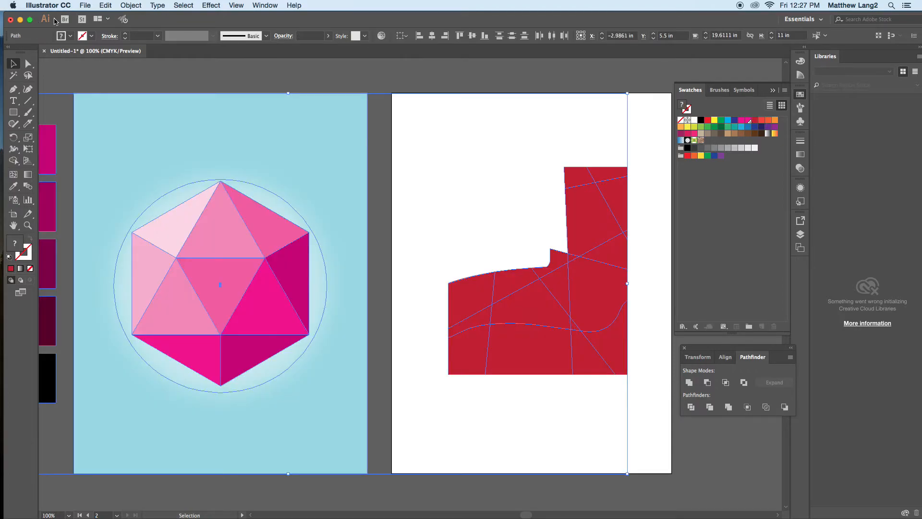
Step: Delete the remaining red pieces from the second artboard
drag(448, 116, 645, 420)
key(Delete)
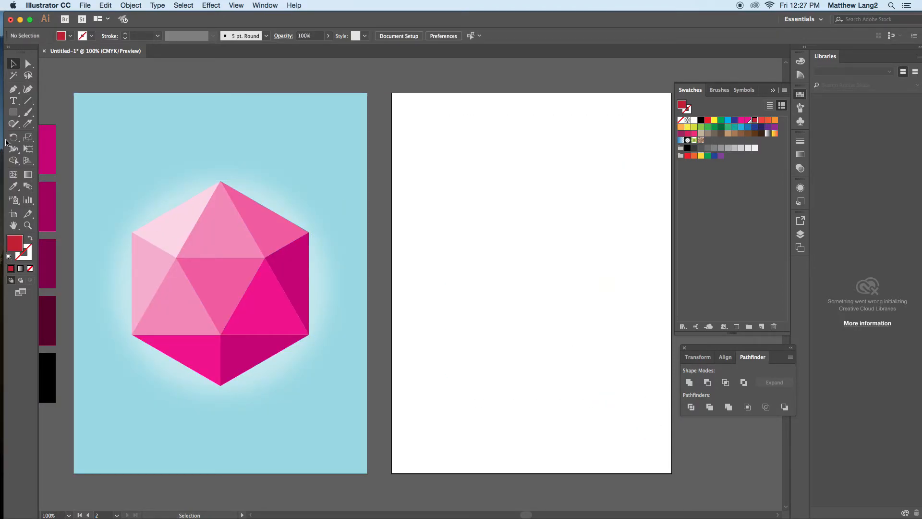
Step: Draw a red circle about 2.86 in wide on the second artboard and repeat evenly offset overlapping copies diagonally down to the lower right, twelve circles in all
drag(16, 113, 35, 136)
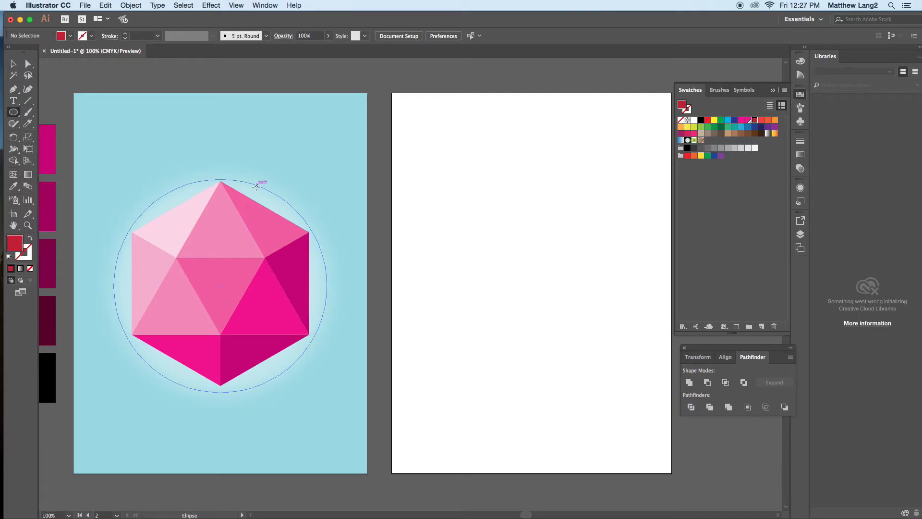
drag(419, 122, 518, 221)
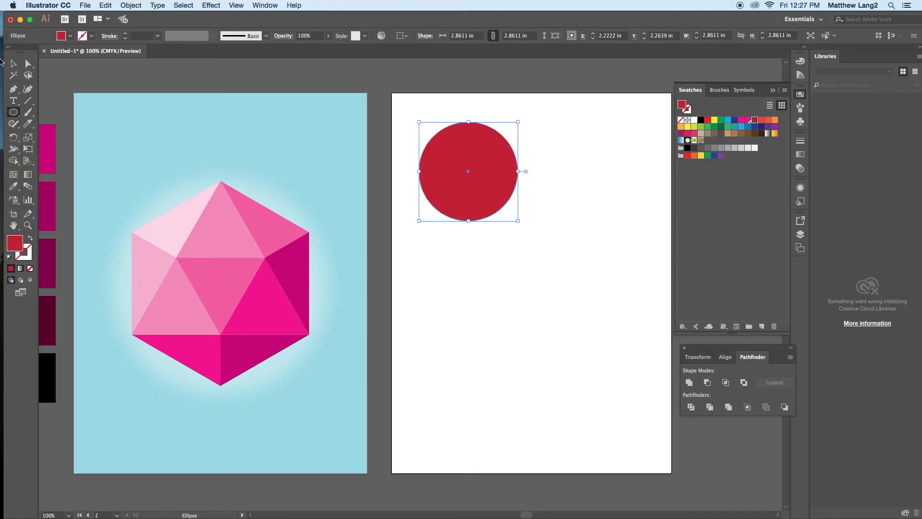
key(v)
drag(439, 196, 458, 221)
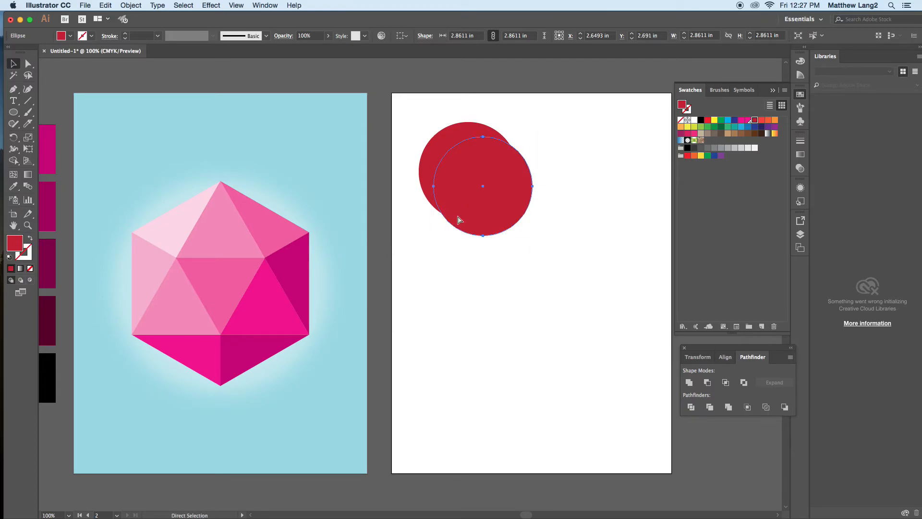
key(super+d)
key(super+d)
key(super+d)
key(super+d)
key(super+d)
key(super+d)
key(super+d)
key(super+d)
key(super+d)
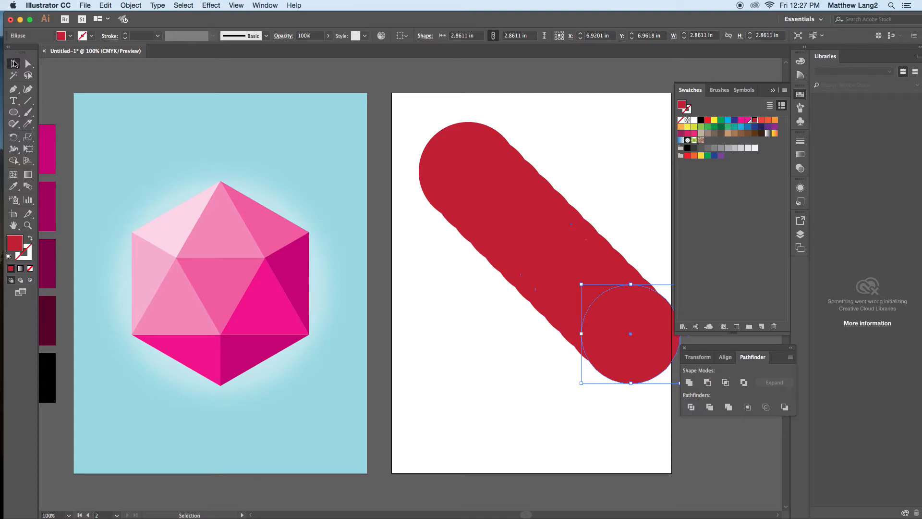
Step: Select all the overlapping circles and fill the crescent and lens sections along the middle of the chain white with Shape Builder
drag(418, 119, 676, 383)
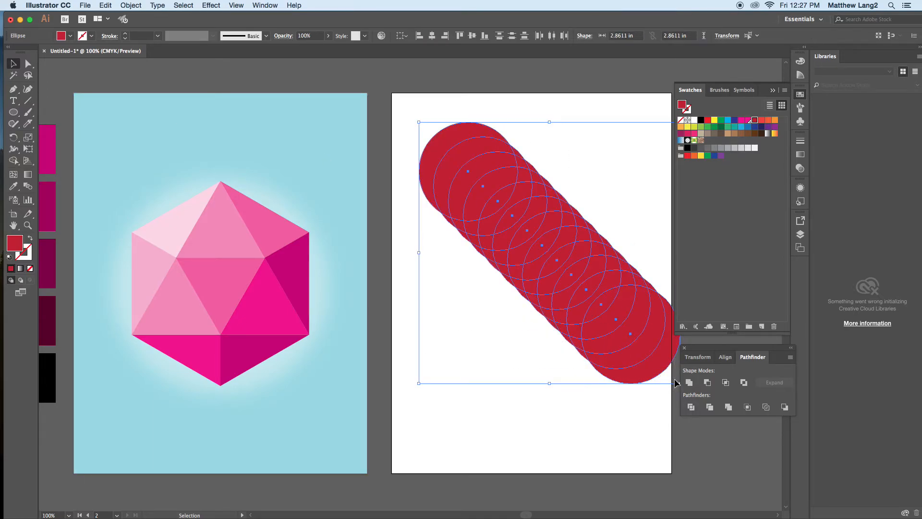
click(18, 165)
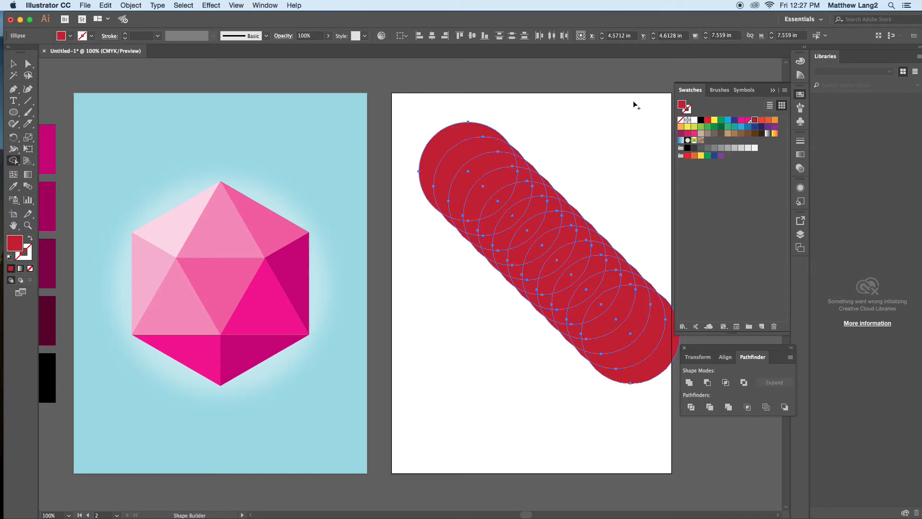
click(694, 120)
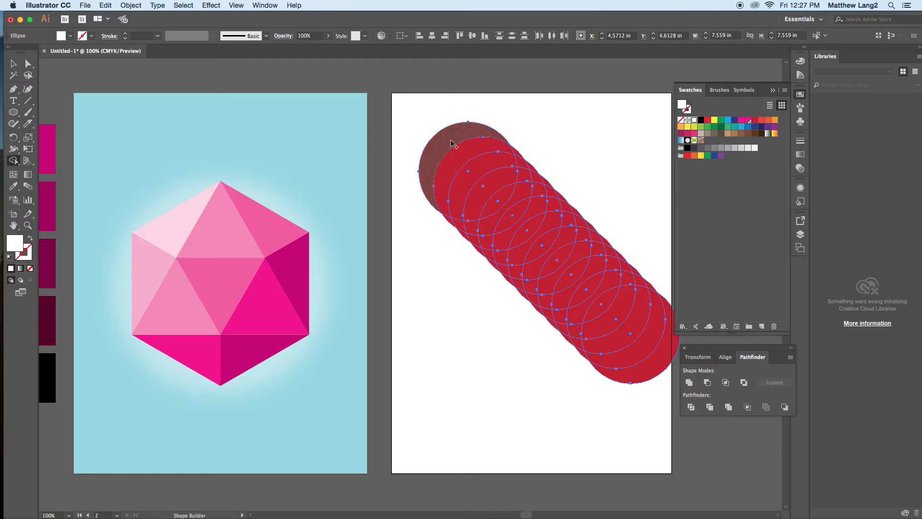
click(452, 144)
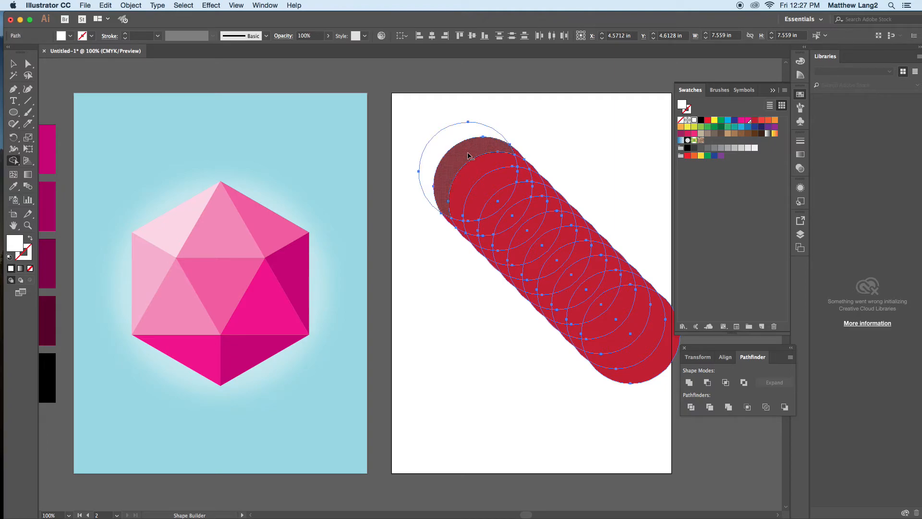
click(469, 155)
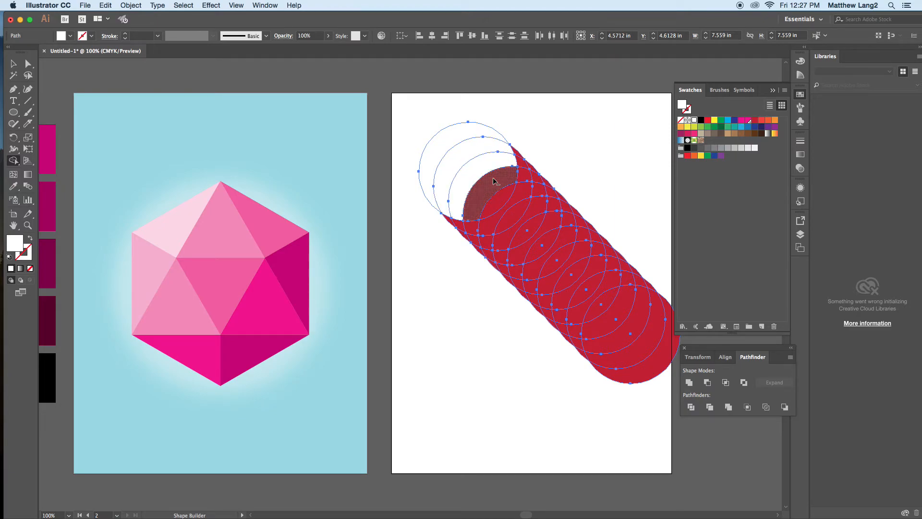
click(494, 181)
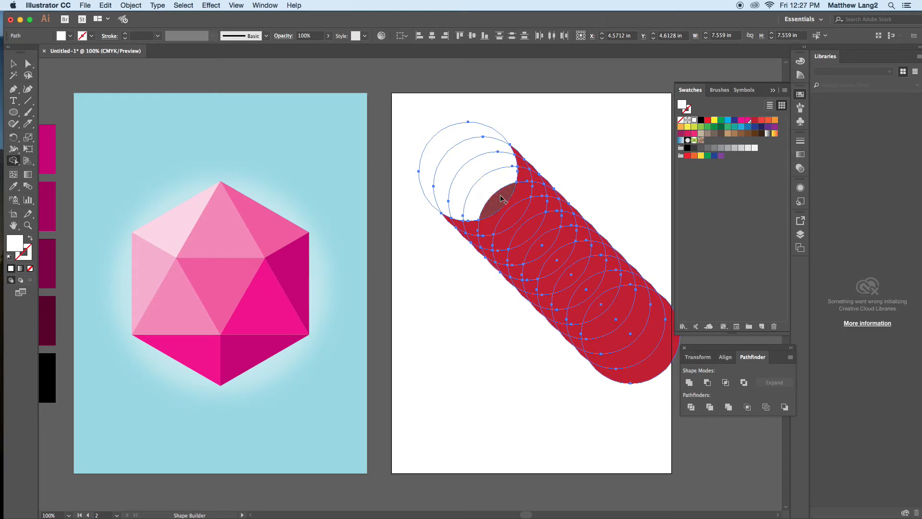
click(526, 196)
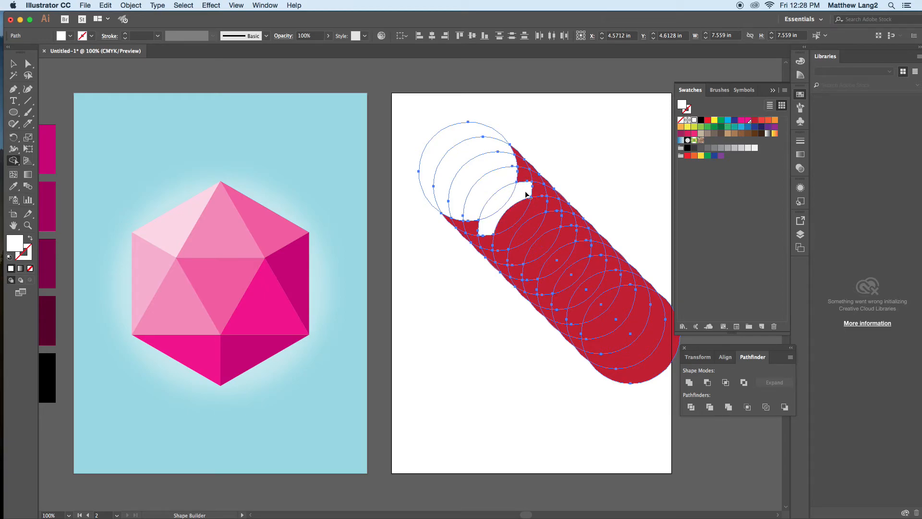
click(526, 221)
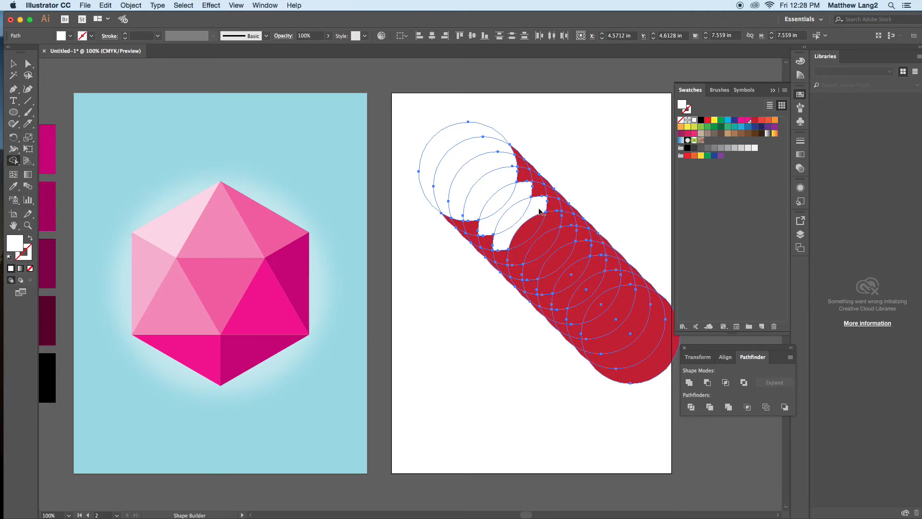
click(557, 230)
click(551, 249)
click(565, 255)
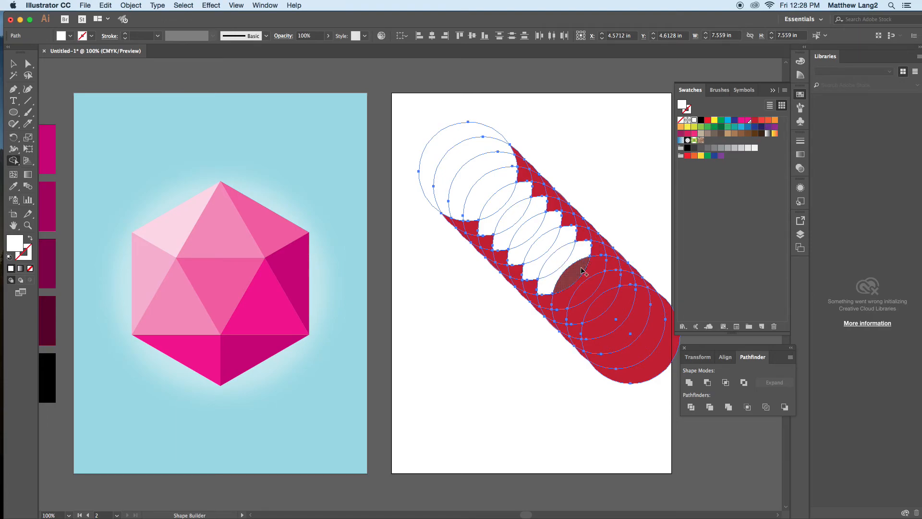
click(581, 272)
click(597, 287)
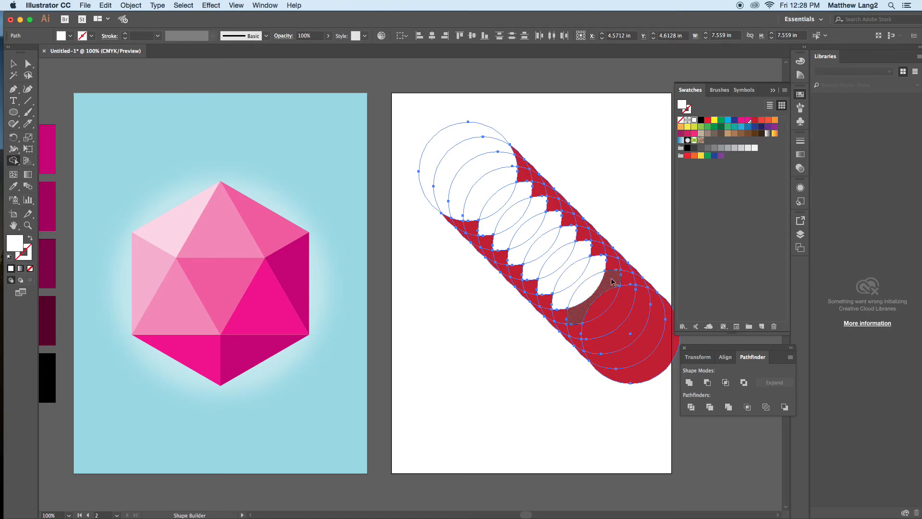
click(623, 301)
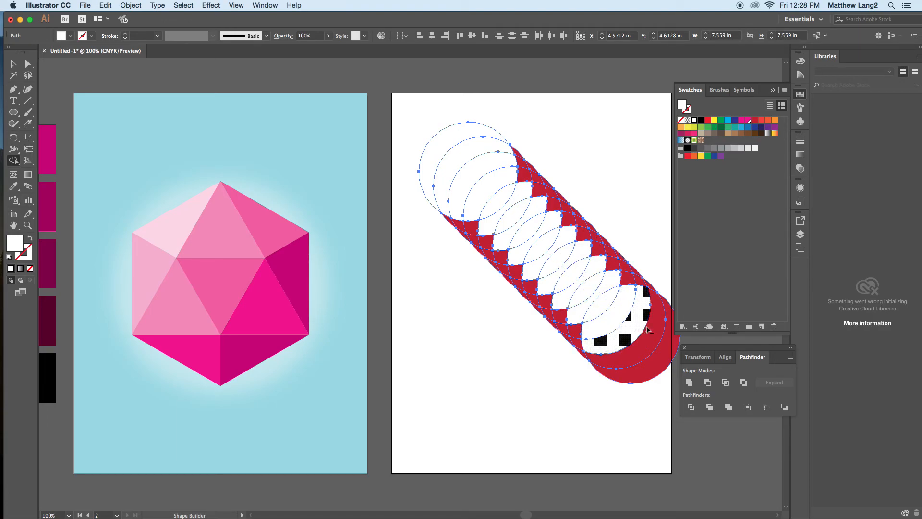
click(654, 331)
click(663, 355)
Step: Select all the circle pieces on the second artboard and fill them with yellow
click(13, 63)
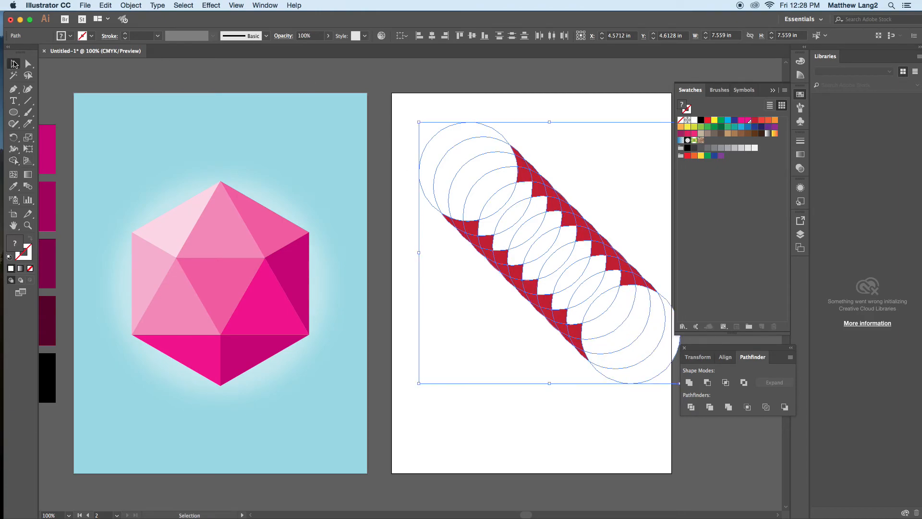
click(563, 86)
drag(405, 114, 650, 384)
click(715, 120)
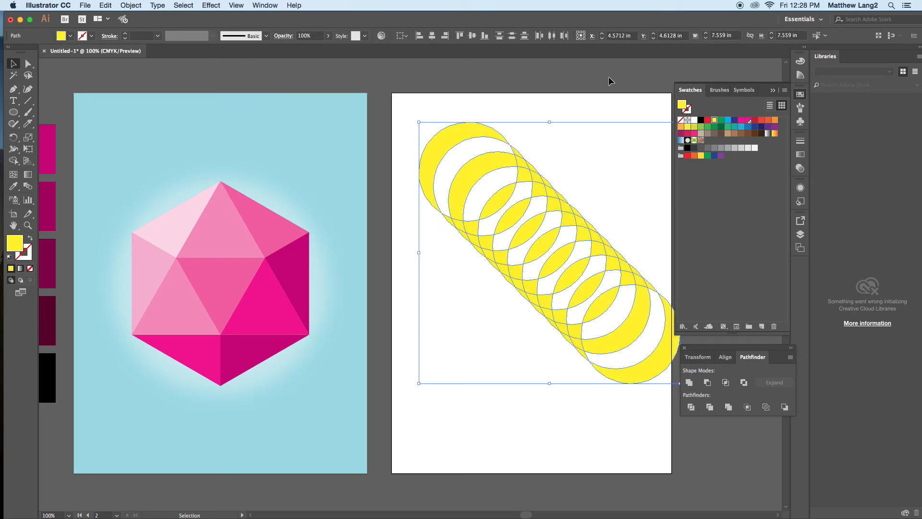
click(612, 106)
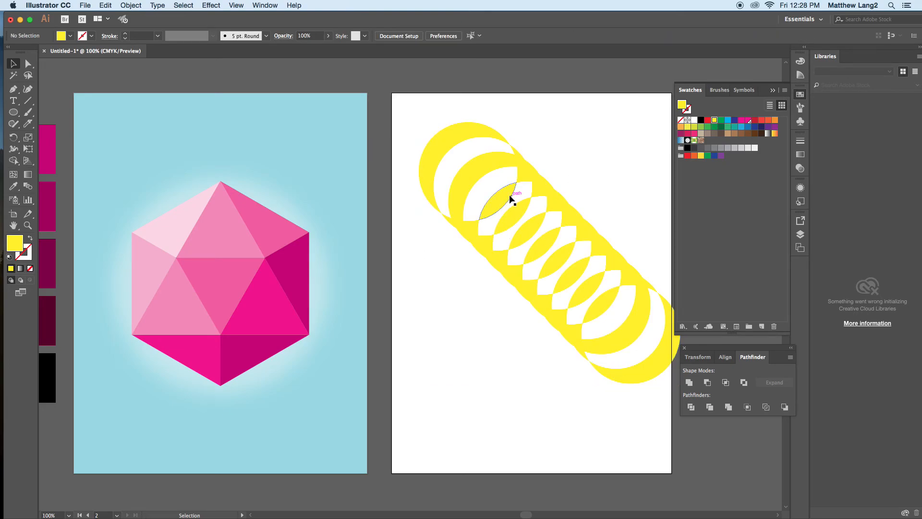
Step: Move the uppermost yellow lens-shaped piece out of the chain to check that it is separate, and undo the move
double_click(494, 202)
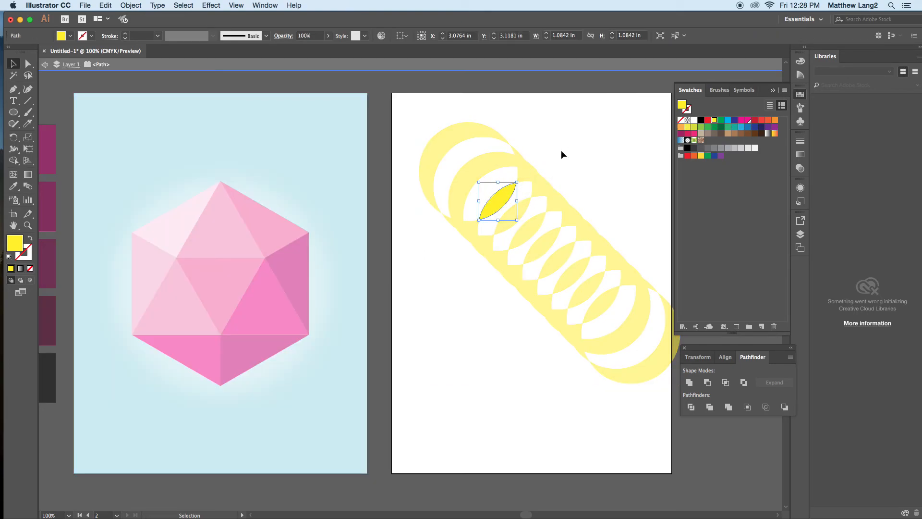
double_click(562, 152)
drag(509, 197, 567, 155)
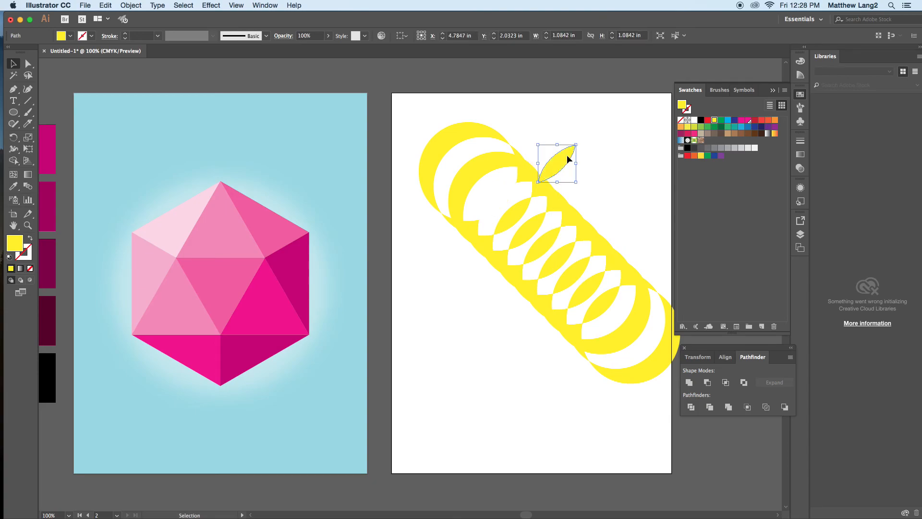
key(super+z)
Step: Select all the yellow lens-shaped pieces along the middle of the chain and fill them with cyan blue
shift+click(525, 201)
shift+click(532, 231)
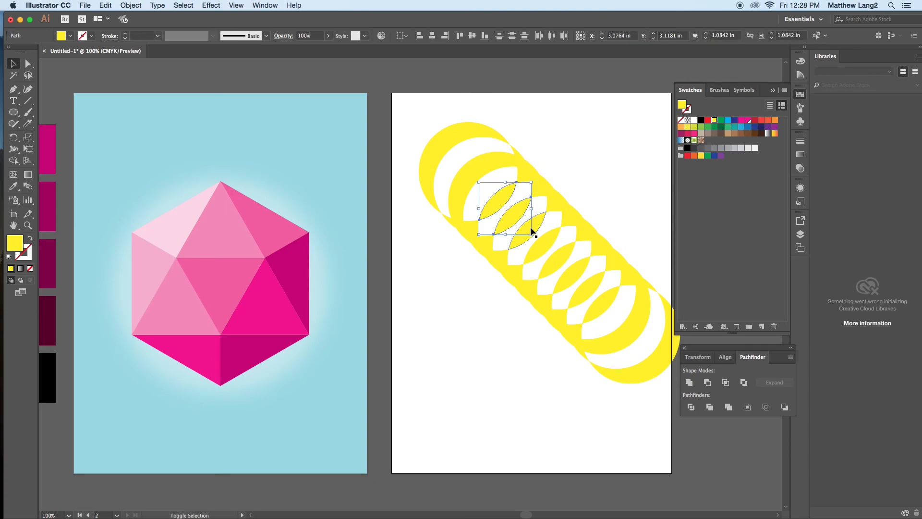
shift+click(553, 240)
shift+click(569, 250)
shift+click(577, 267)
shift+click(595, 287)
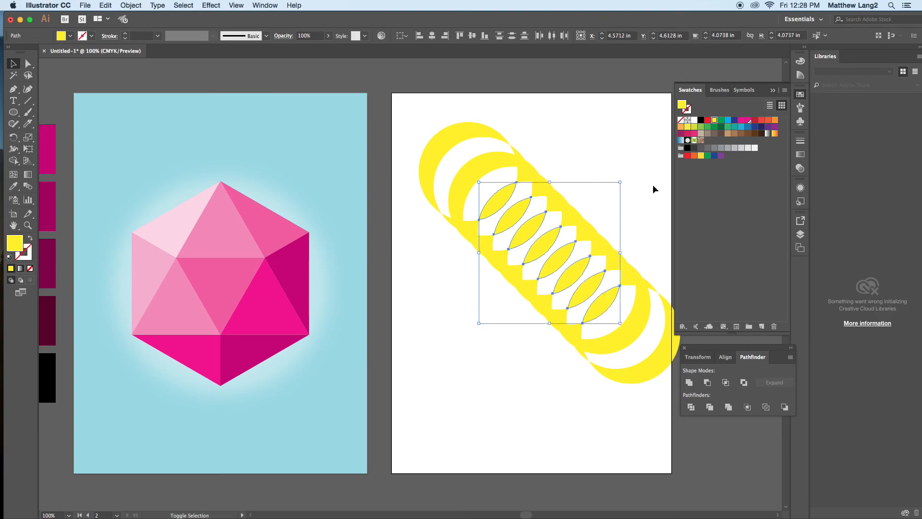
click(728, 121)
click(574, 140)
Step: Fill the two yellow crescents at the upper-left end of the chain with pinkish red
shift+click(476, 167)
shift+click(468, 137)
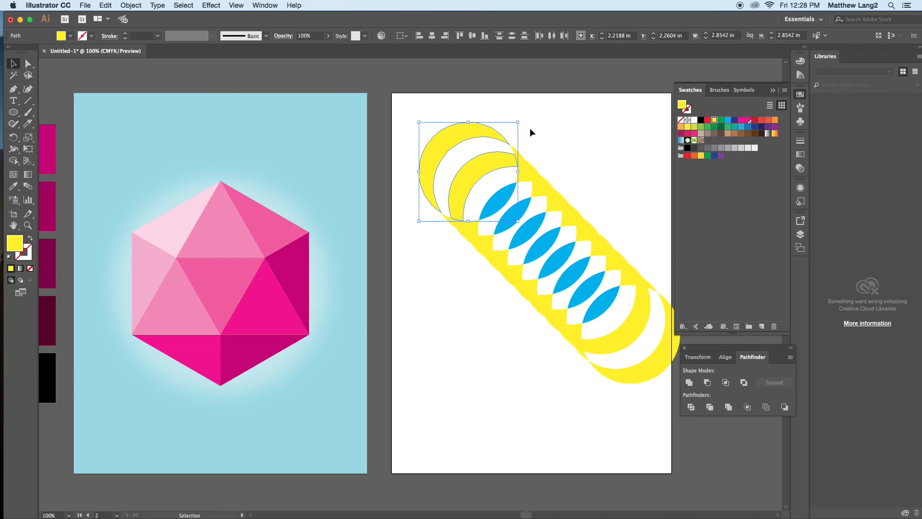
click(691, 133)
click(609, 143)
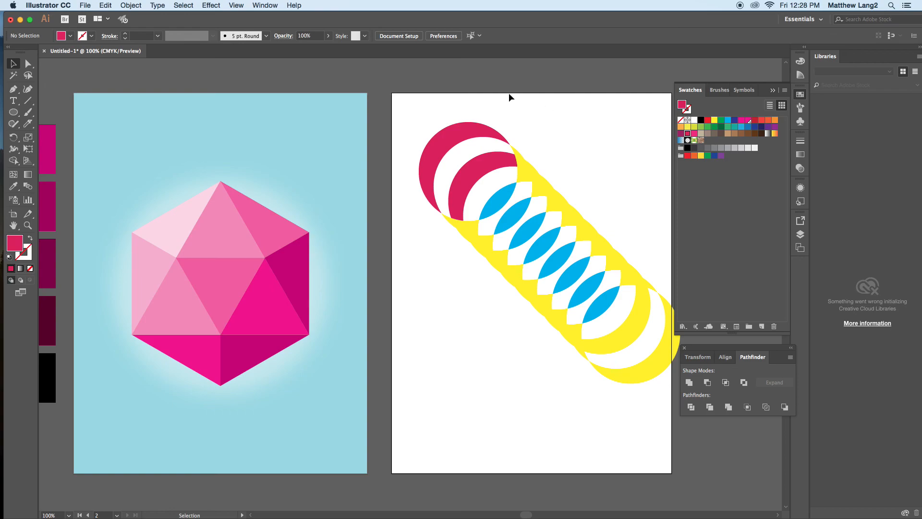
Step: Delete all the colored circle pieces from the second artboard
drag(389, 91, 719, 490)
key(Delete)
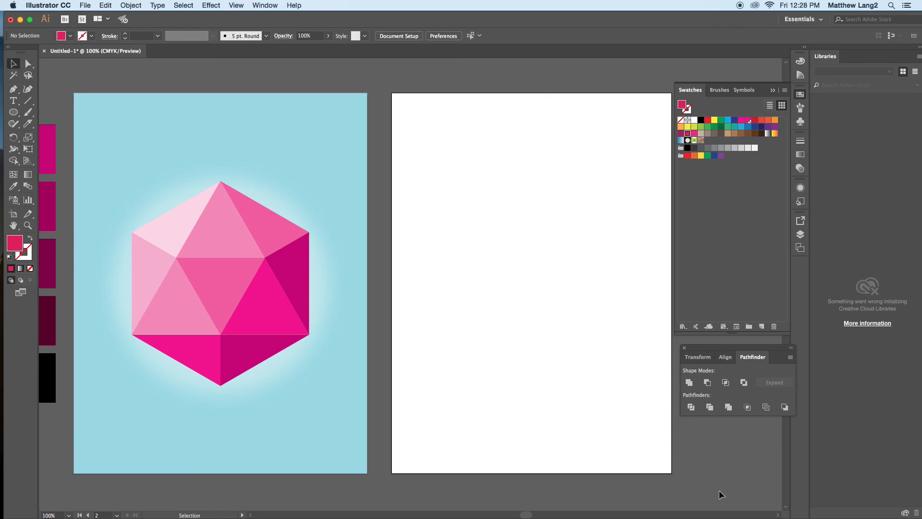
drag(350, 319, 579, 298)
key(super+equal)
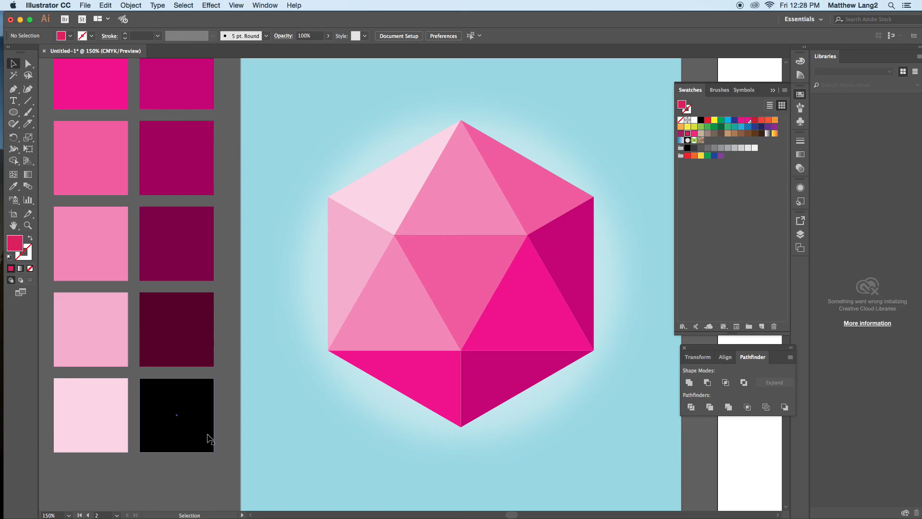
mouse_move(212, 517)
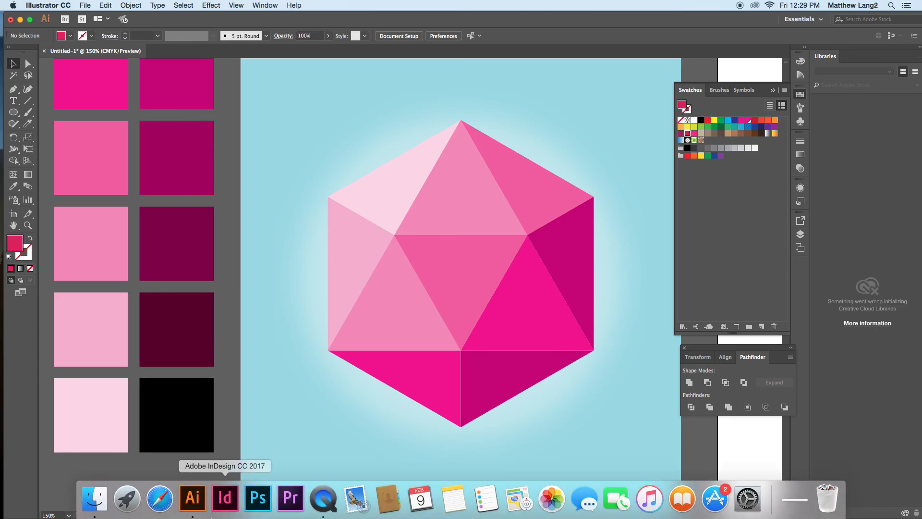